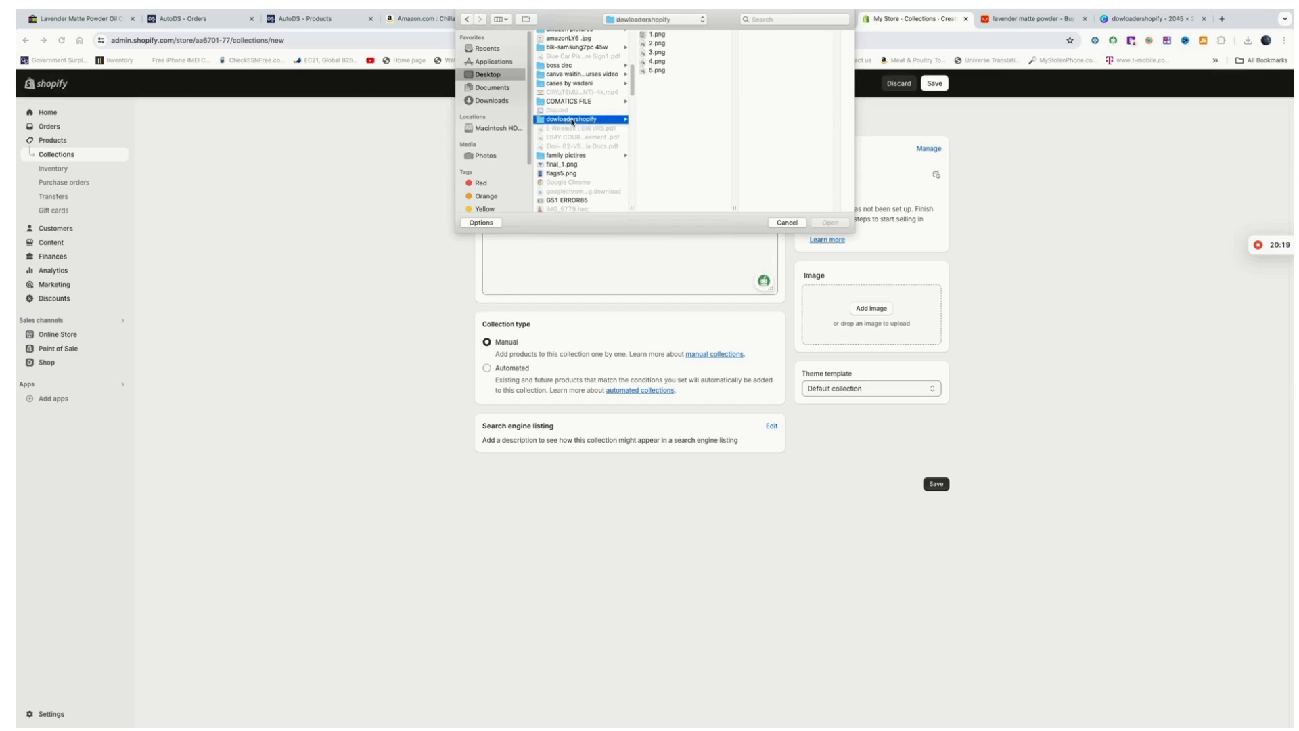
Add 1.png from the dowloadershopify folder as the collection image, keep the Default collection template, and save the collection
{"action": "key", "text": "Right"}
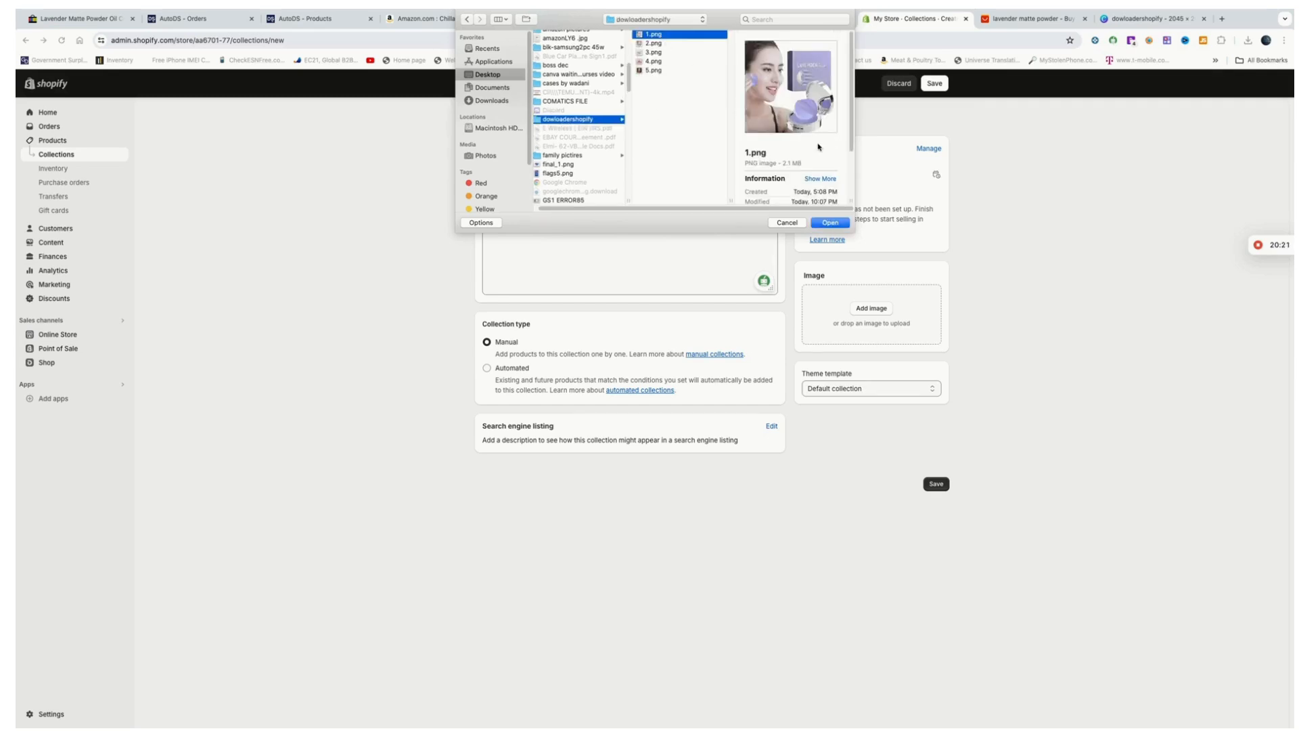
{"action": "key", "text": "Return"}
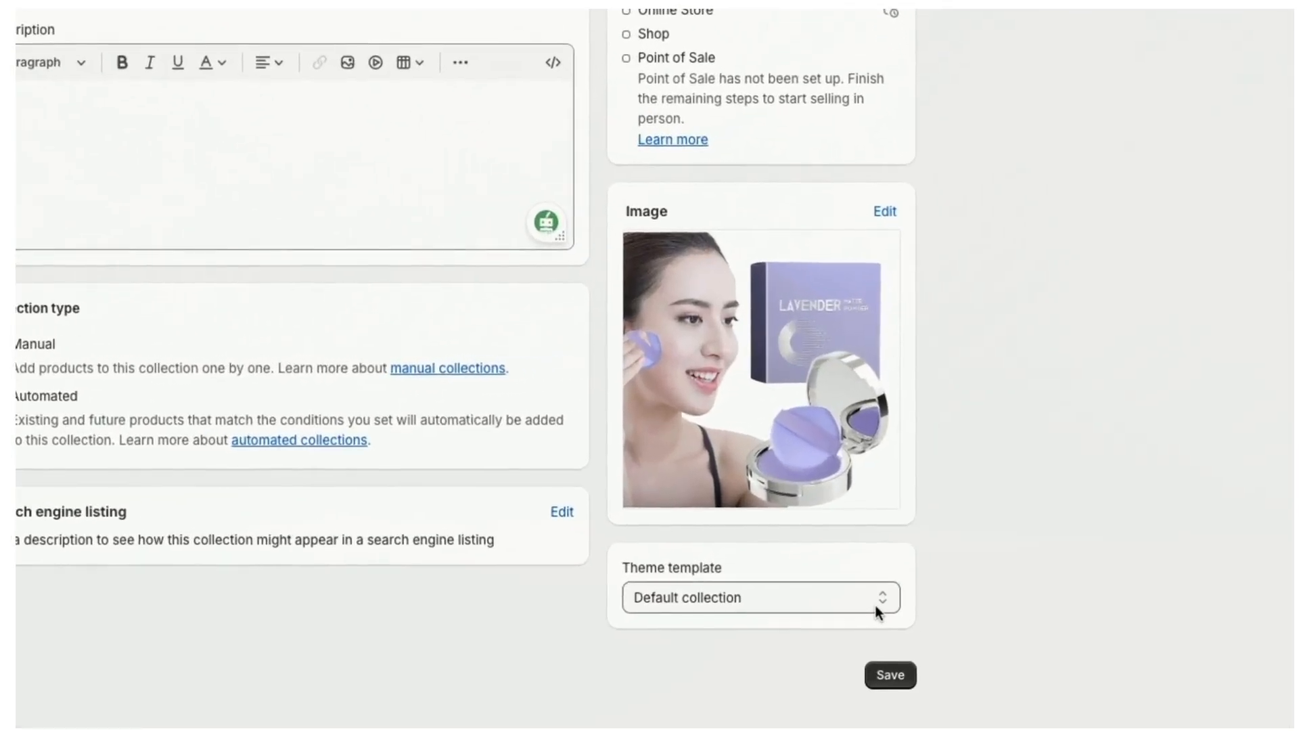
{"action": "left_click", "coordinate": [881, 601]}
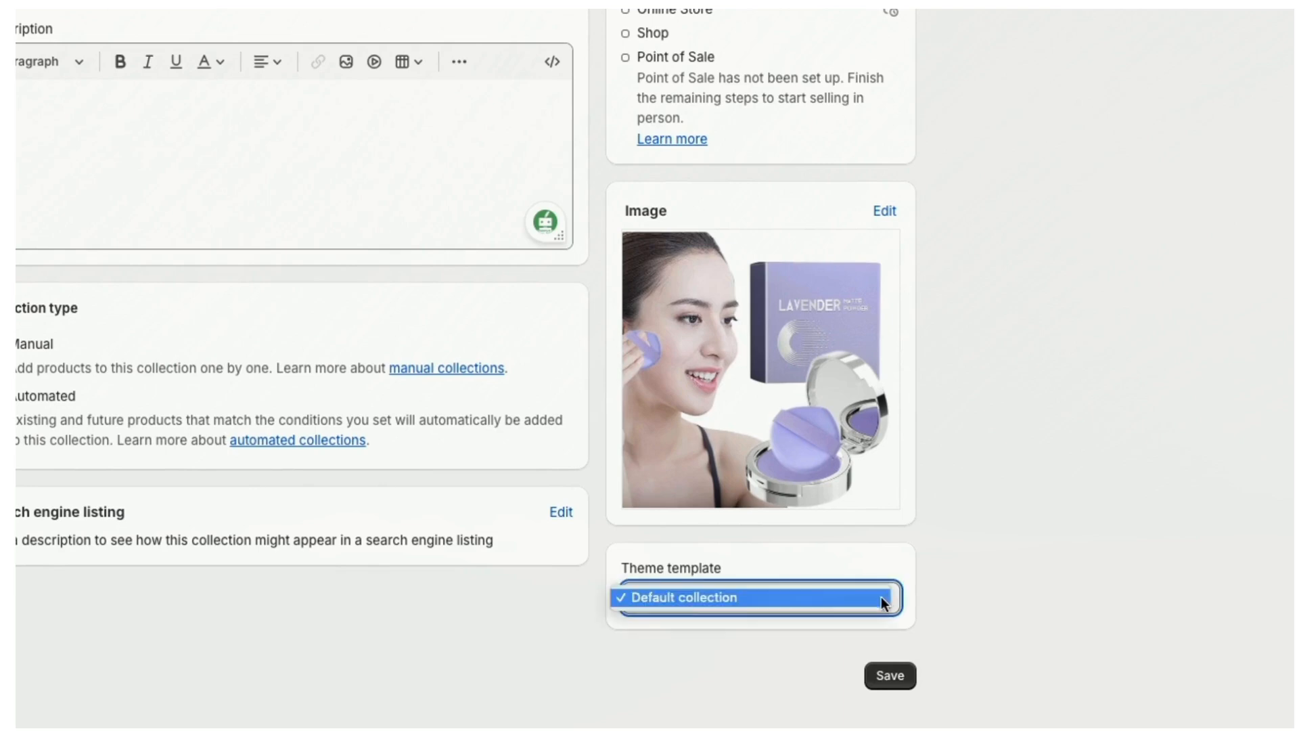
{"action": "left_click", "coordinate": [1073, 507]}
{"action": "left_click", "coordinate": [931, 65]}
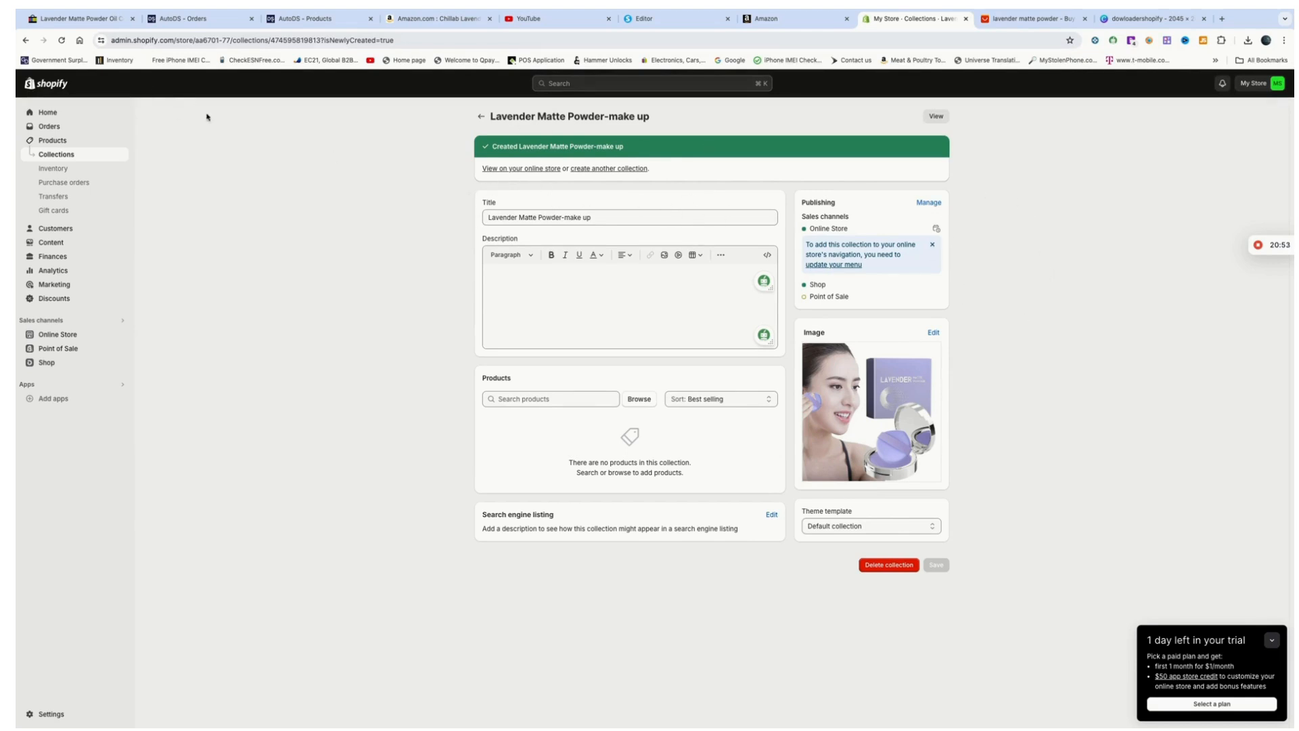
Start a new collection and title it "make levender"
{"action": "left_click", "coordinate": [79, 158]}
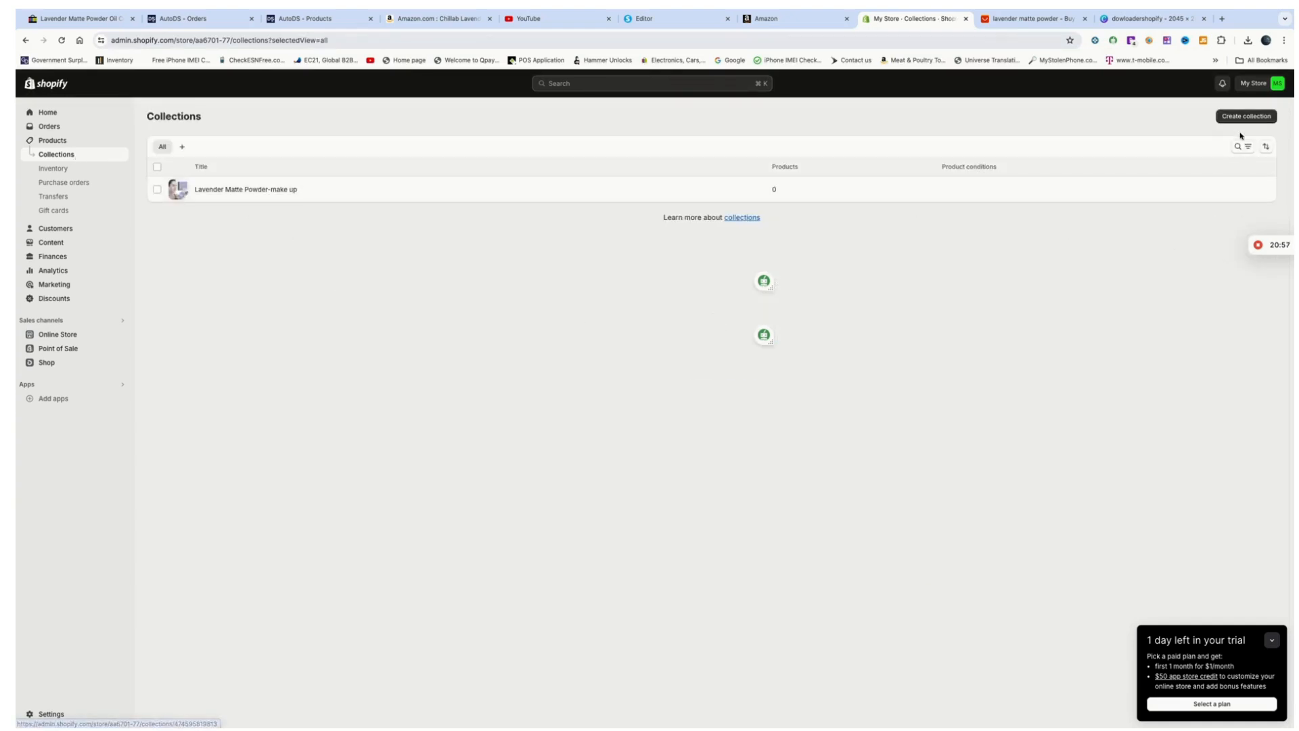
{"action": "left_click", "coordinate": [1238, 117]}
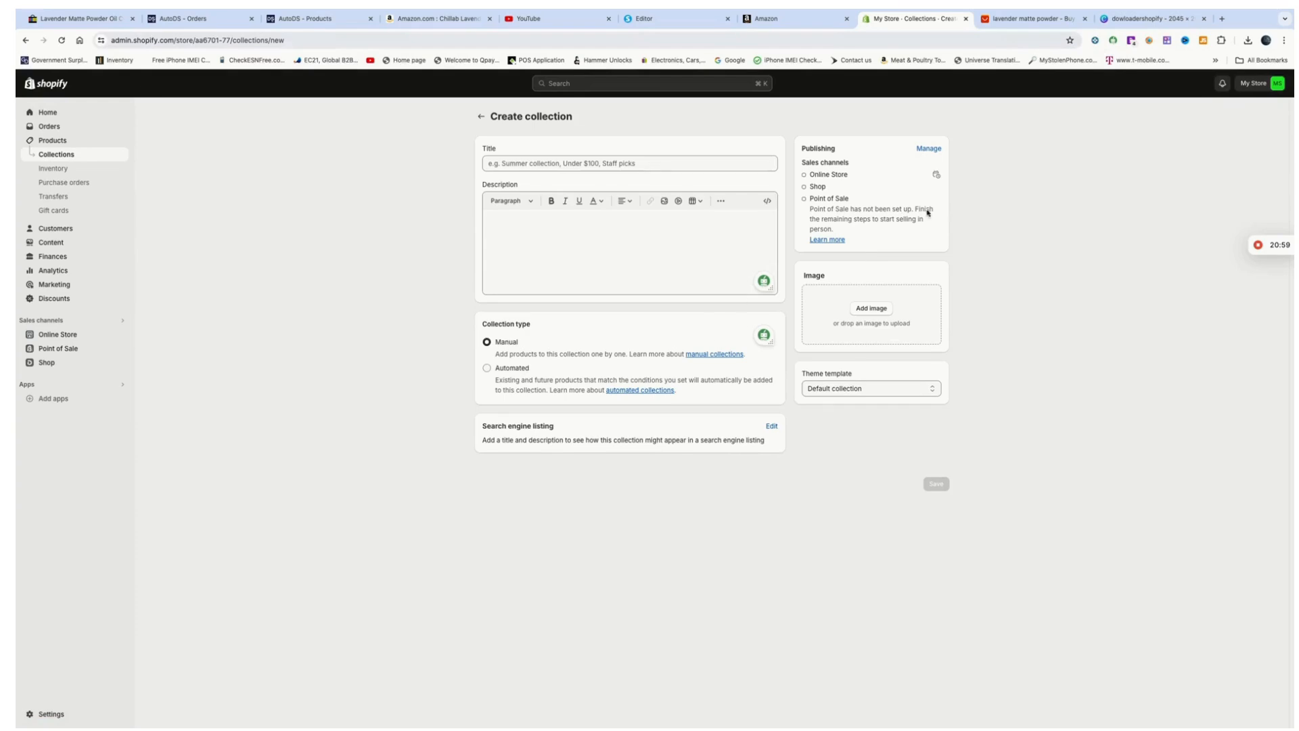
{"action": "left_click", "coordinate": [563, 164]}
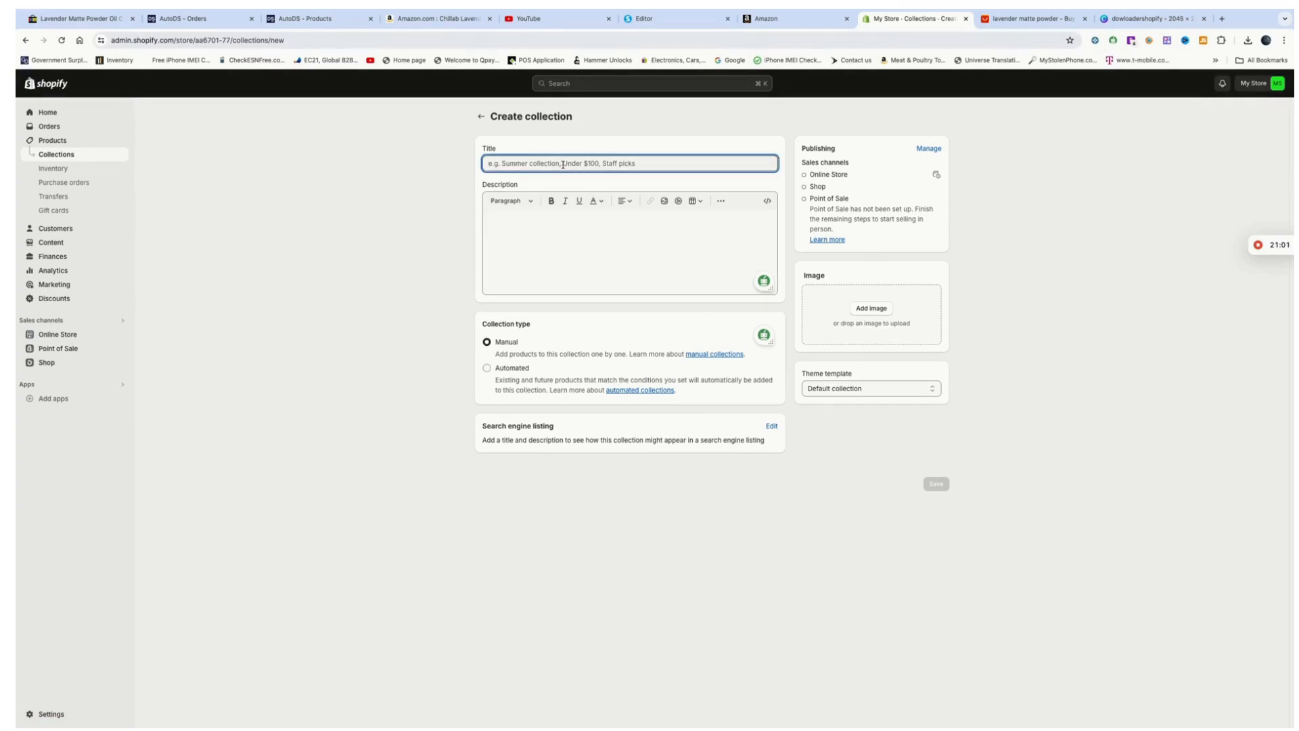
{"action": "type", "text": "mak"}
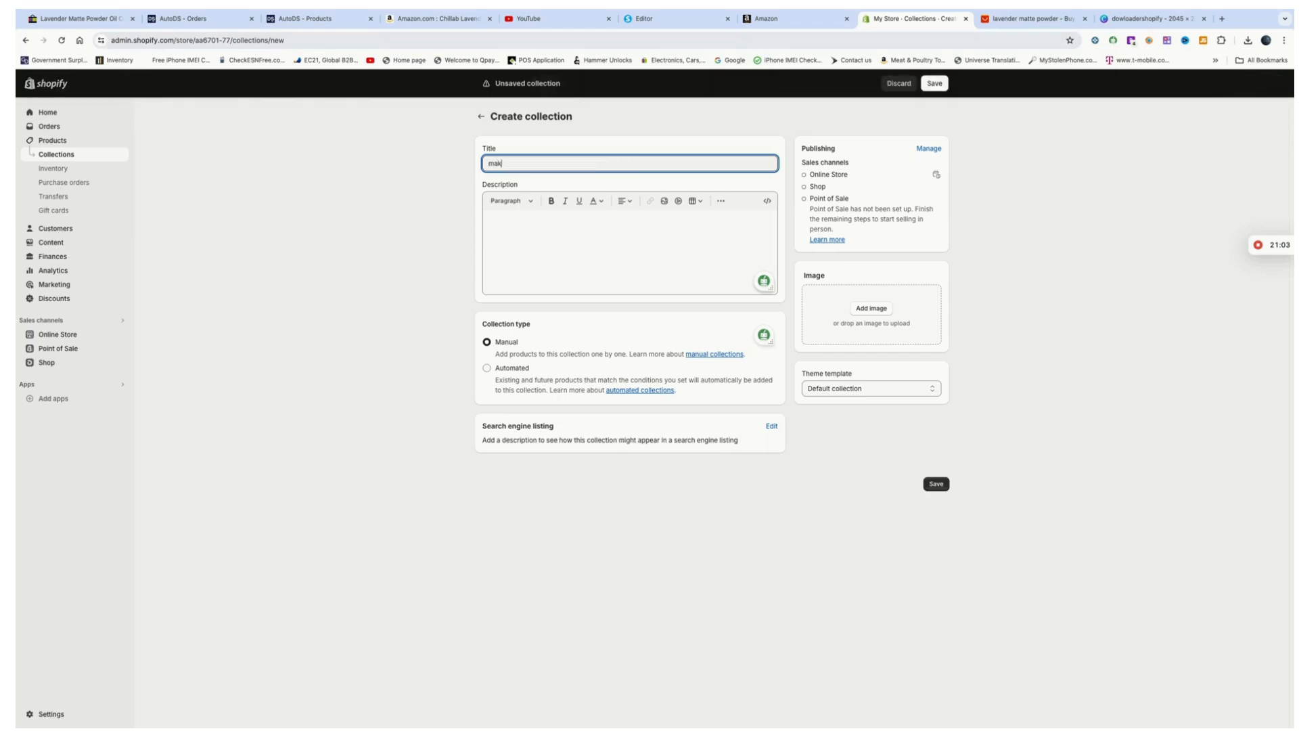
{"action": "type", "text": "e levender"}
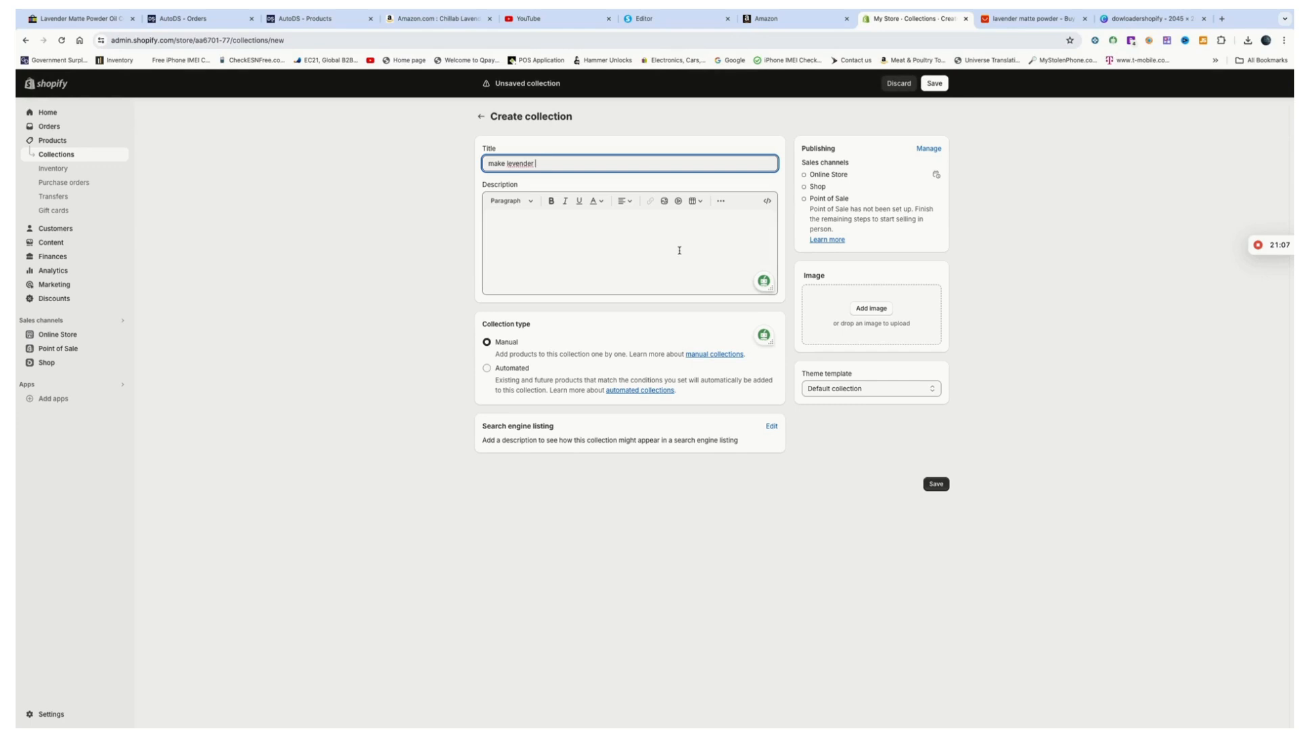
Add 5.png from the dowloadershopify folder as the collection's image and save the collection
{"action": "left_click", "coordinate": [883, 309]}
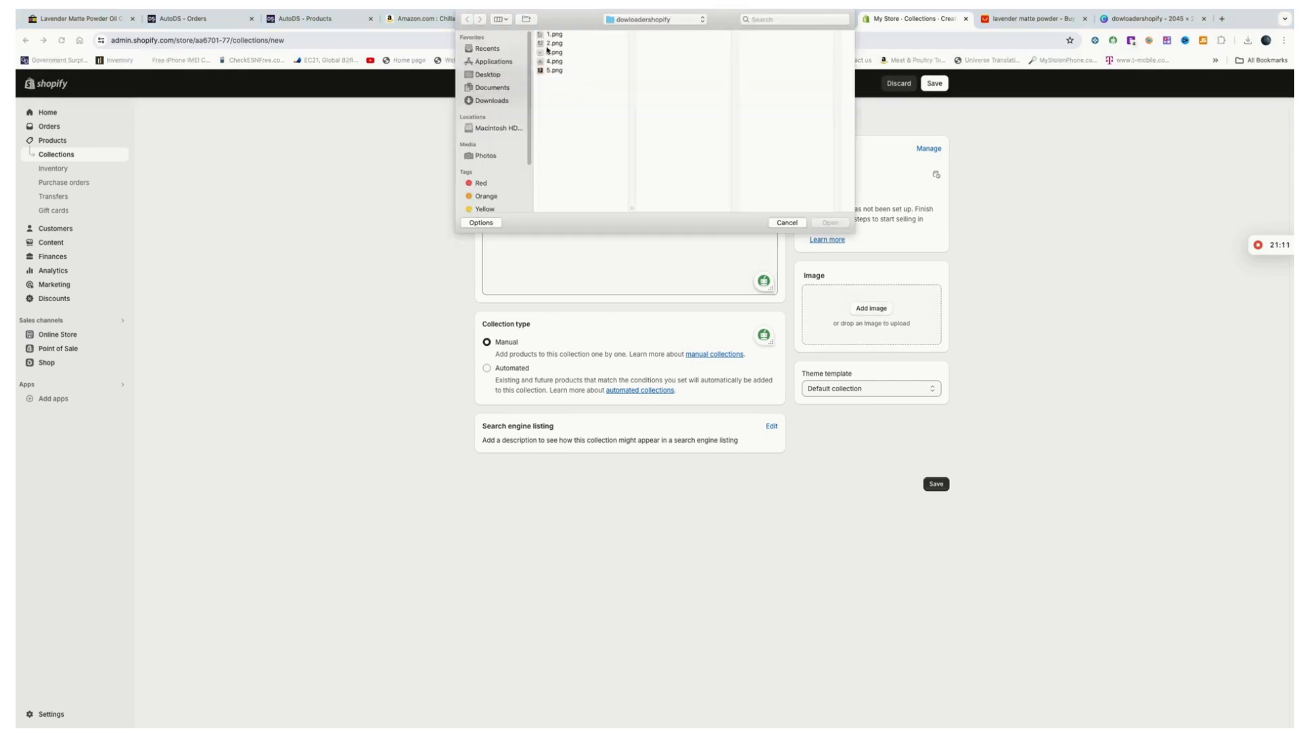
{"action": "left_click", "coordinate": [551, 44]}
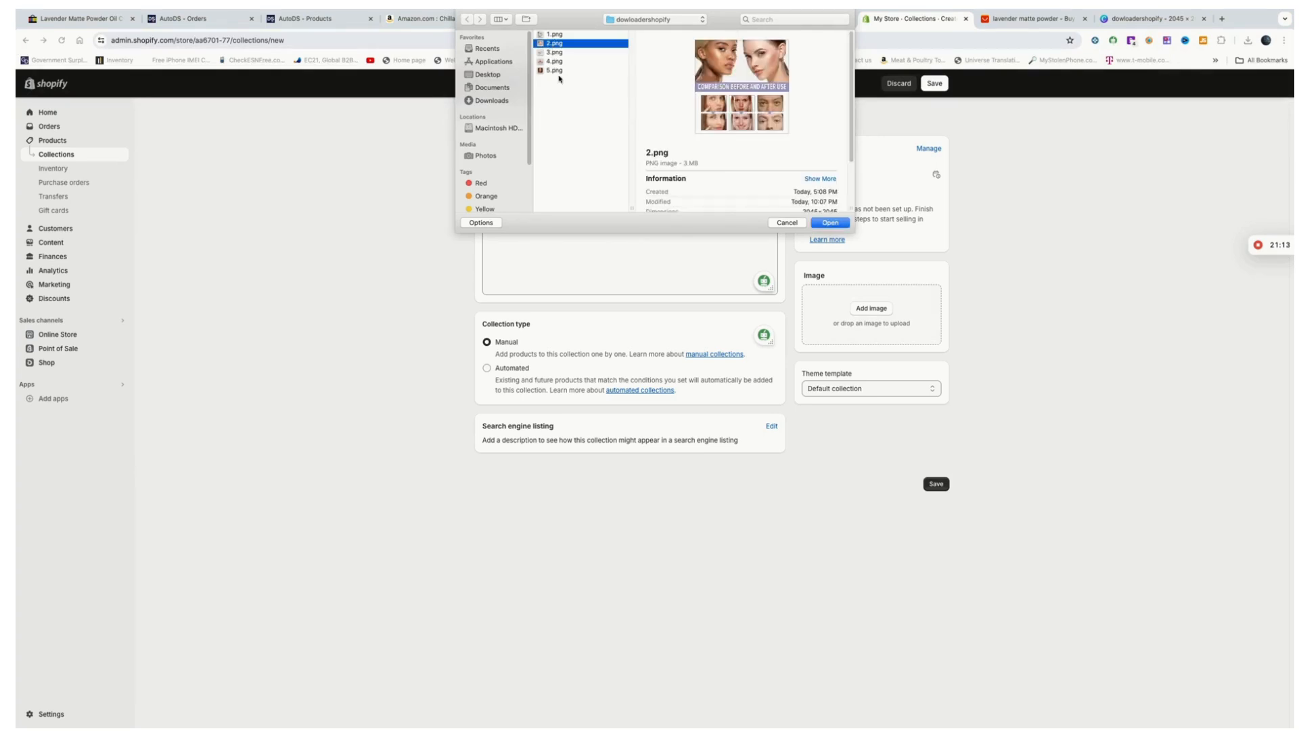
{"action": "left_click", "coordinate": [558, 71]}
{"action": "left_click", "coordinate": [837, 229]}
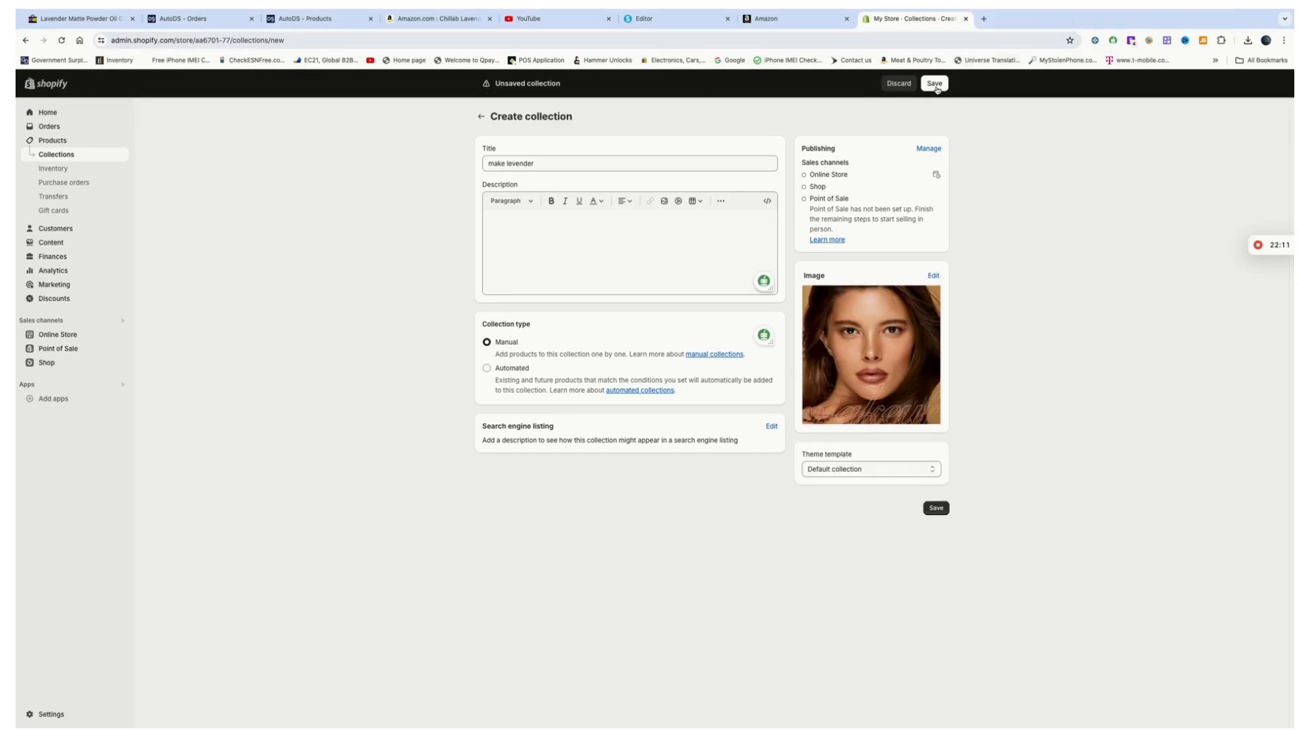
{"action": "left_click", "coordinate": [935, 84]}
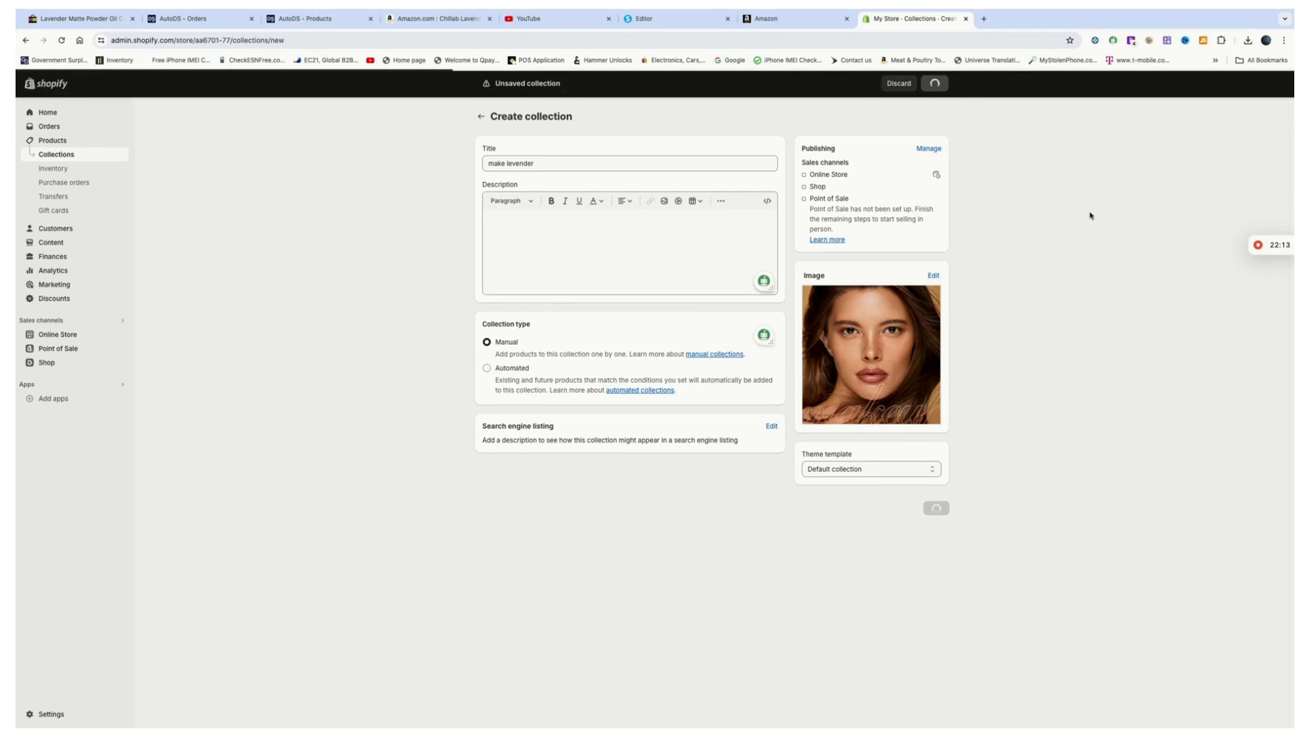
Start another new collection and title it "wadani make up"
{"action": "left_click", "coordinate": [66, 157]}
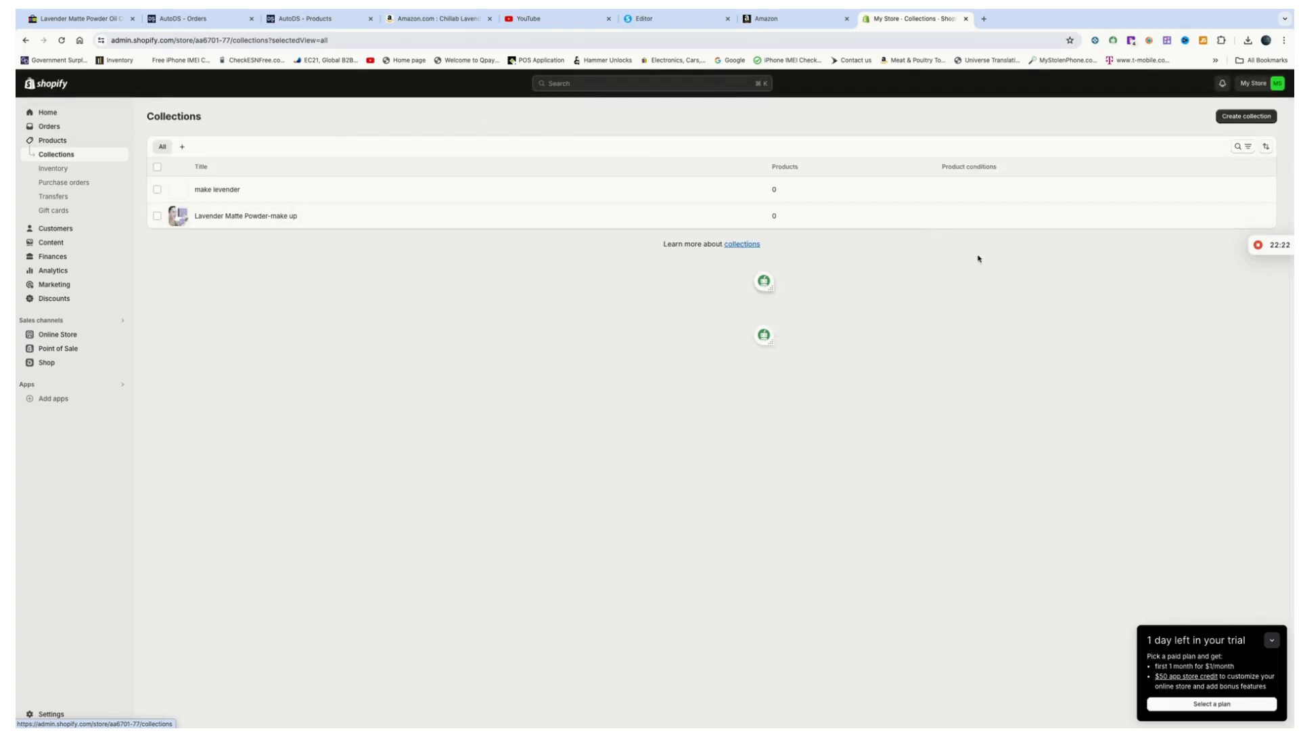
{"action": "left_click", "coordinate": [1240, 119]}
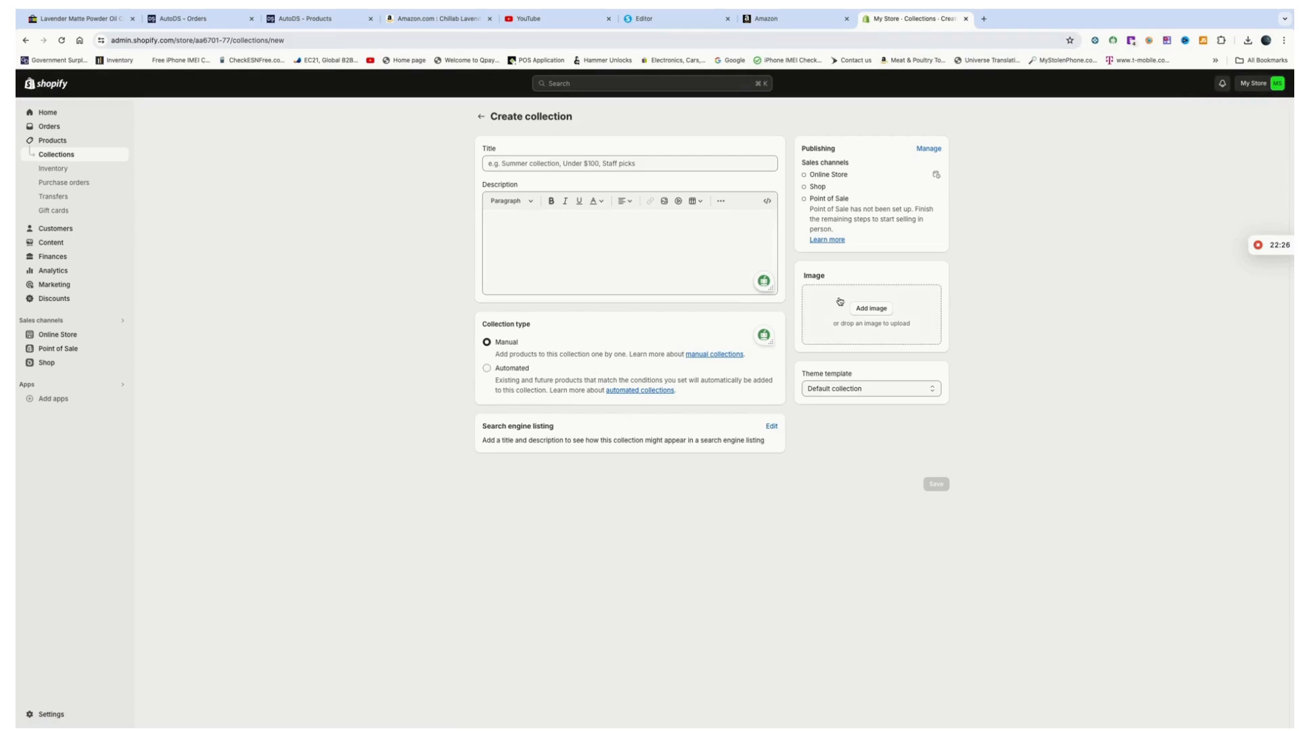
{"action": "left_click", "coordinate": [624, 160]}
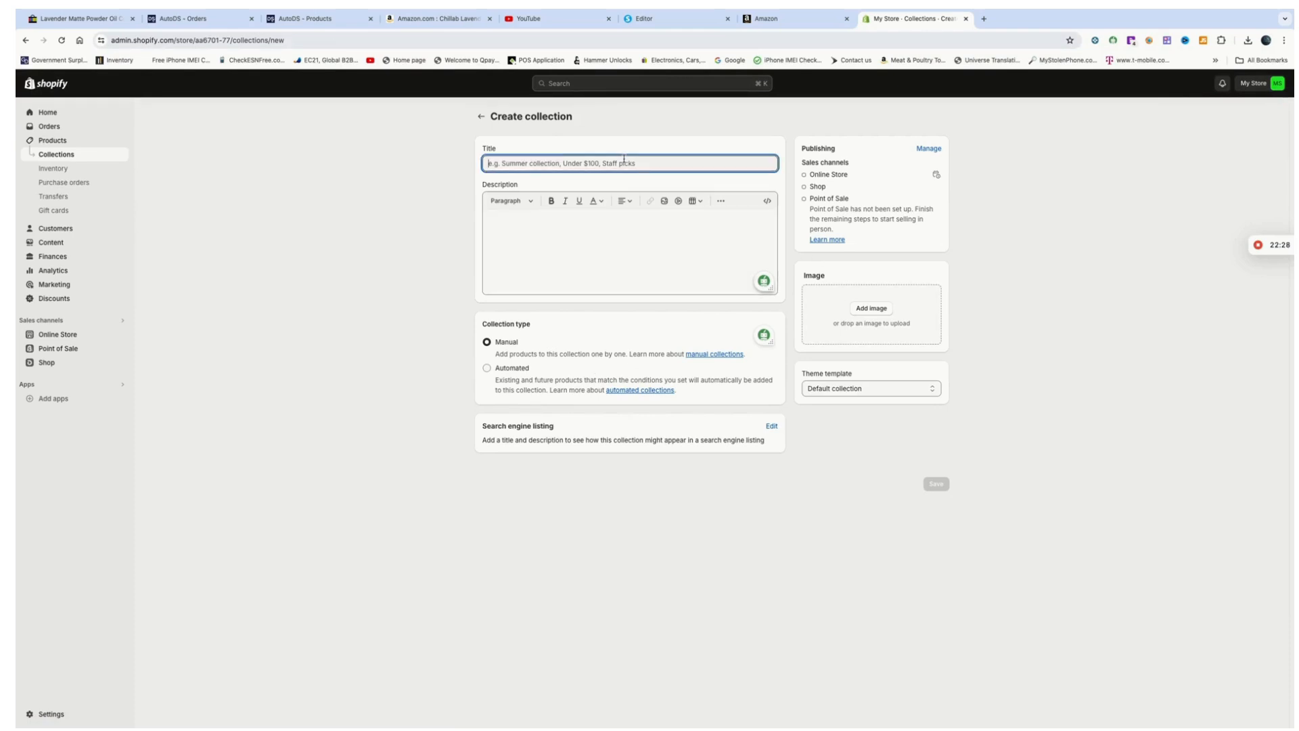
{"action": "type", "text": "wadani make up"}
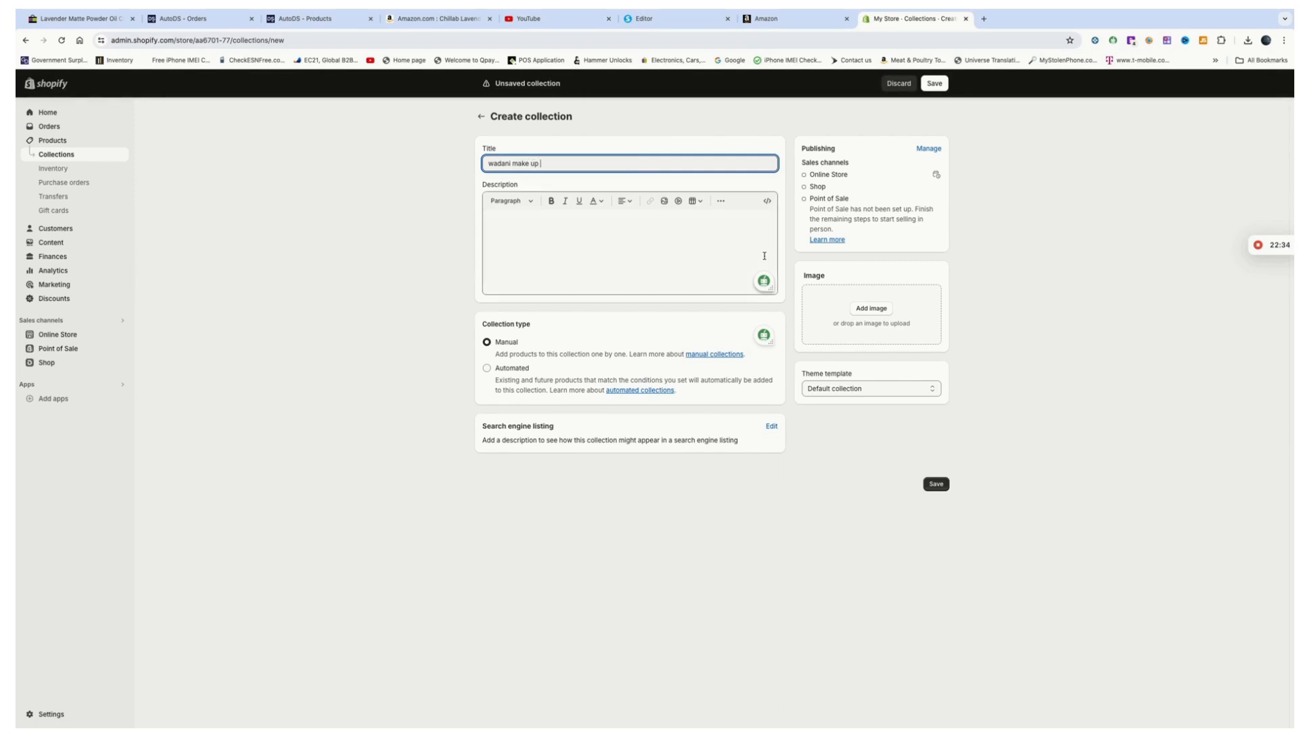
Add 4.png from the dowloadershopify folder as the image of the "wadani make up" collection and save it
{"action": "left_click", "coordinate": [866, 310]}
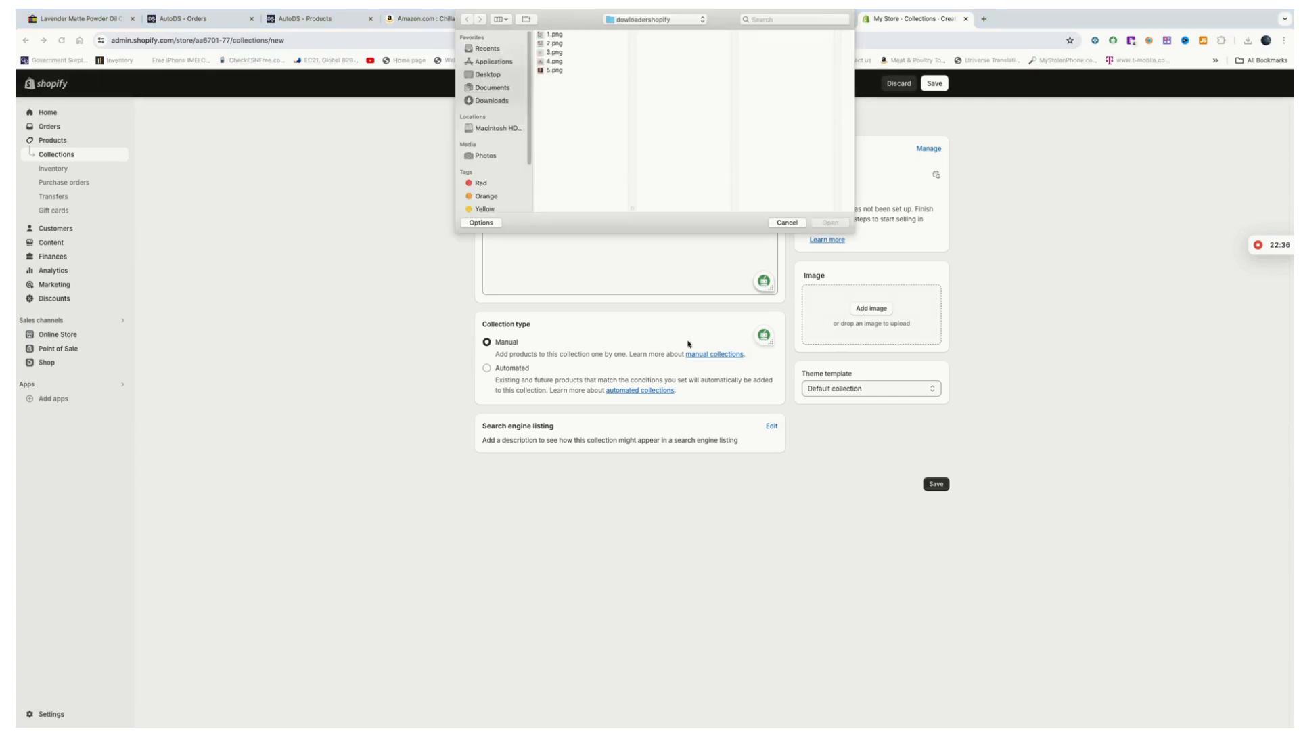
{"action": "left_click", "coordinate": [556, 63]}
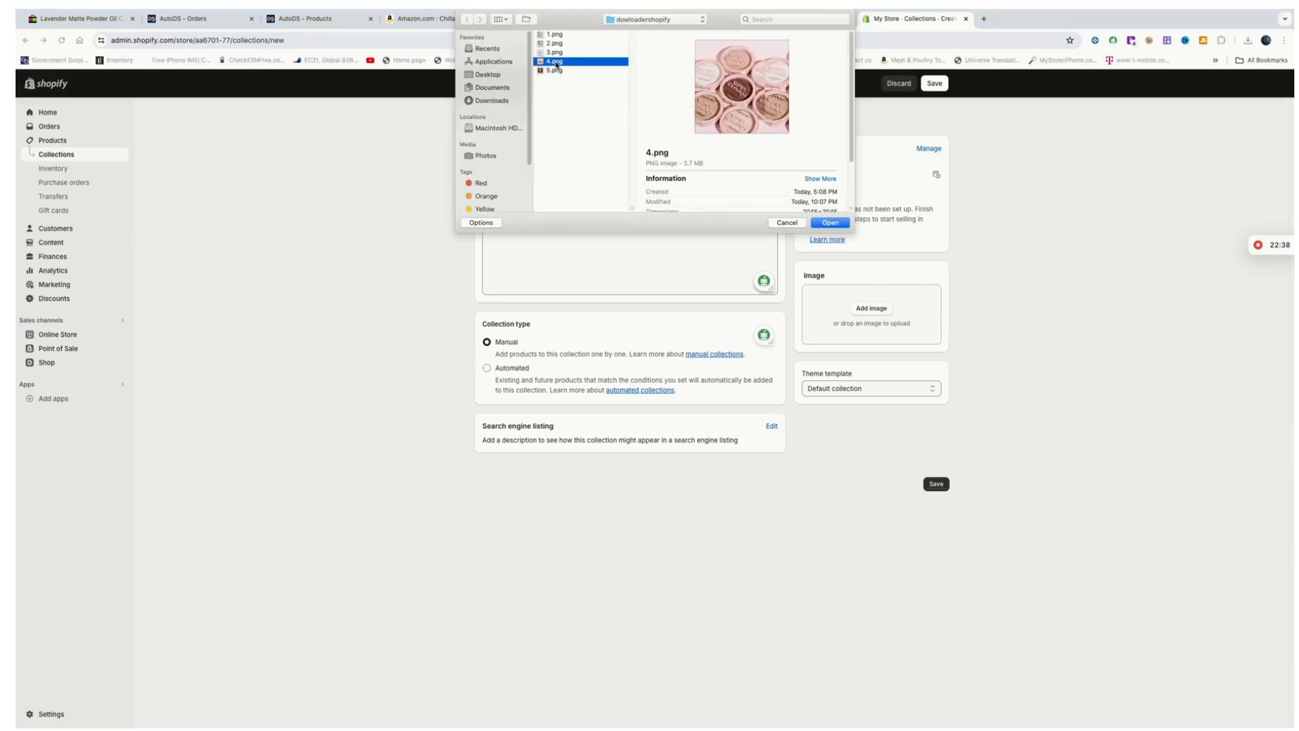
{"action": "left_click", "coordinate": [830, 223]}
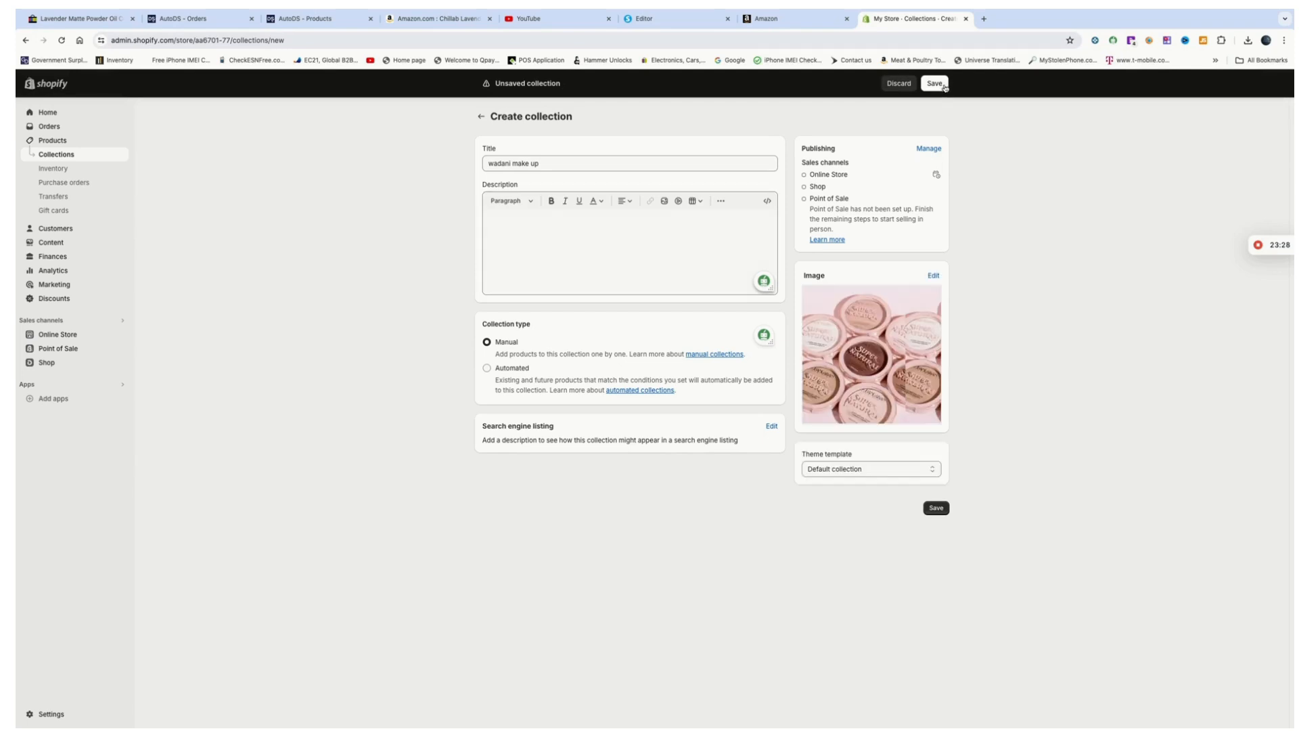
{"action": "left_click", "coordinate": [941, 88]}
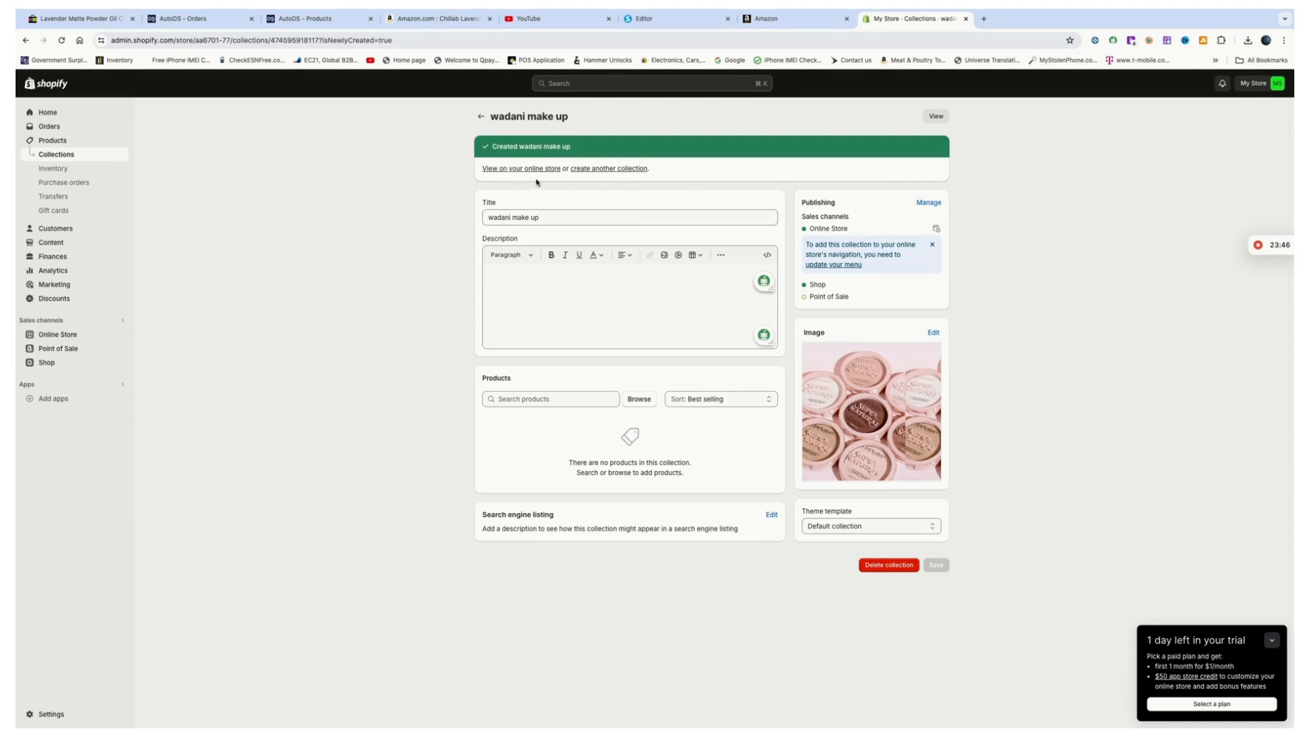
Sort the collections list by update date with the oldest first
{"action": "left_click", "coordinate": [60, 141]}
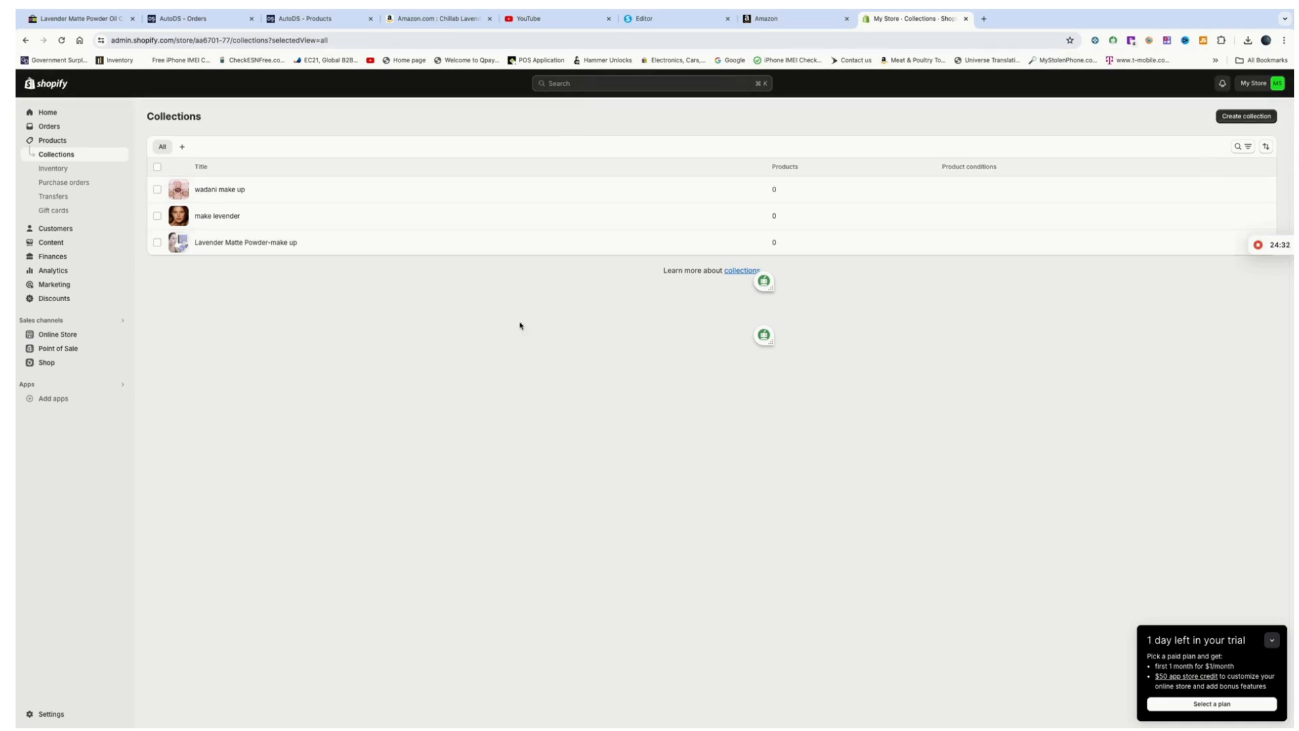
{"action": "left_click", "coordinate": [1267, 148]}
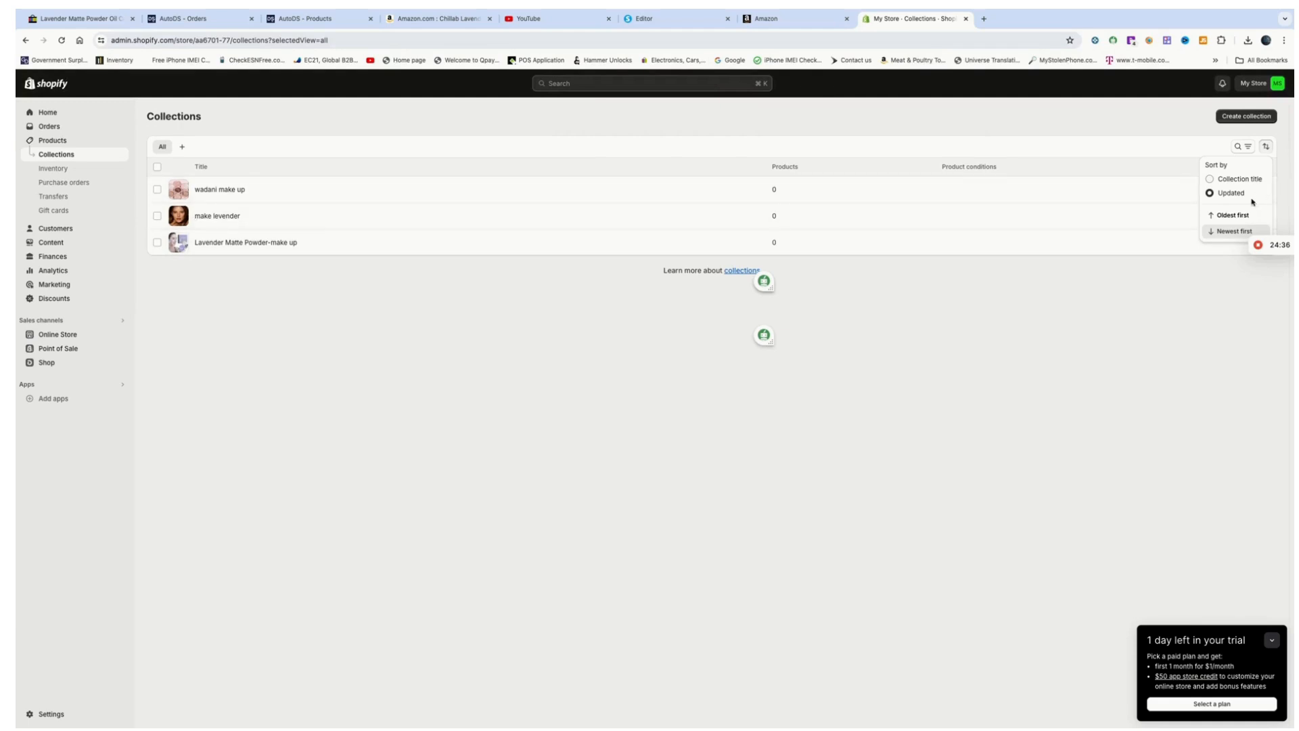
{"action": "left_click", "coordinate": [157, 243]}
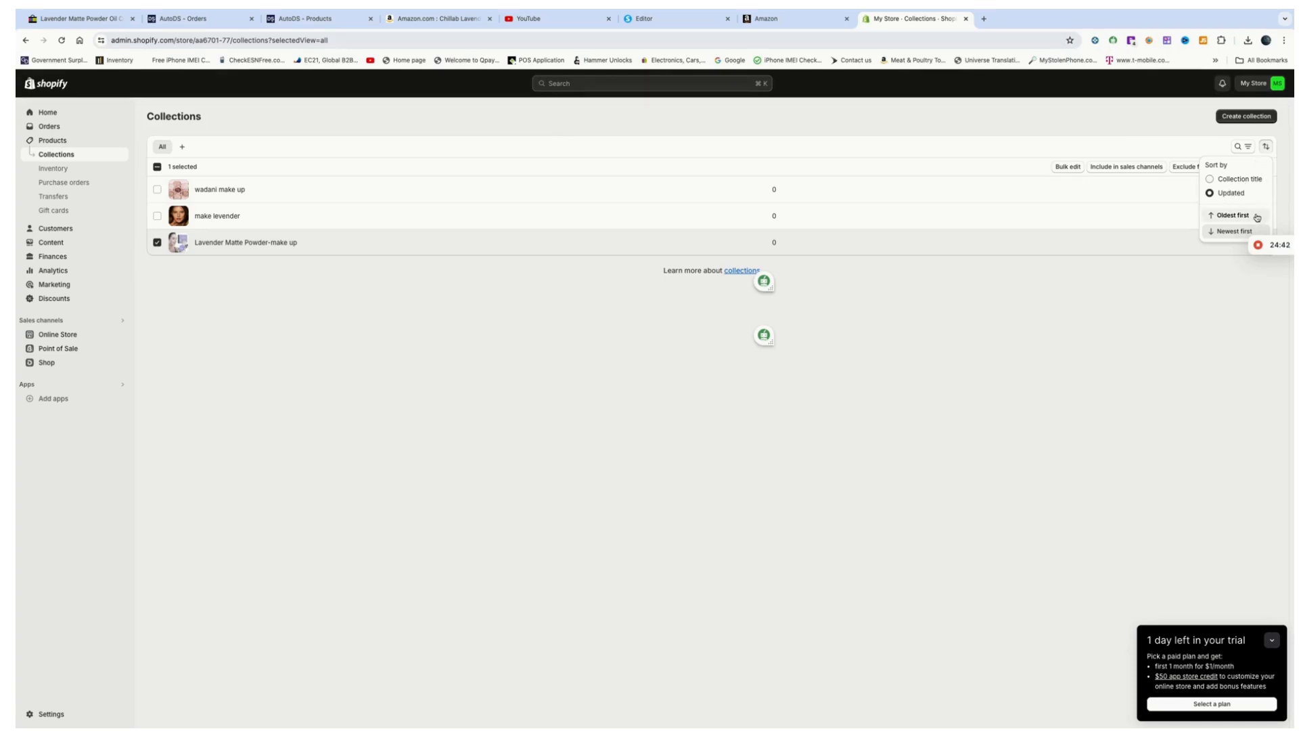
{"action": "left_click", "coordinate": [1218, 216]}
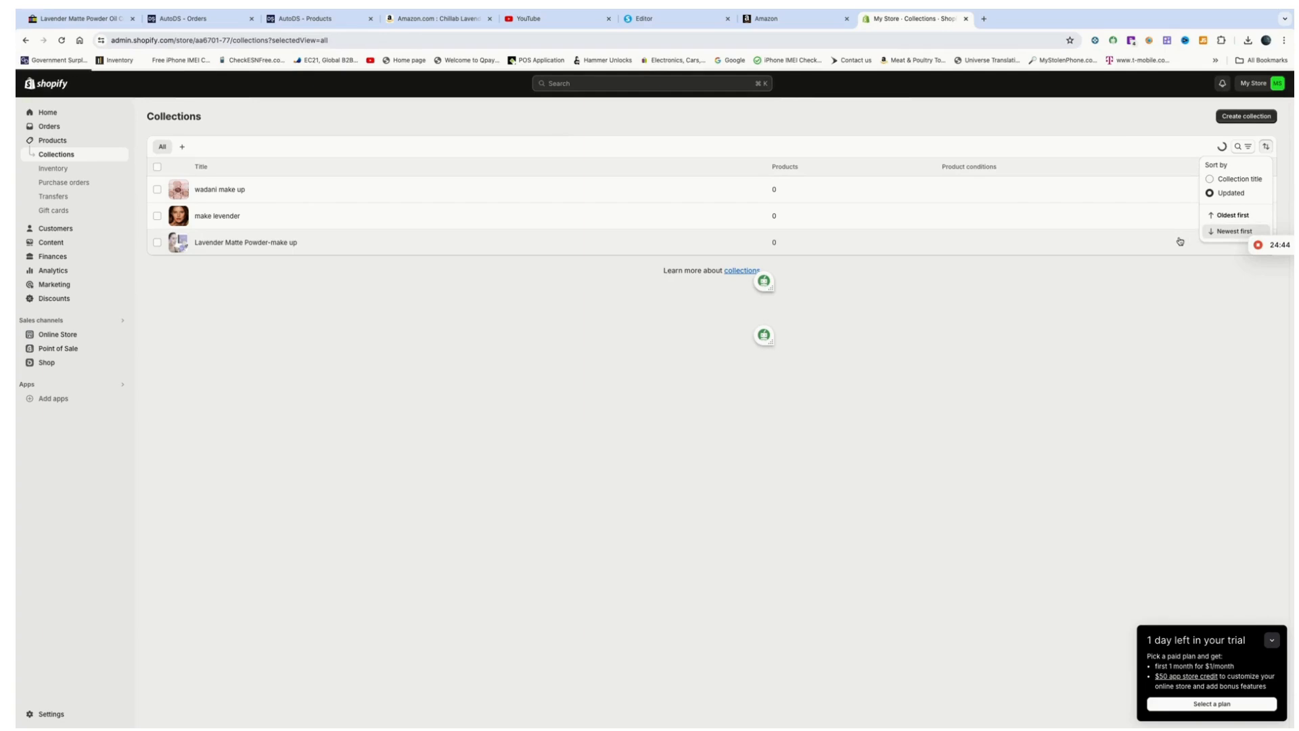
{"action": "left_click", "coordinate": [462, 327]}
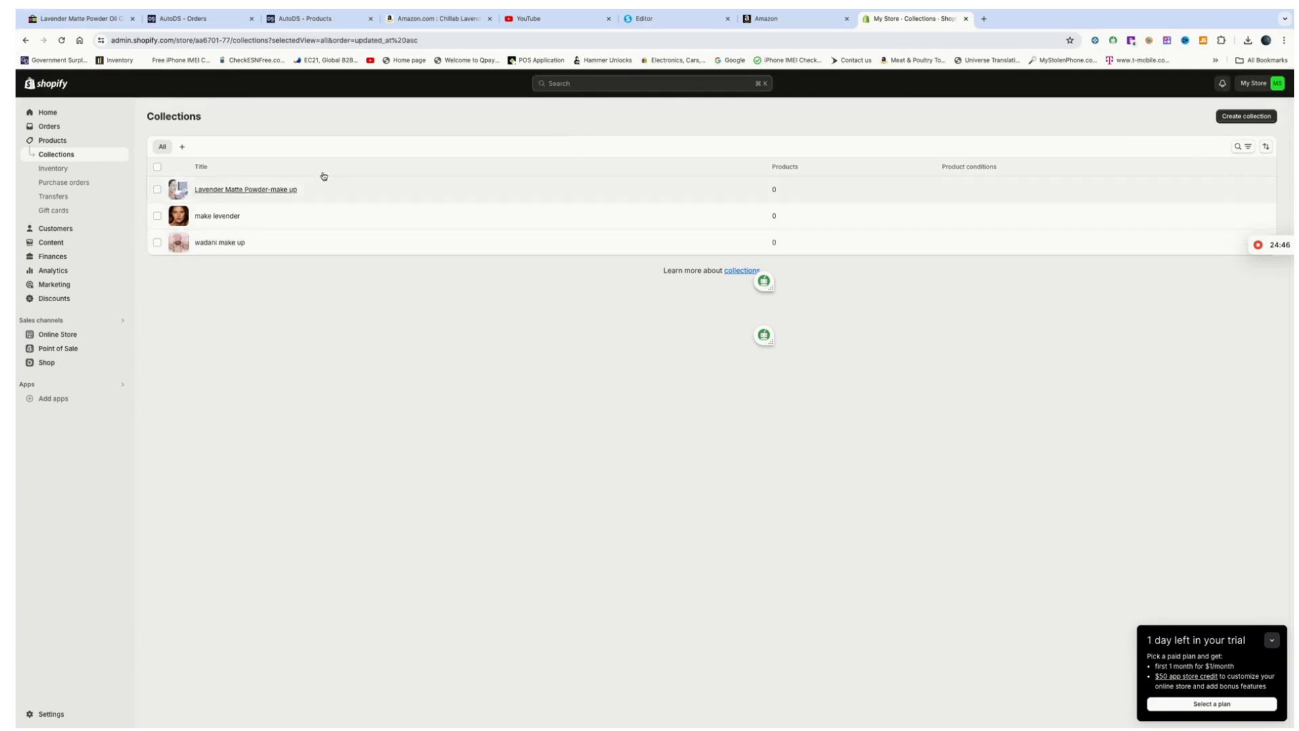
Start a new product and title it "Make up Lavender Matte Powder"
{"action": "left_click", "coordinate": [63, 142]}
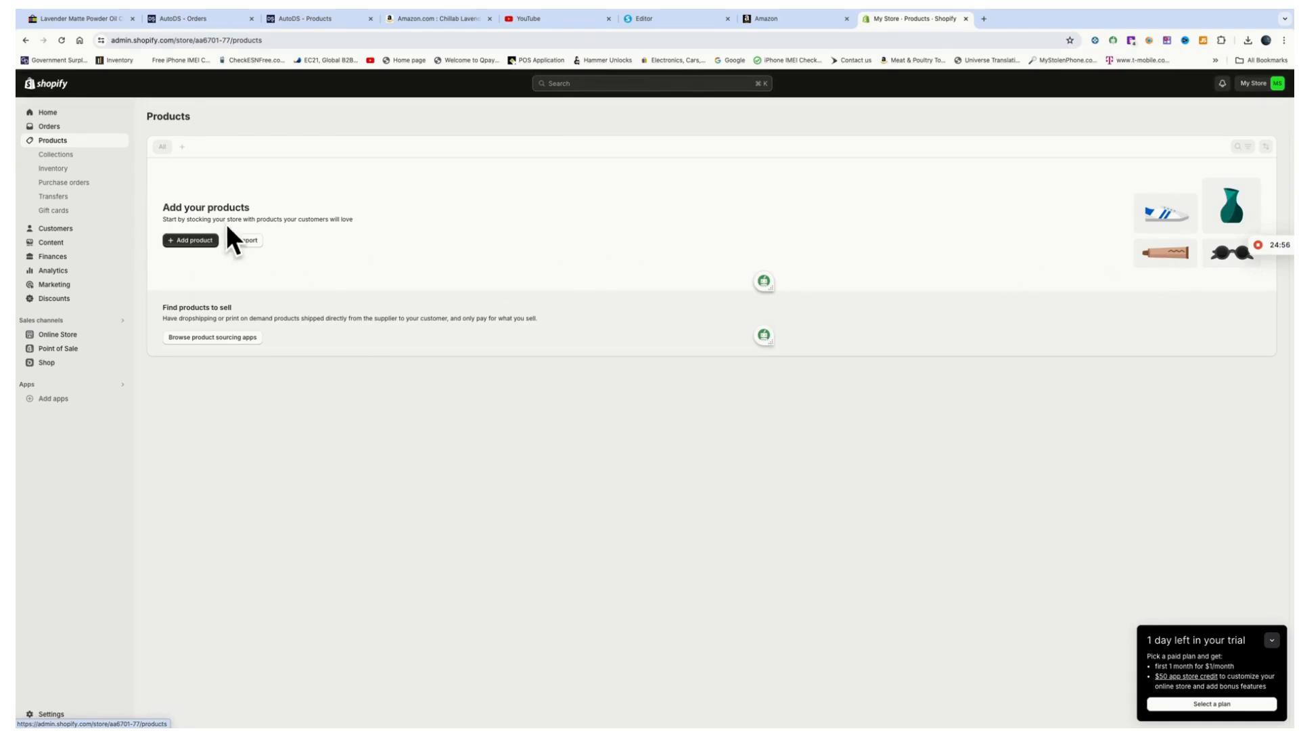
{"action": "left_click", "coordinate": [195, 247]}
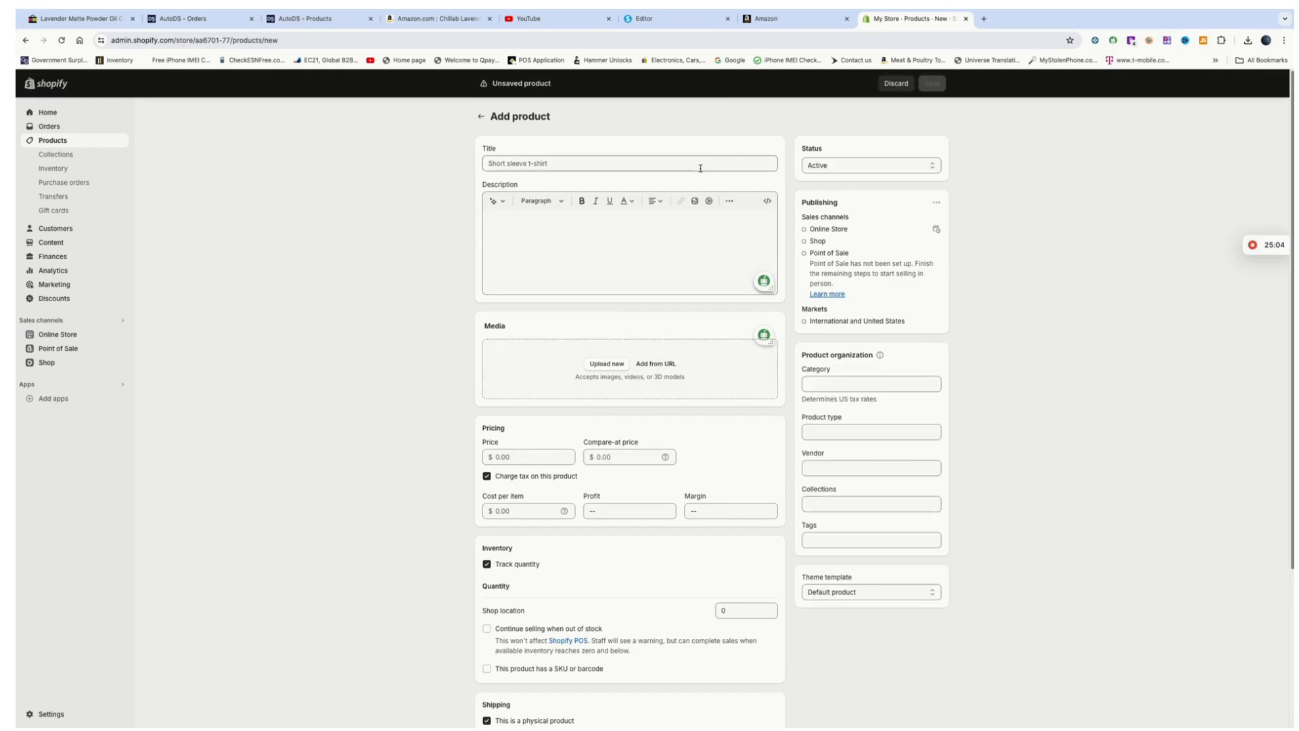
{"action": "left_click", "coordinate": [561, 166]}
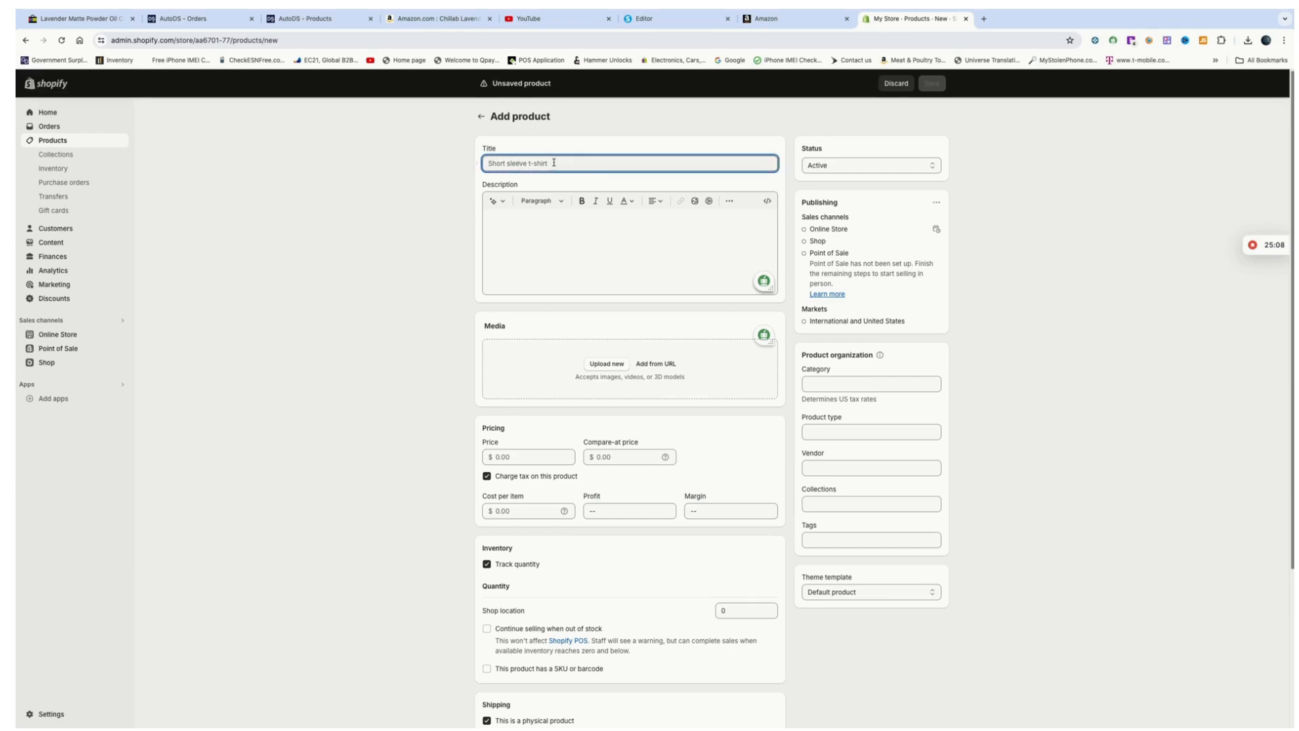
{"action": "type", "text": "Make up lavender"}
{"action": "right_click", "coordinate": [554, 163]}
{"action": "left_click", "coordinate": [582, 230]}
{"action": "left_click_drag", "start_coordinate": [545, 164], "coordinate": [508, 165]}
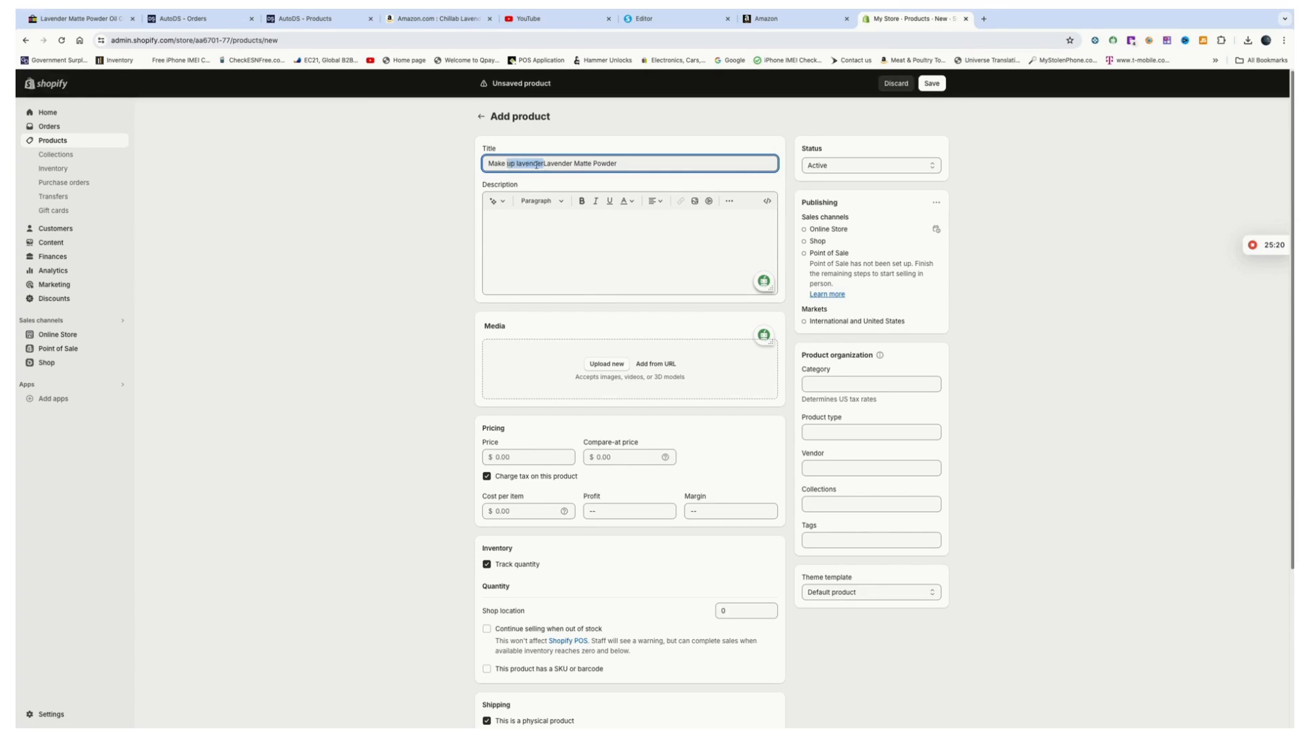
{"action": "key", "text": "BackSpace"}
{"action": "type", "text": "up"}
Copy the full product title and paste it into the product description
{"action": "left_click", "coordinate": [561, 225]}
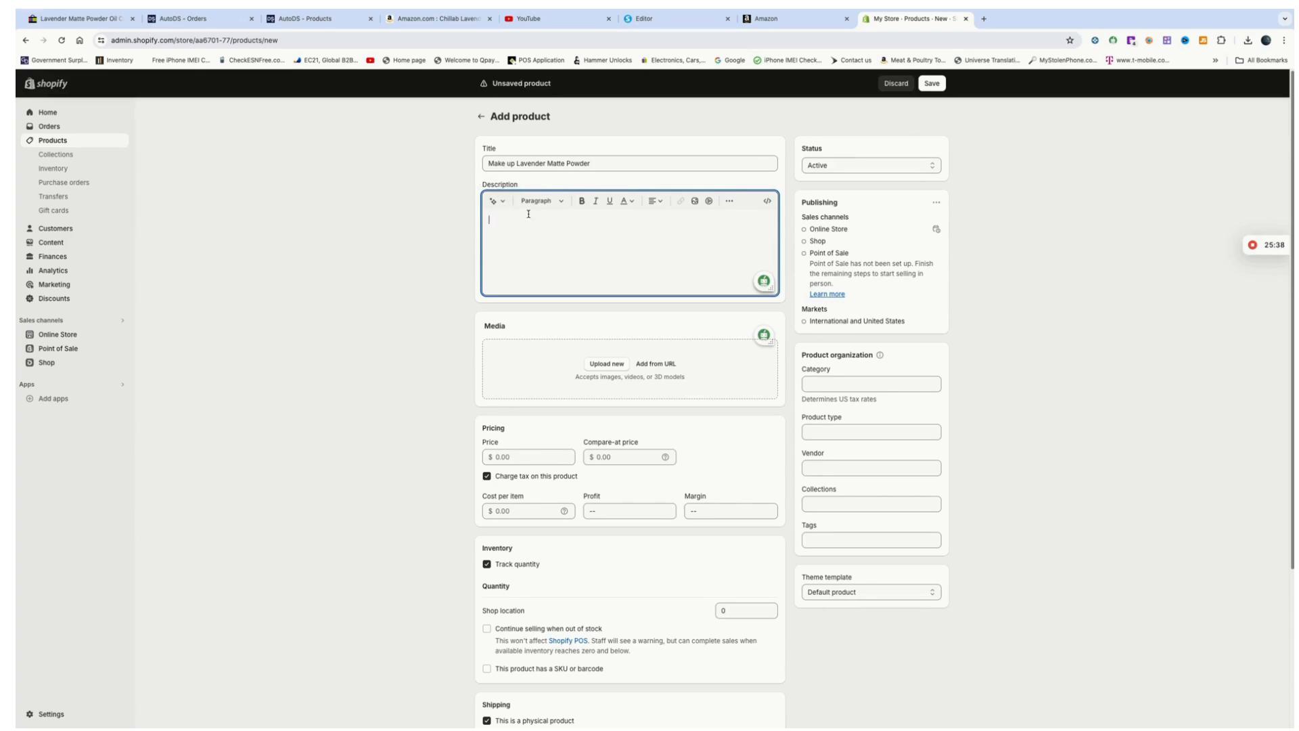
{"action": "left_click_drag", "start_coordinate": [595, 163], "coordinate": [474, 157]}
{"action": "right_click", "coordinate": [499, 162]}
{"action": "left_click", "coordinate": [500, 226]}
{"action": "left_click", "coordinate": [501, 220]}
{"action": "right_click", "coordinate": [497, 222]}
{"action": "left_click", "coordinate": [518, 283]}
Generate a product description in the Expert tone from the keywords "Make up Lavender Matte Powder"
{"action": "left_click", "coordinate": [497, 201]}
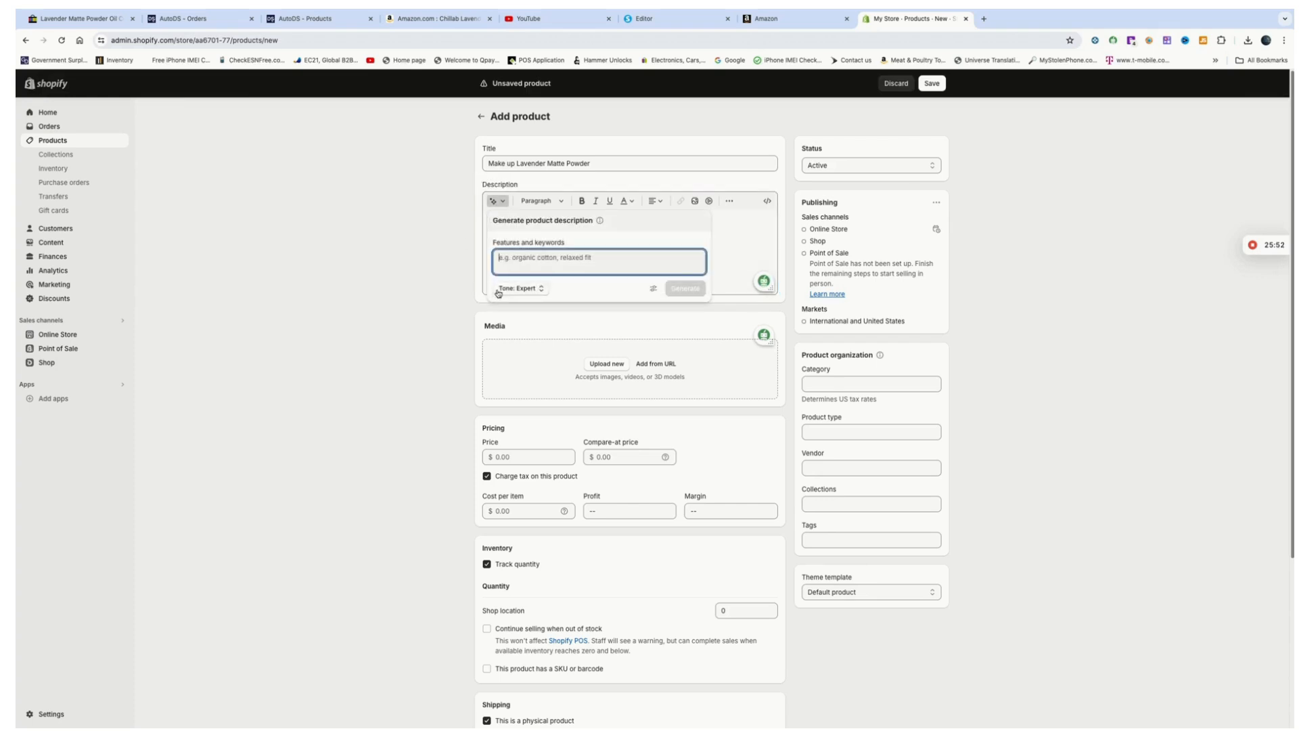
{"action": "right_click", "coordinate": [520, 259]}
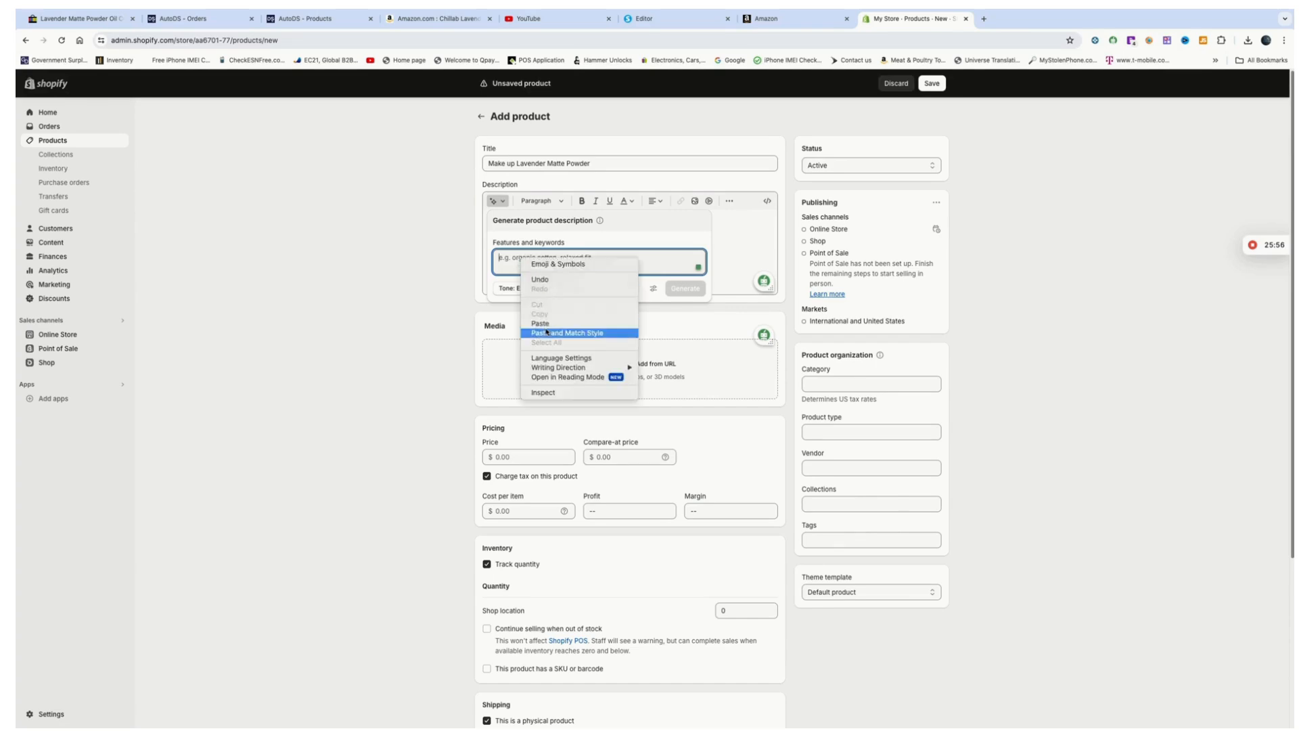
{"action": "left_click", "coordinate": [569, 319]}
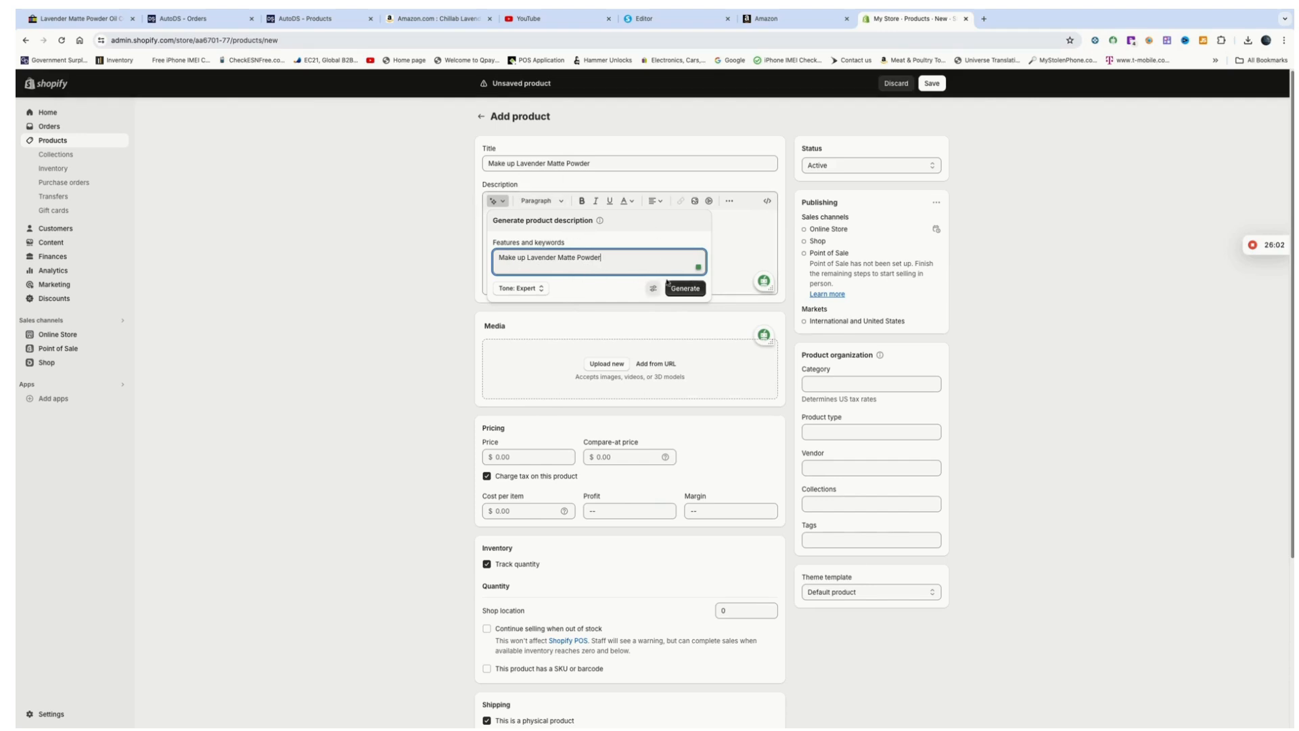
{"action": "left_click", "coordinate": [686, 288]}
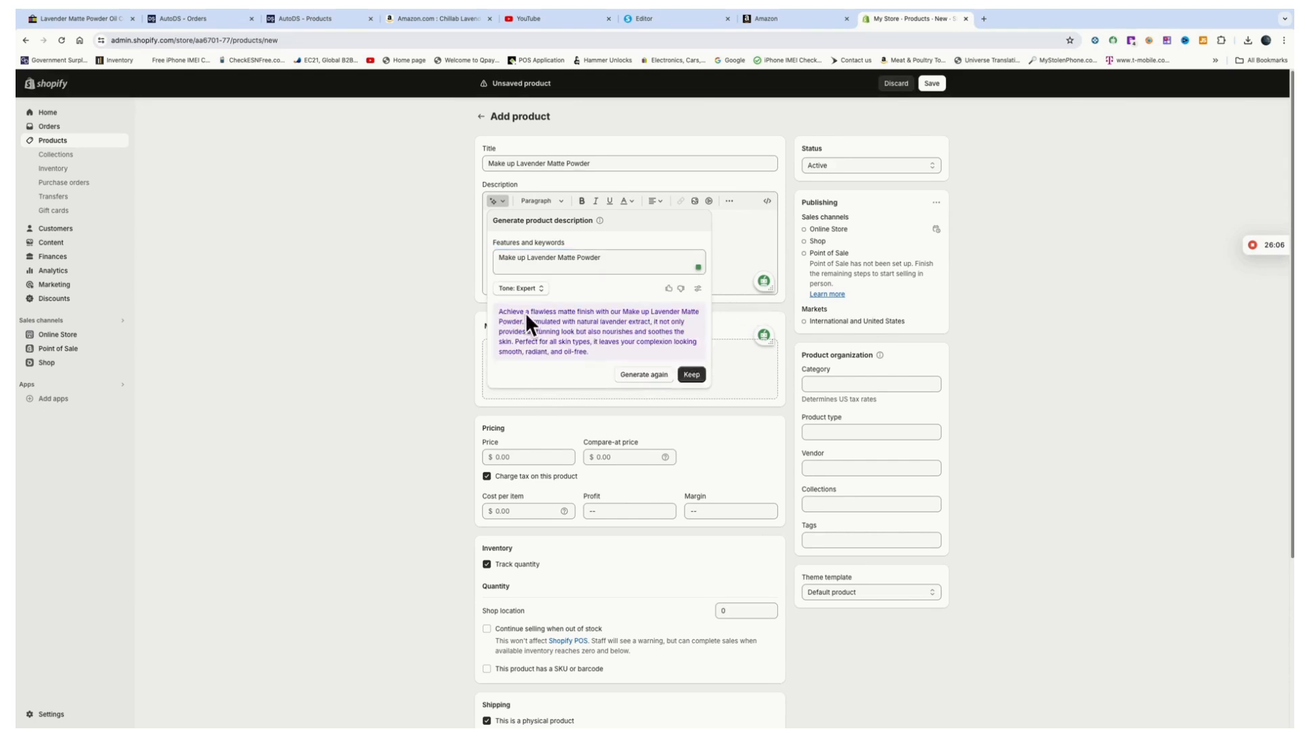
Keep the generated description and add the Desktop image "Screen Shot 2024-04-28 at 4.40.39 PM" to the product's media
{"action": "left_click", "coordinate": [690, 374]}
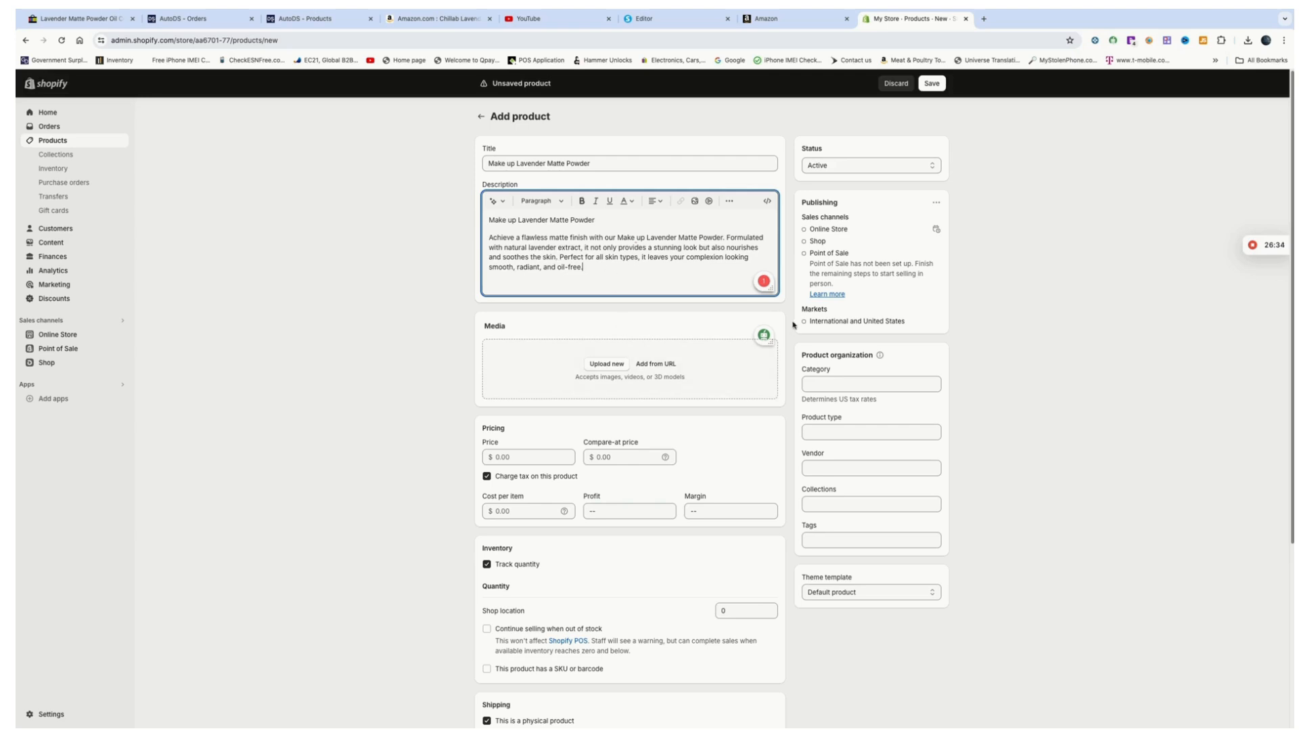
{"action": "left_click", "coordinate": [615, 367]}
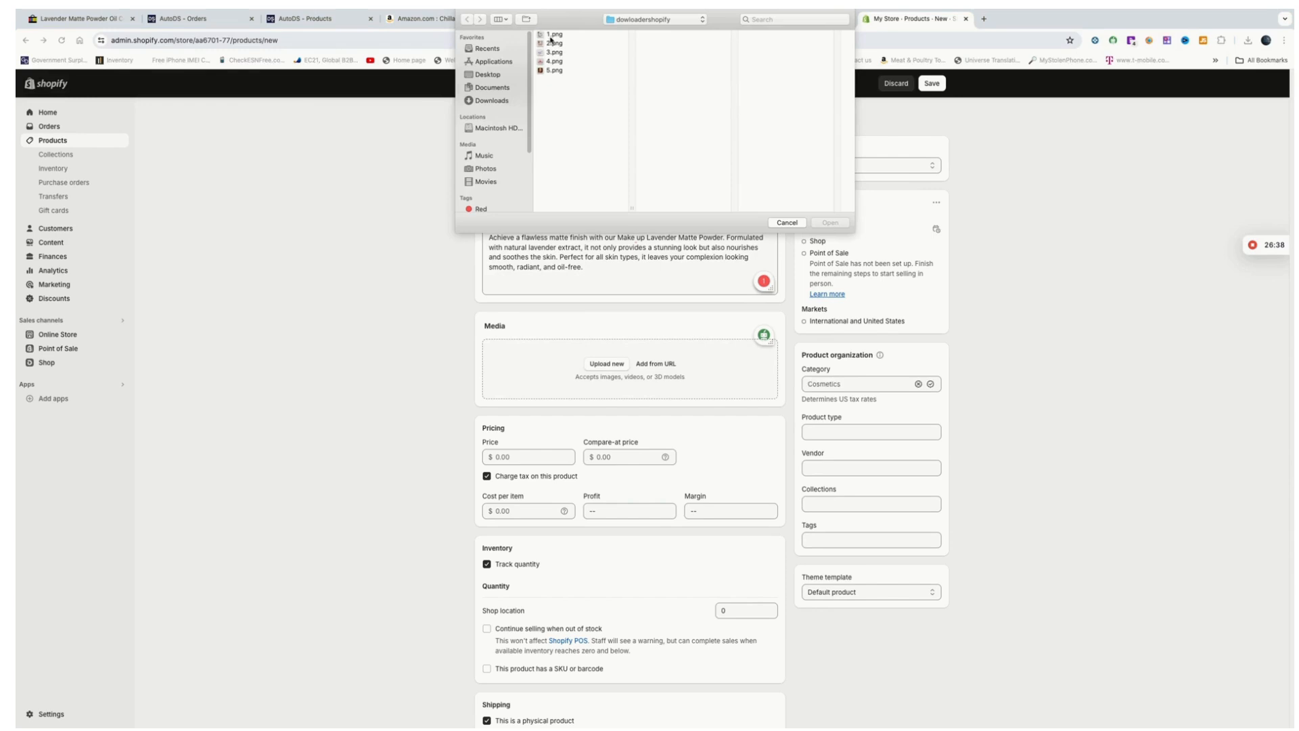
{"action": "left_click", "coordinate": [552, 34]}
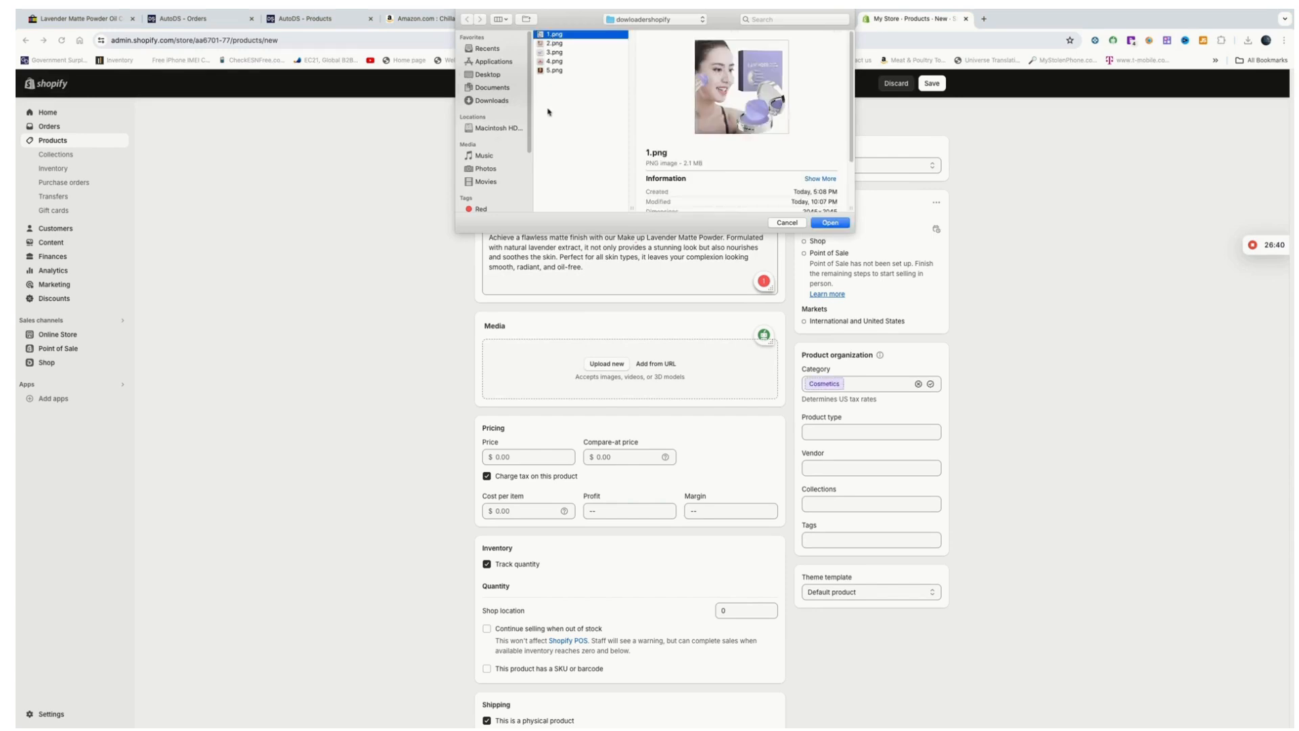
{"action": "left_click", "coordinate": [489, 75]}
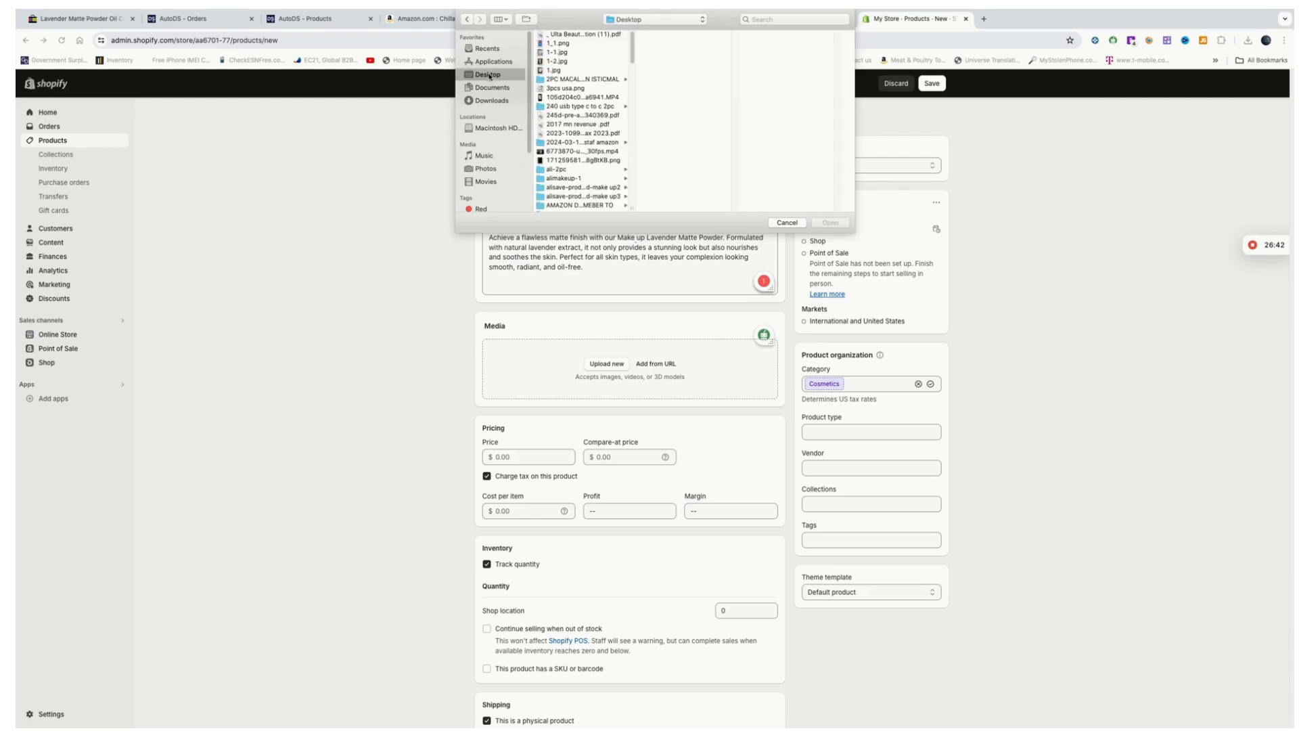
{"action": "scroll", "coordinate": [632, 71], "scroll_direction": "down", "scroll_amount": 3}
{"action": "left_click_drag", "start_coordinate": [632, 71], "coordinate": [635, 177]}
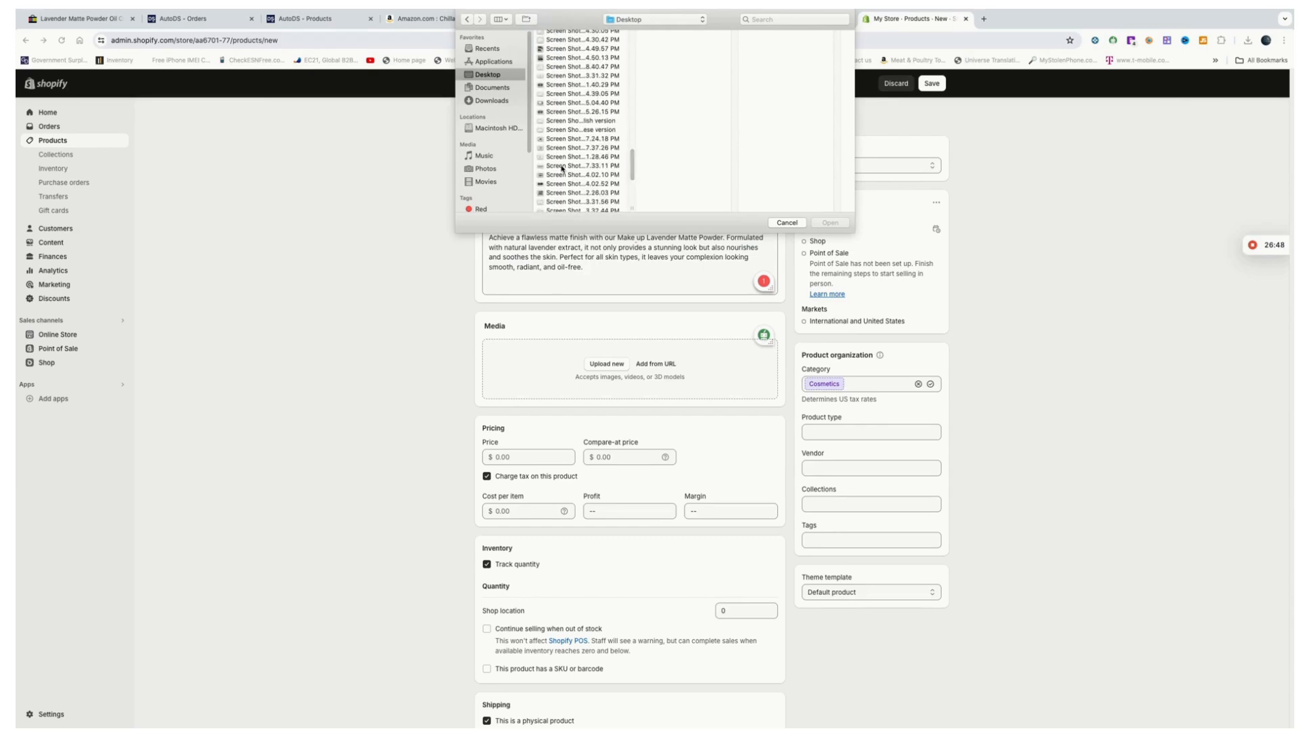
{"action": "left_click", "coordinate": [577, 184]}
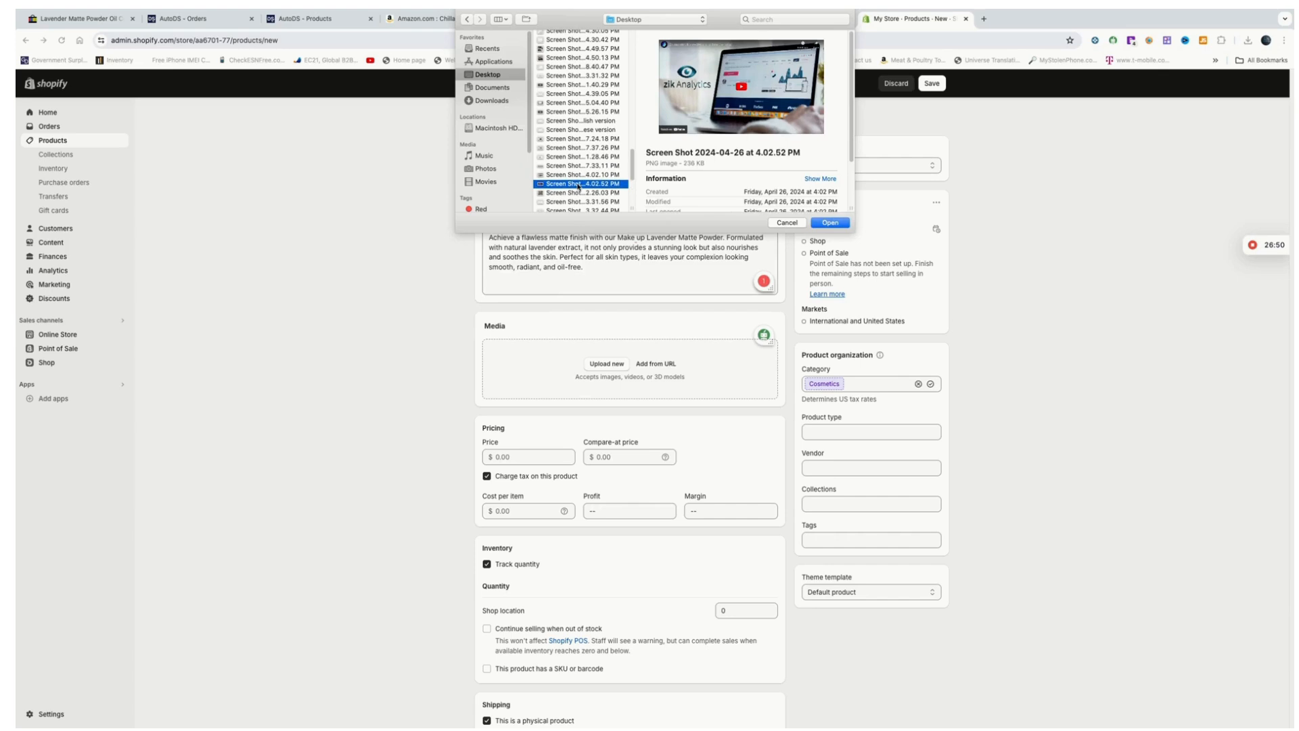
{"action": "left_click", "coordinate": [577, 193]}
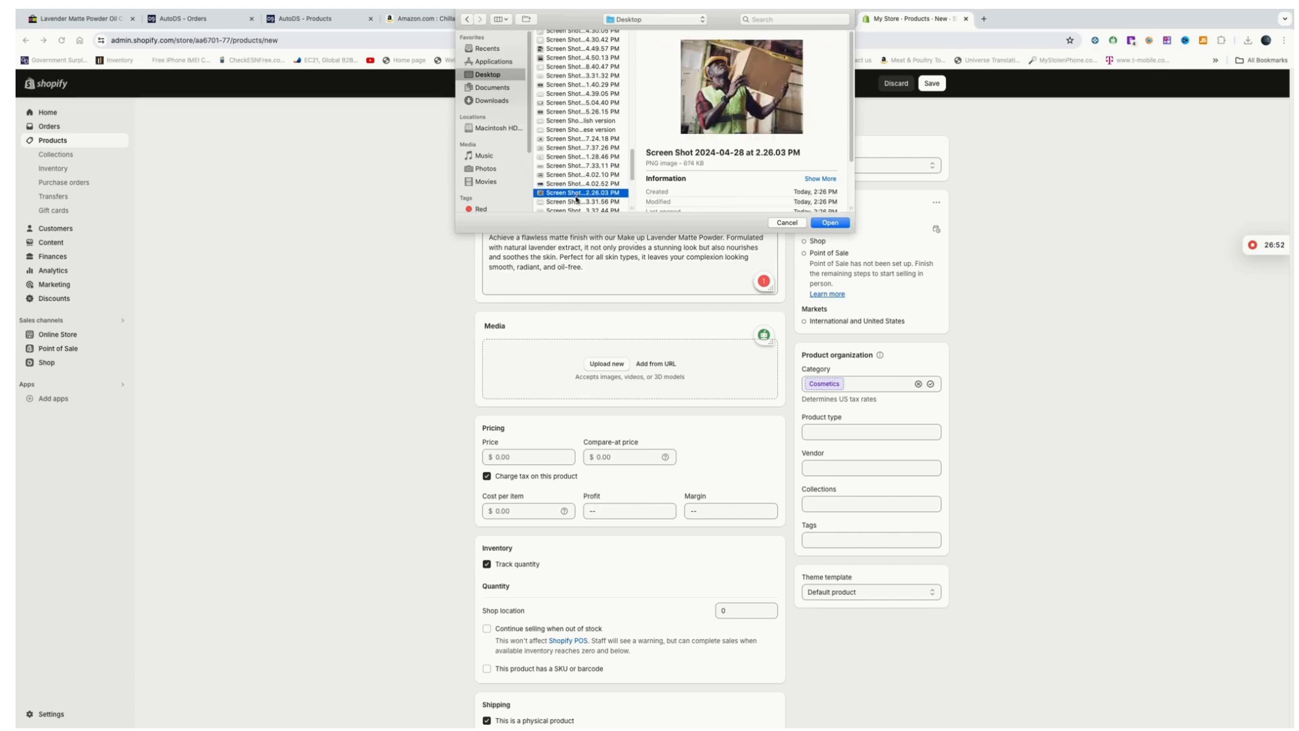
{"action": "left_click", "coordinate": [576, 202]}
{"action": "left_click_drag", "start_coordinate": [632, 166], "coordinate": [633, 188]}
{"action": "left_click", "coordinate": [566, 90]}
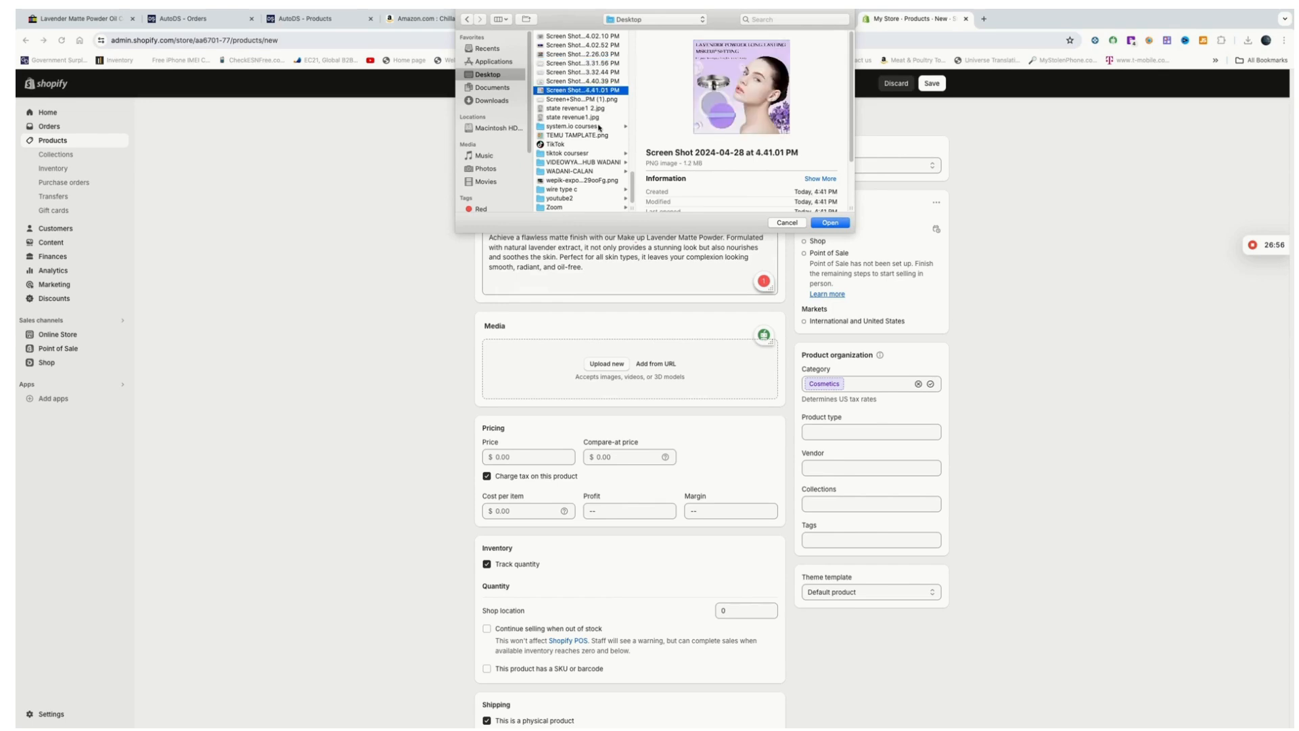
{"action": "left_click", "coordinate": [564, 82]}
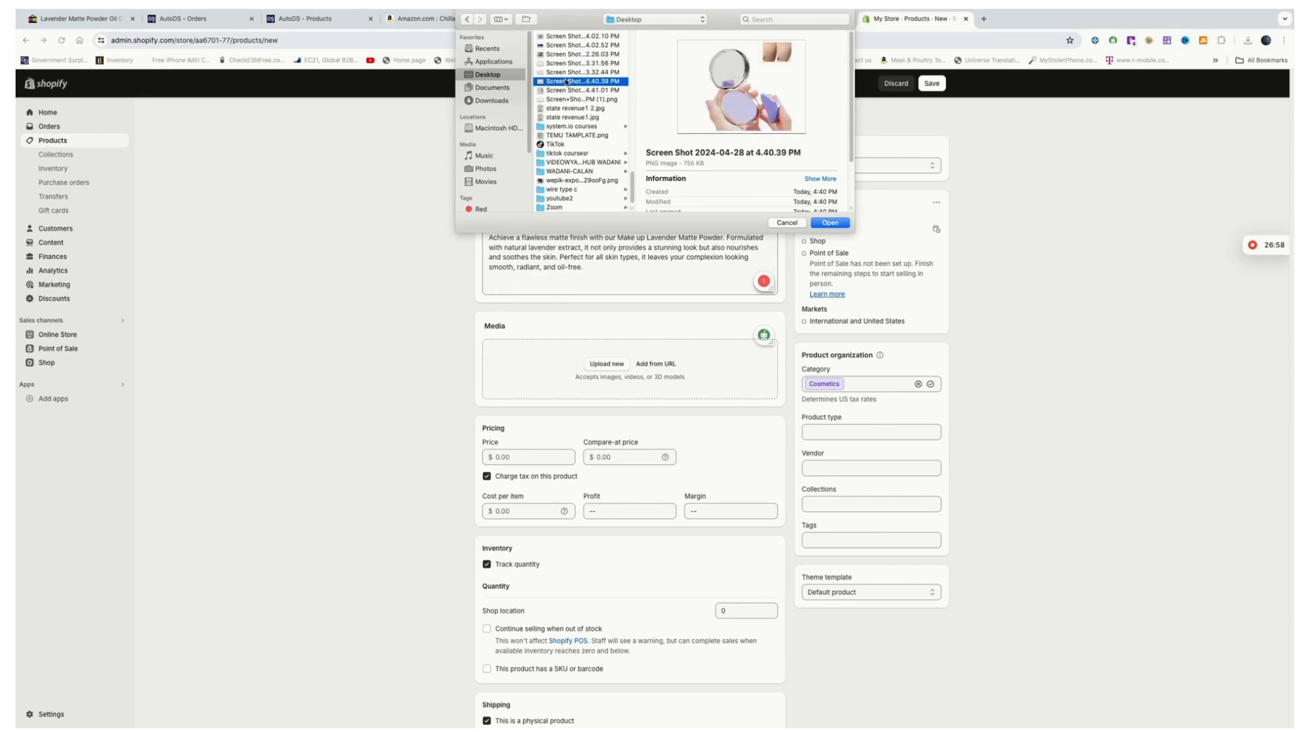
{"action": "left_click", "coordinate": [830, 222]}
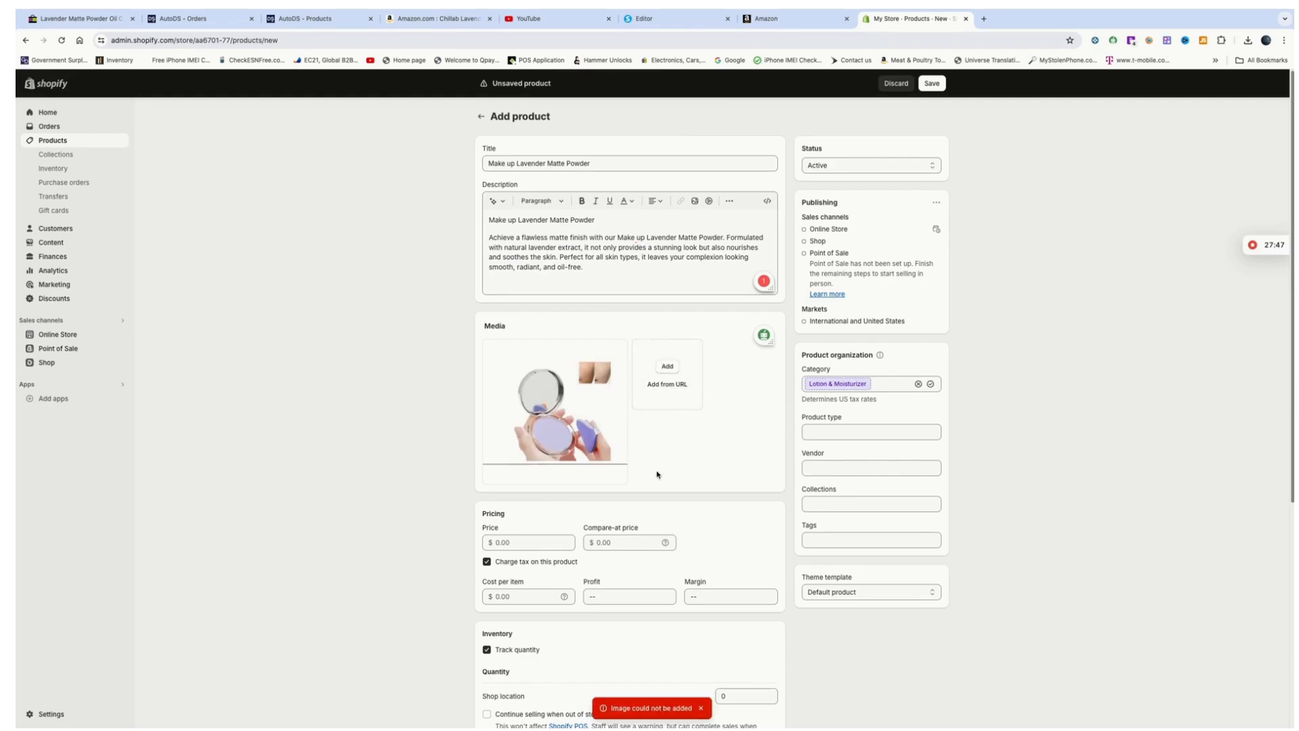
Add the image with faces above the lavender powder box from the alimakeup-1 folder's description_images subfolder to the product media
{"action": "left_click", "coordinate": [668, 367]}
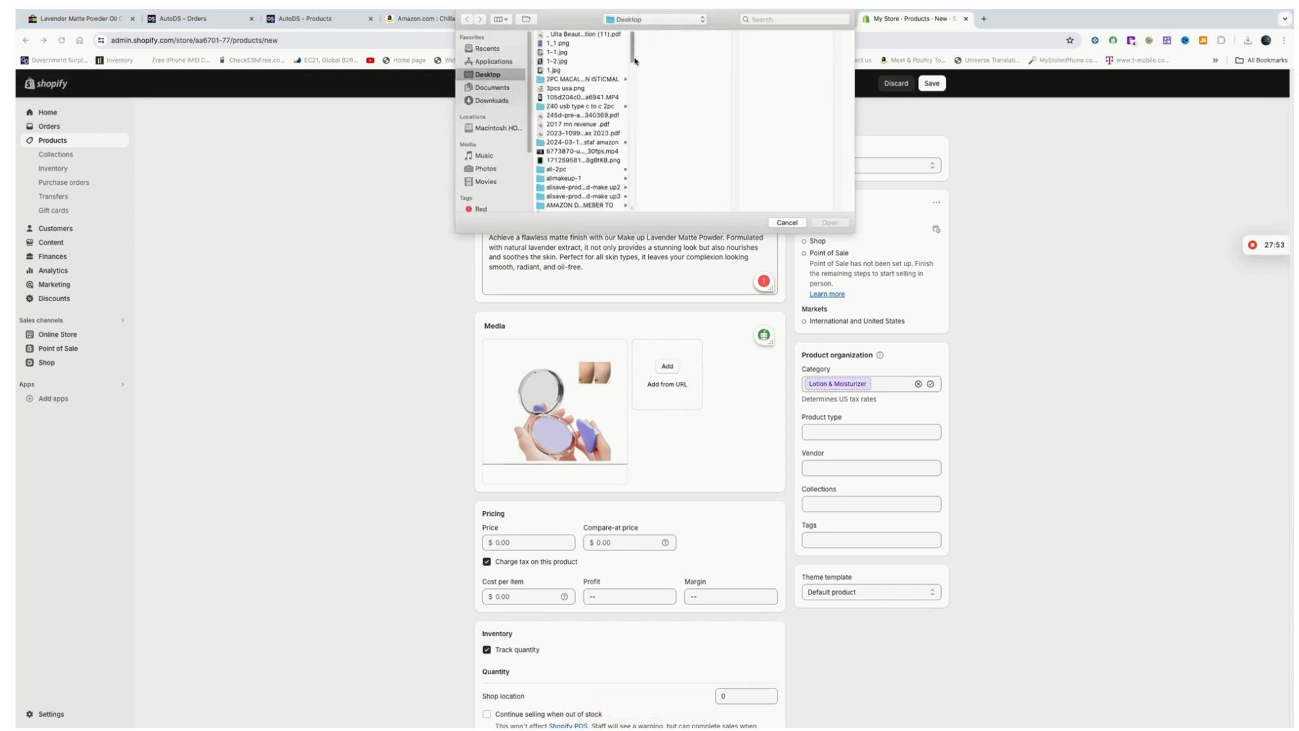
{"action": "scroll", "coordinate": [632, 59], "scroll_direction": "down", "scroll_amount": 1}
{"action": "mouse_move", "coordinate": [632, 59]}
{"action": "left_mouse_down"}
{"action": "mouse_move", "coordinate": [633, 70]}
{"action": "mouse_move", "coordinate": [636, 57]}
{"action": "left_mouse_up"}
{"action": "left_click_drag", "start_coordinate": [636, 57], "coordinate": [637, 64]}
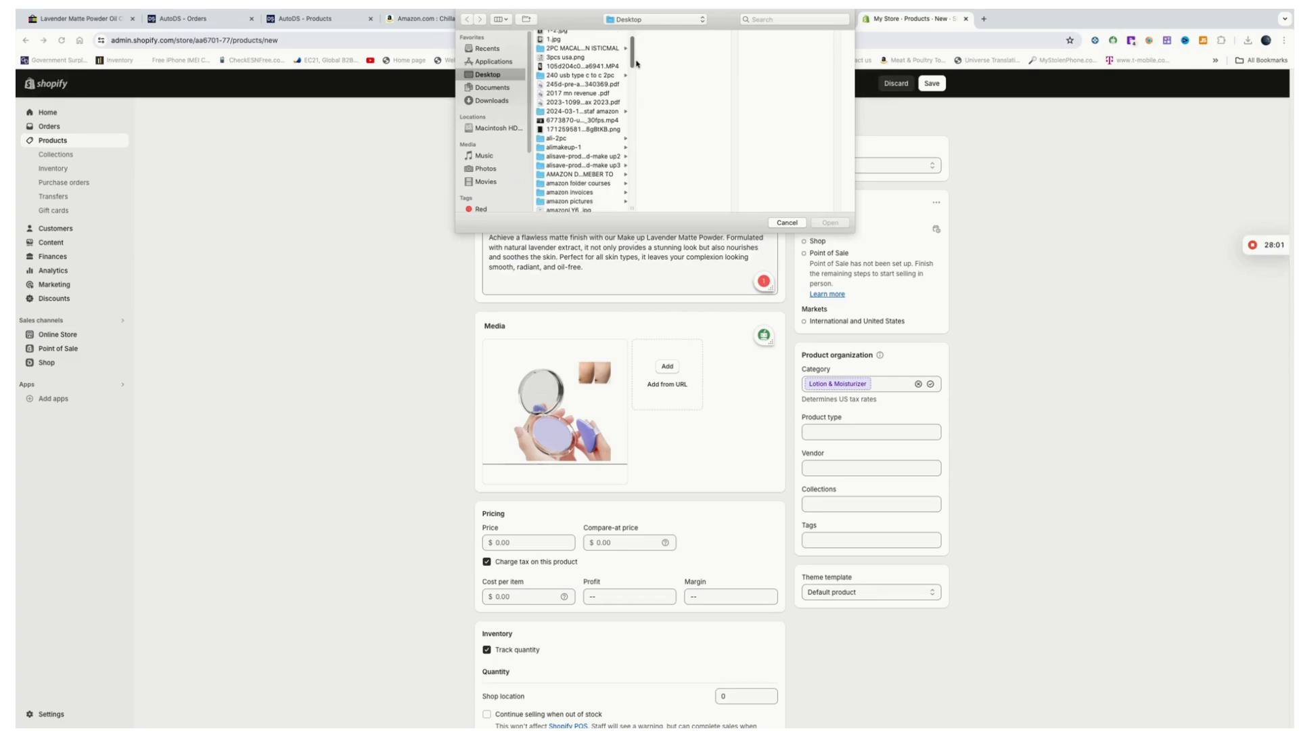
{"action": "left_click", "coordinate": [569, 147]}
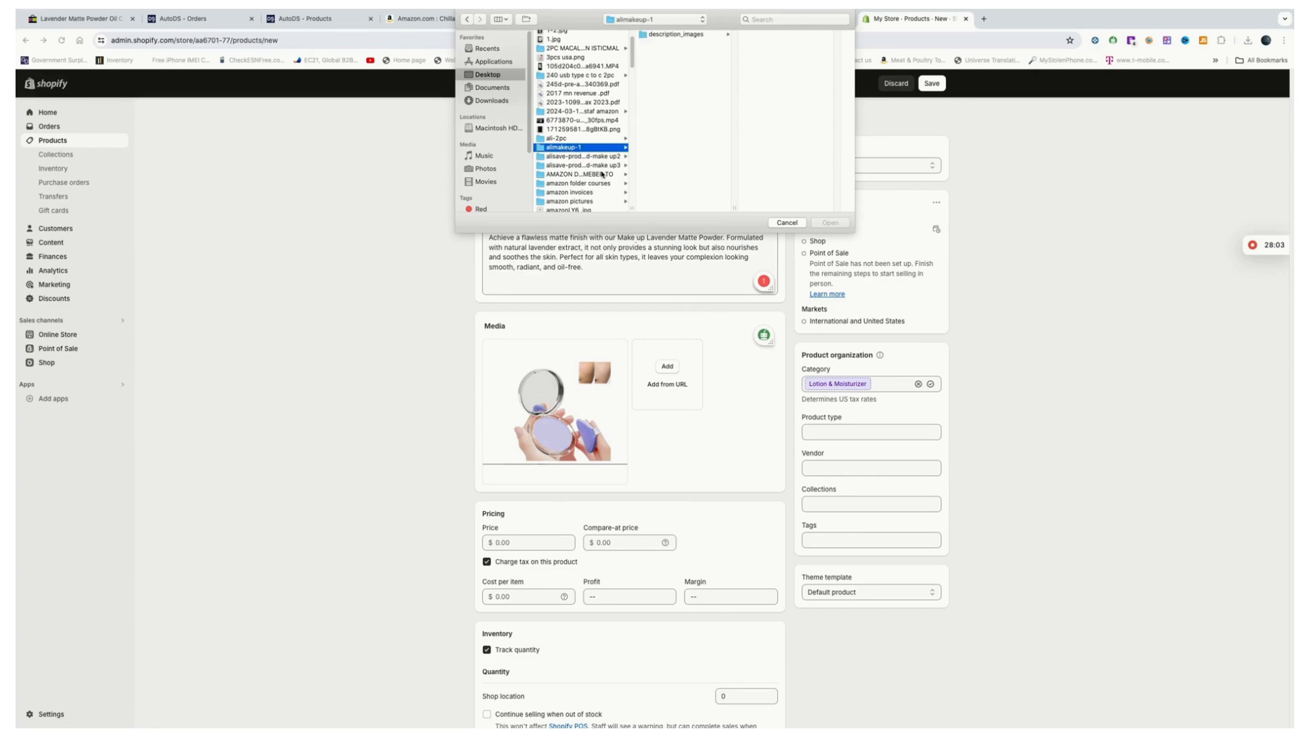
{"action": "left_click", "coordinate": [646, 35]}
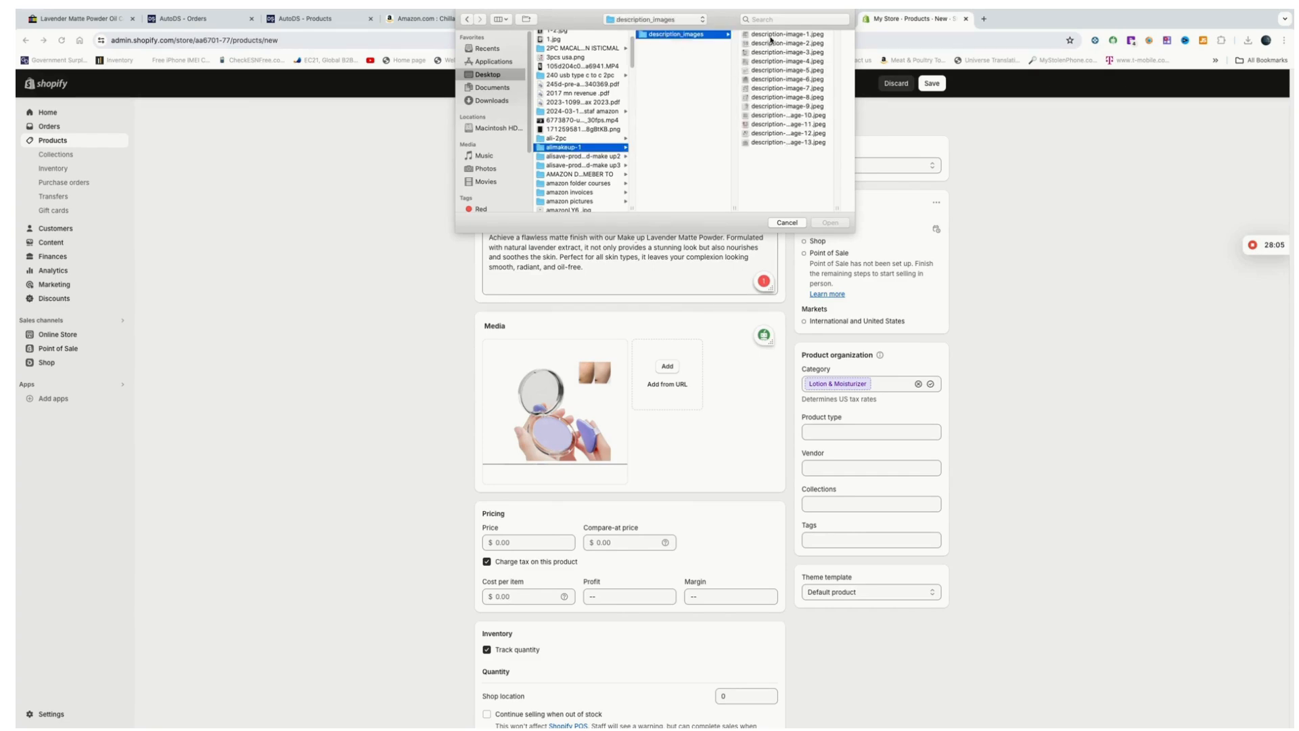
{"action": "left_click", "coordinate": [769, 38]}
{"action": "left_click", "coordinate": [834, 222]}
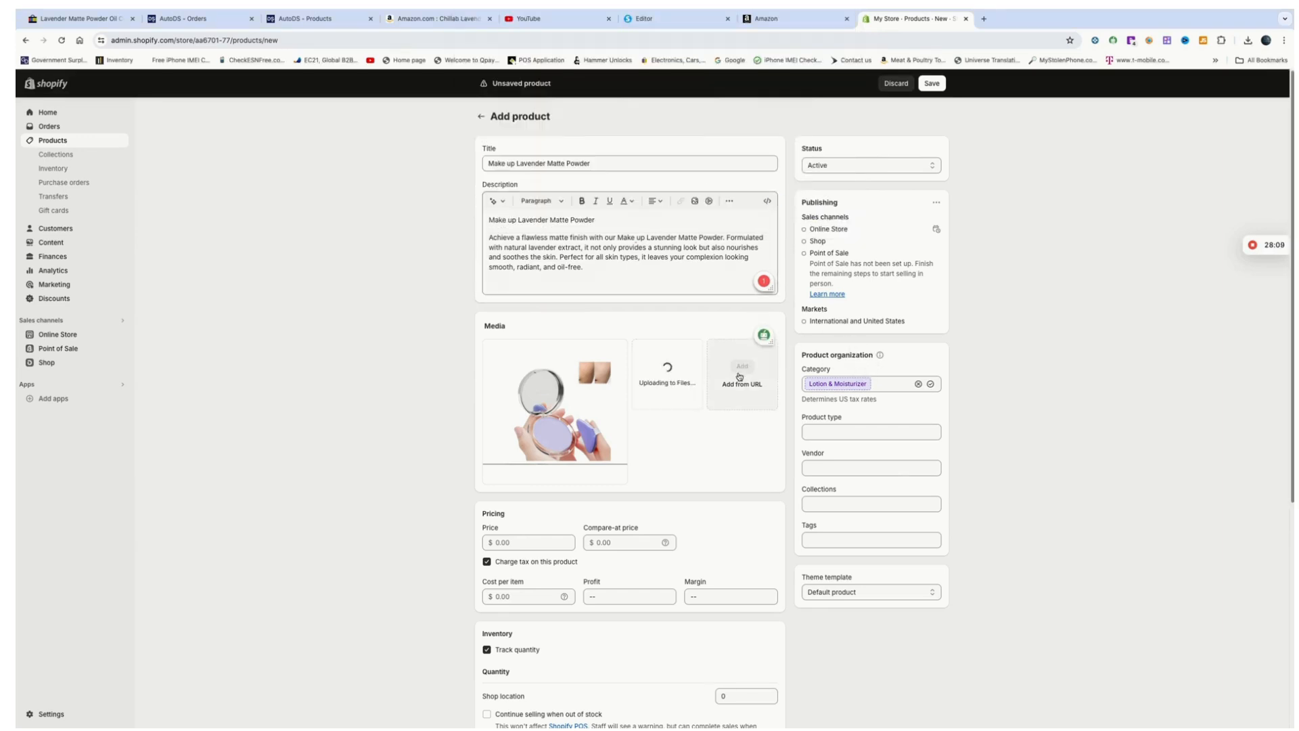
Add description-image-3.jpeg and description-image-5.jpeg from the description_images folder to the product media
{"action": "left_click", "coordinate": [740, 376]}
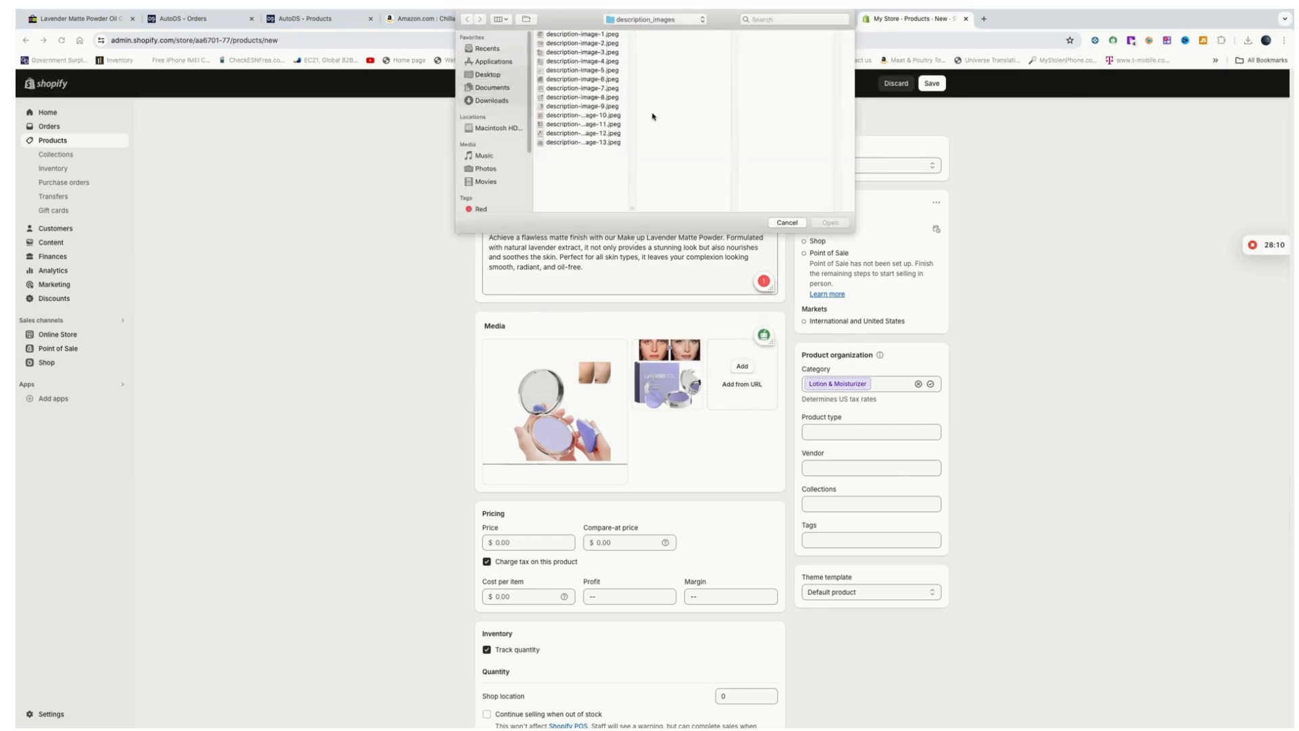
{"action": "left_click", "coordinate": [569, 52]}
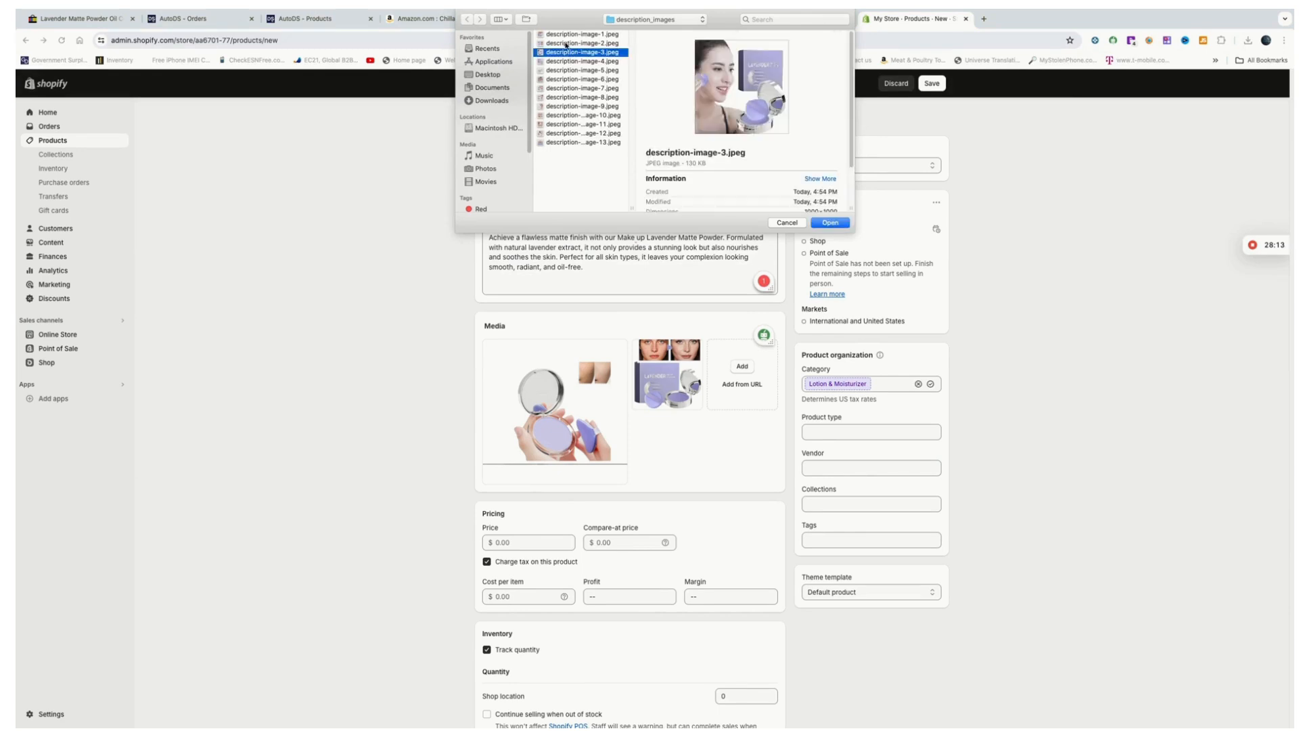
{"action": "left_click", "coordinate": [833, 223]}
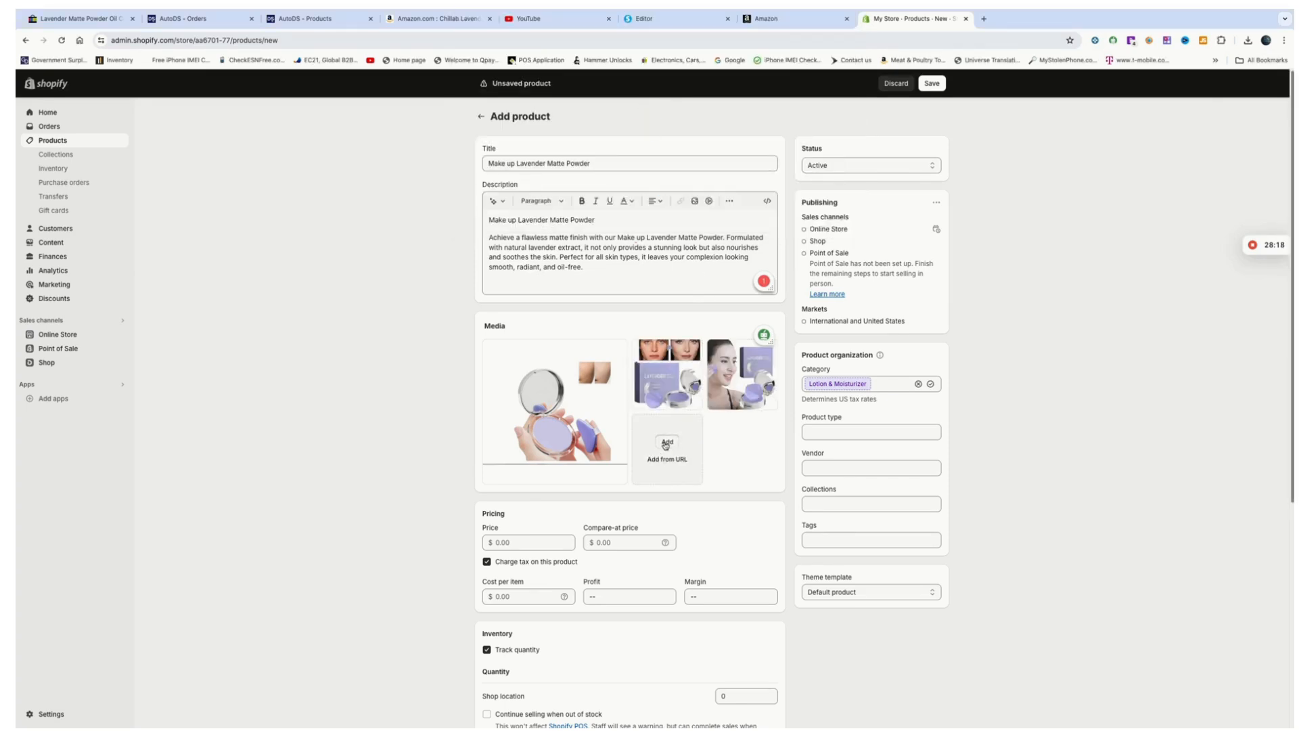
{"action": "left_click", "coordinate": [667, 443]}
{"action": "left_click", "coordinate": [569, 71]}
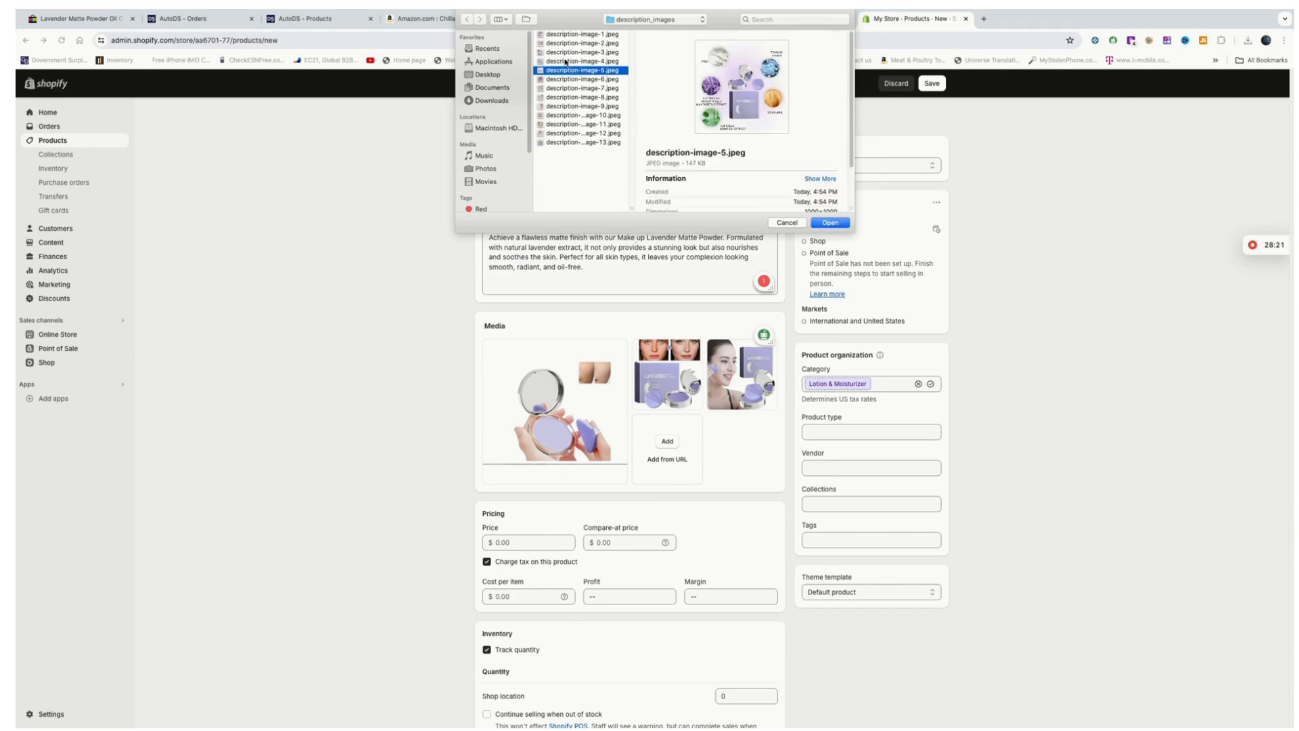
{"action": "left_click", "coordinate": [831, 223]}
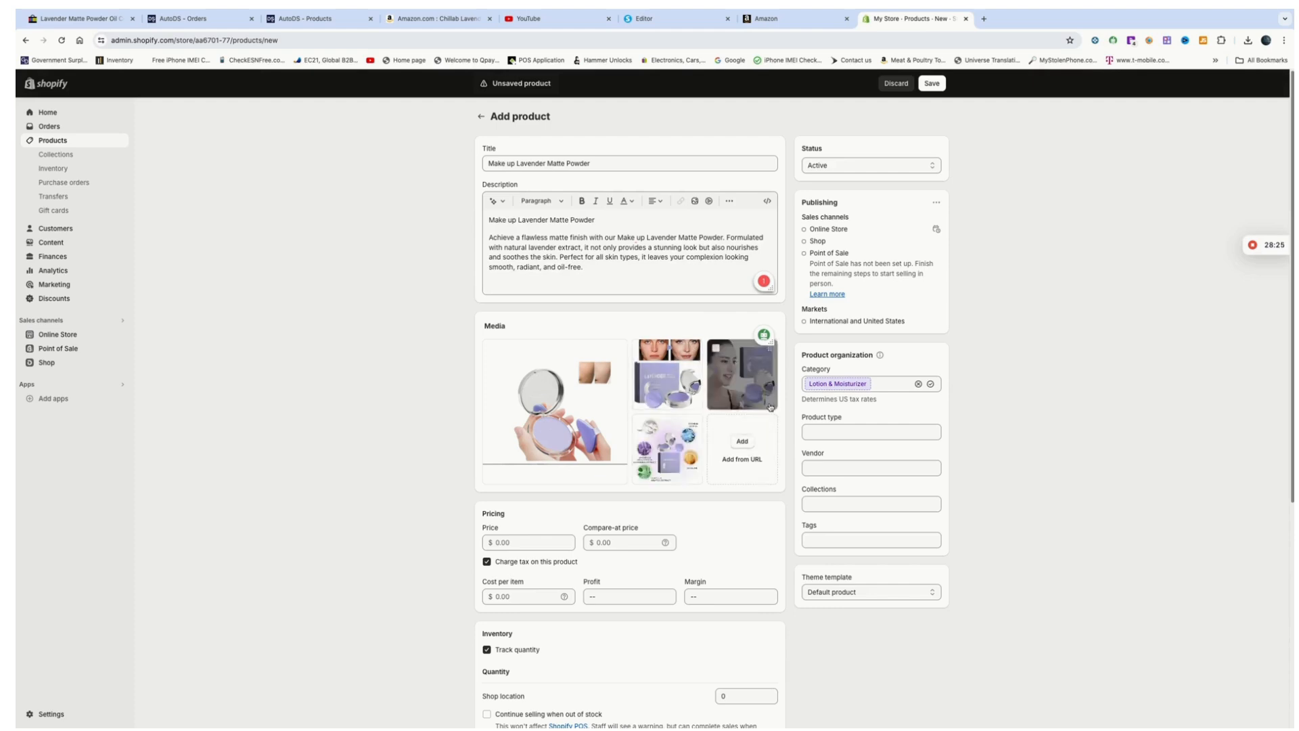
Add description-image-8.jpeg from the description_images folder as another product image
{"action": "left_click", "coordinate": [749, 445]}
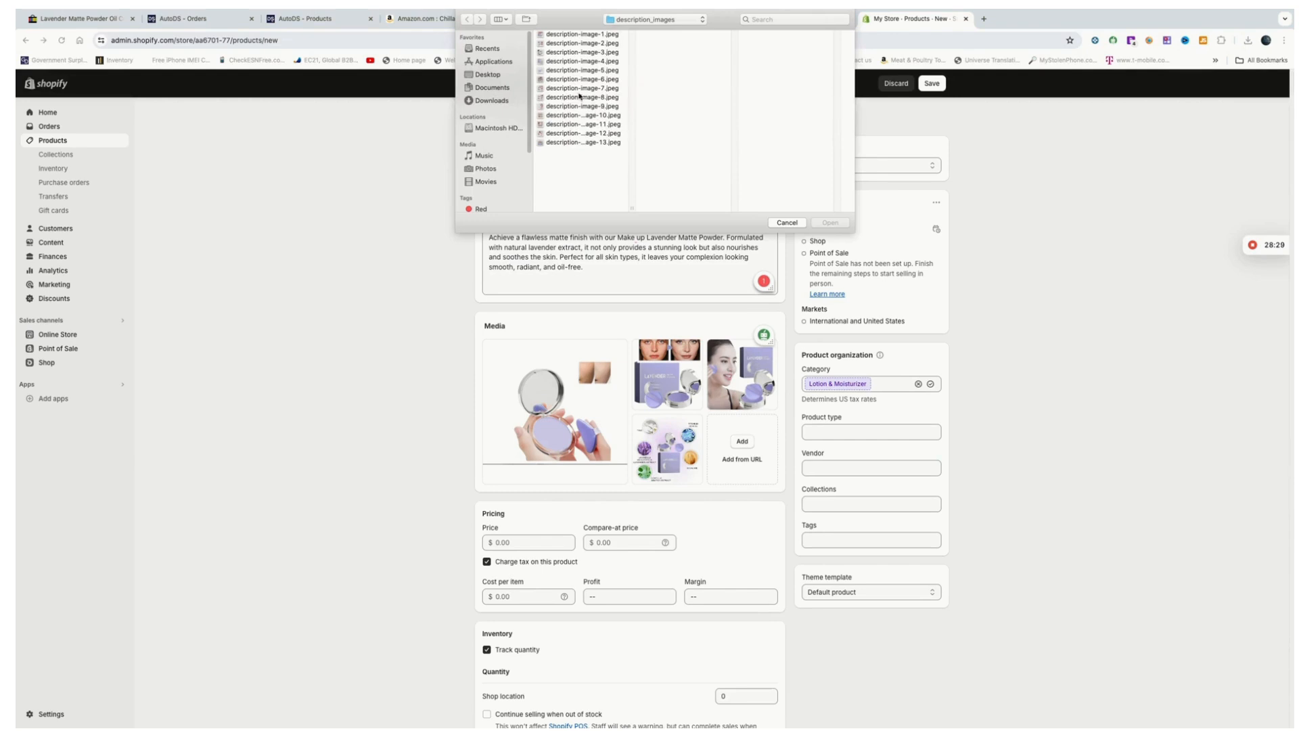
{"action": "left_click", "coordinate": [575, 105]}
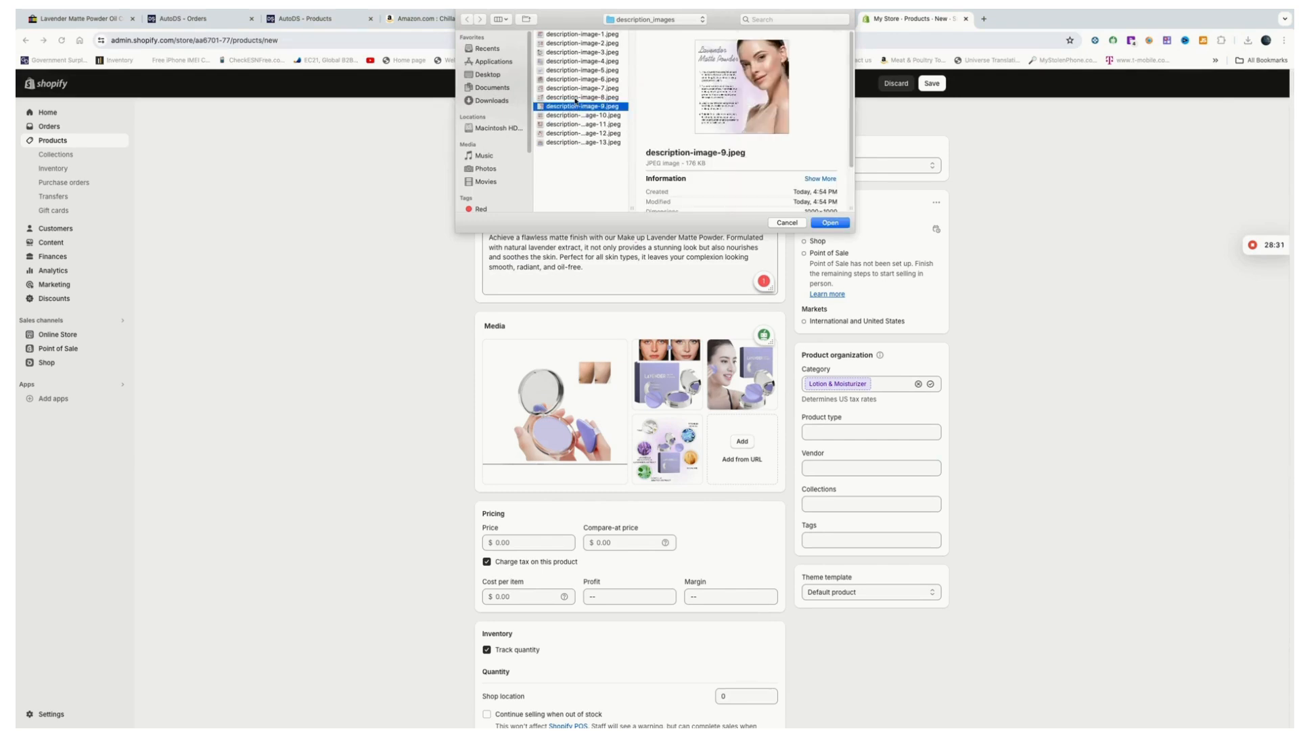
{"action": "left_click", "coordinate": [575, 98]}
{"action": "left_click", "coordinate": [827, 223]}
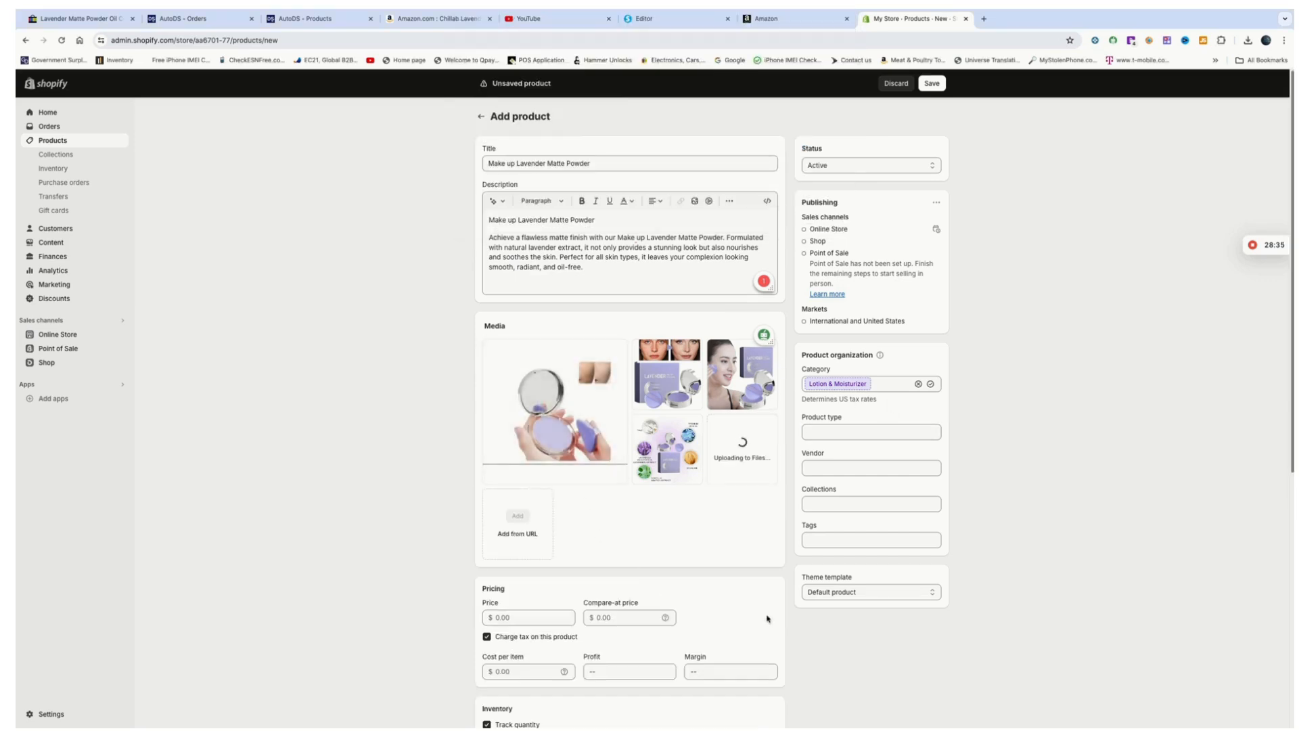
Set the product's price to $15.97 and its compare-at price to $23.79
{"action": "scroll", "coordinate": [592, 542], "scroll_direction": "down", "scroll_amount": 3}
{"action": "left_click", "coordinate": [523, 504]}
{"action": "type", "text": "15"}
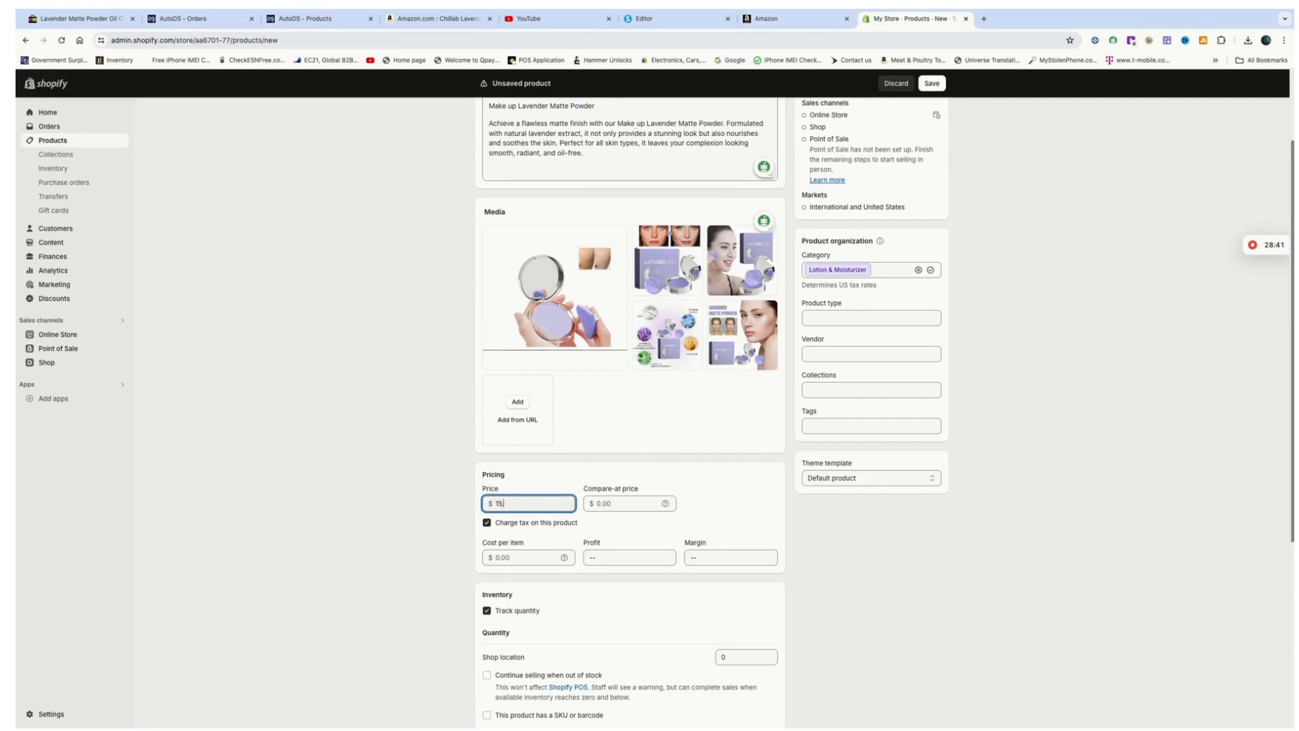
{"action": "type", "text": ".97"}
{"action": "left_click", "coordinate": [624, 504]}
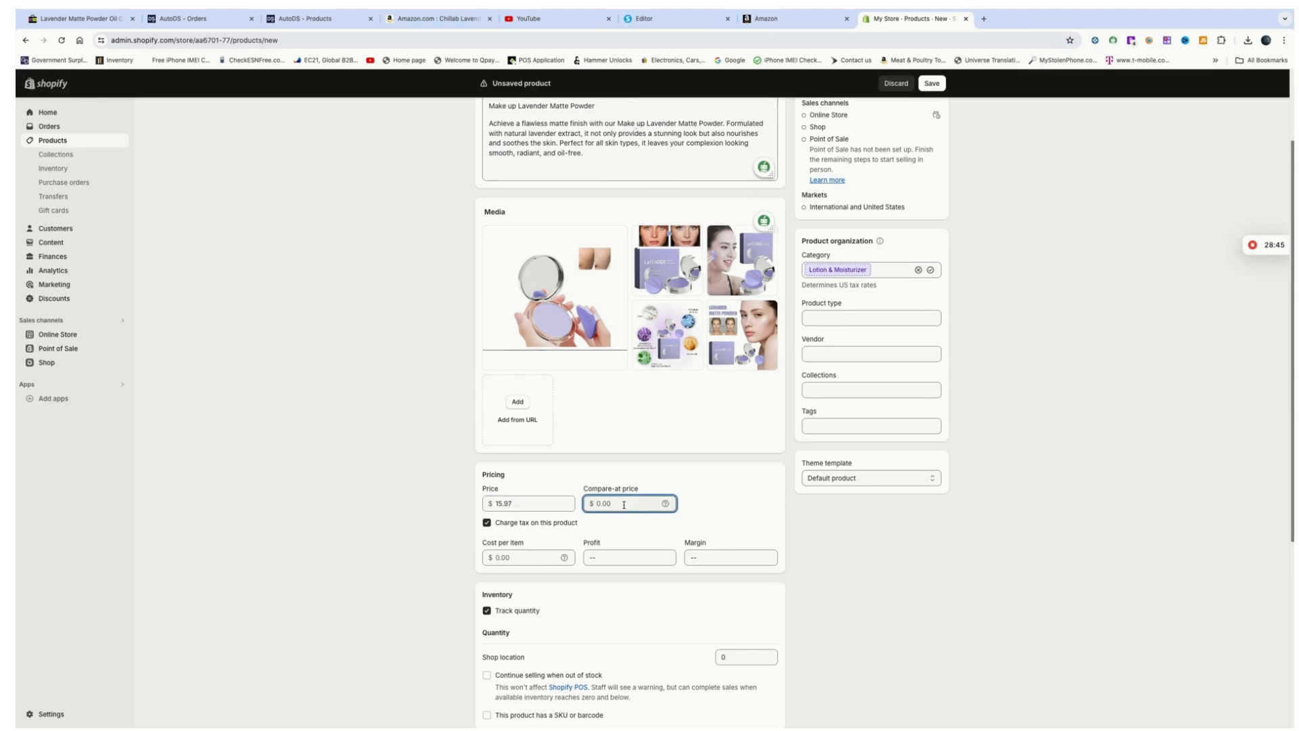
{"action": "type", "text": "23.79"}
Enter "mate powder" as the product type in the product organization details
{"action": "scroll", "coordinate": [611, 583], "scroll_direction": "down", "scroll_amount": 2}
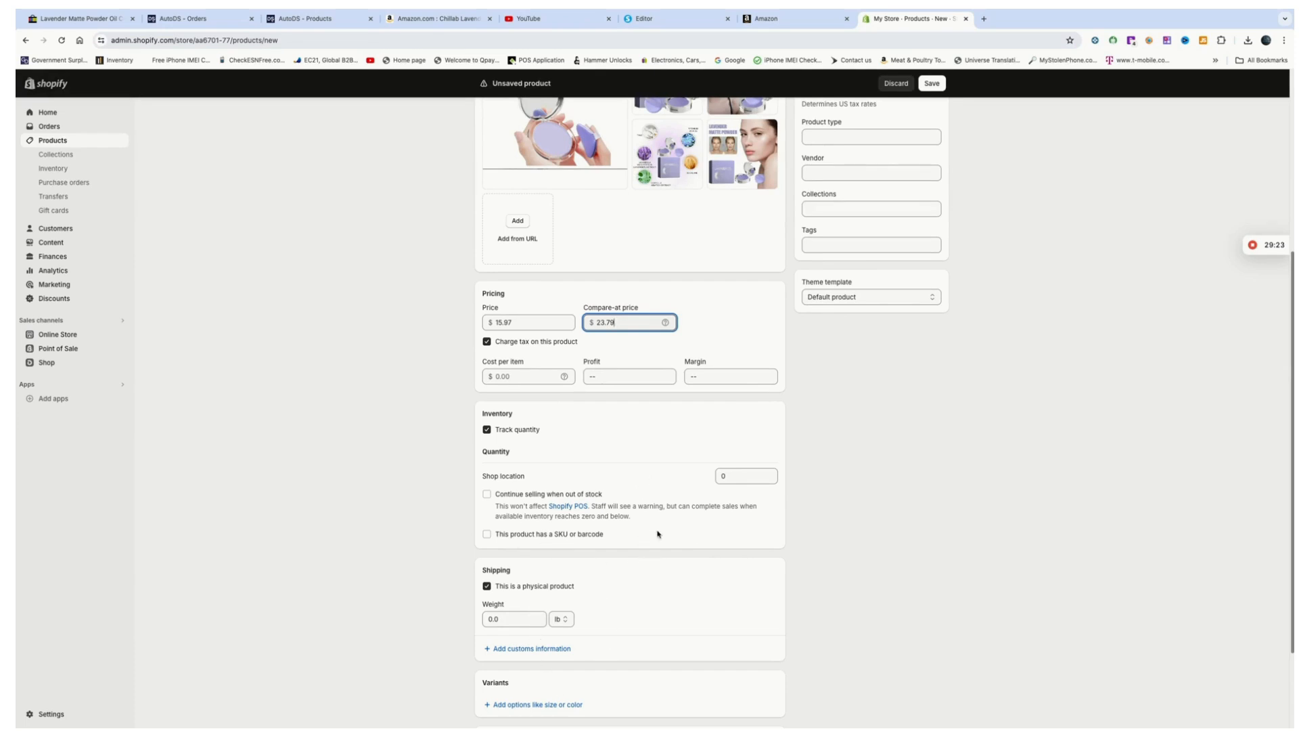
{"action": "scroll", "coordinate": [789, 362], "scroll_direction": "up", "scroll_amount": 5}
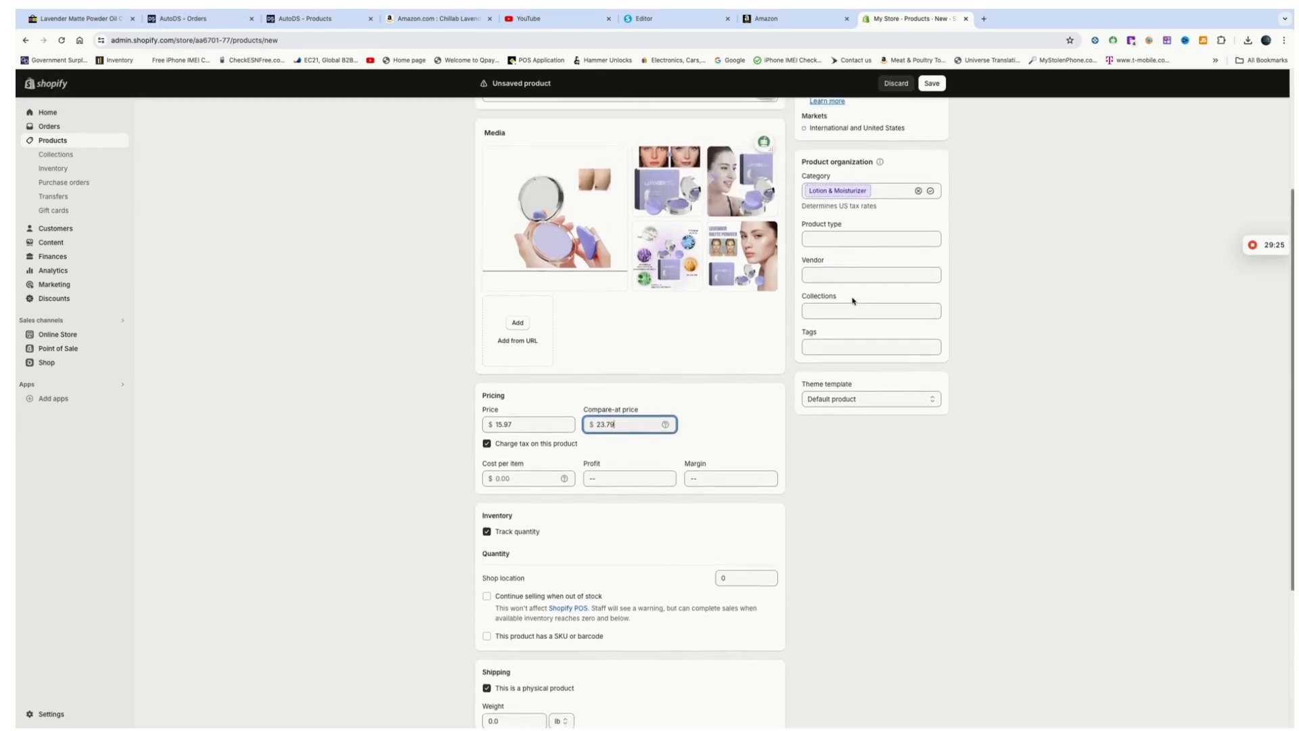
{"action": "scroll", "coordinate": [890, 212], "scroll_direction": "up", "scroll_amount": 1}
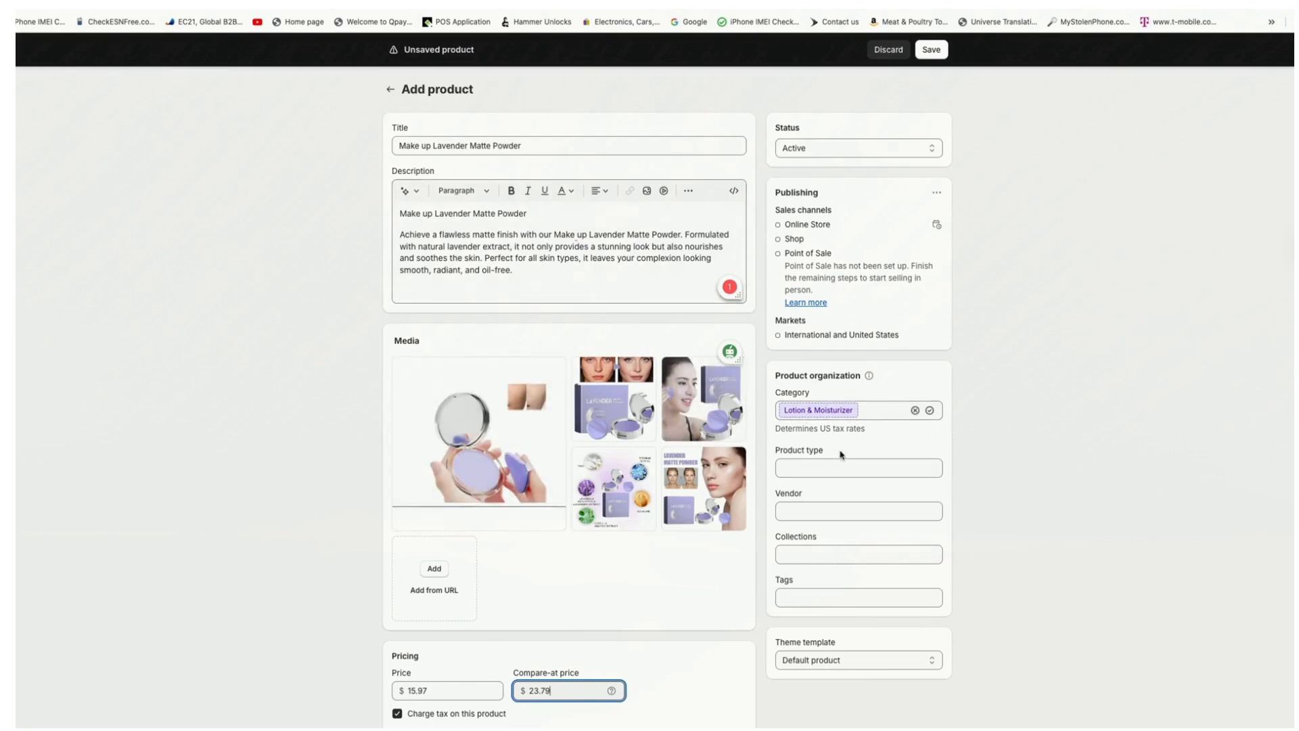
{"action": "left_click", "coordinate": [828, 469]}
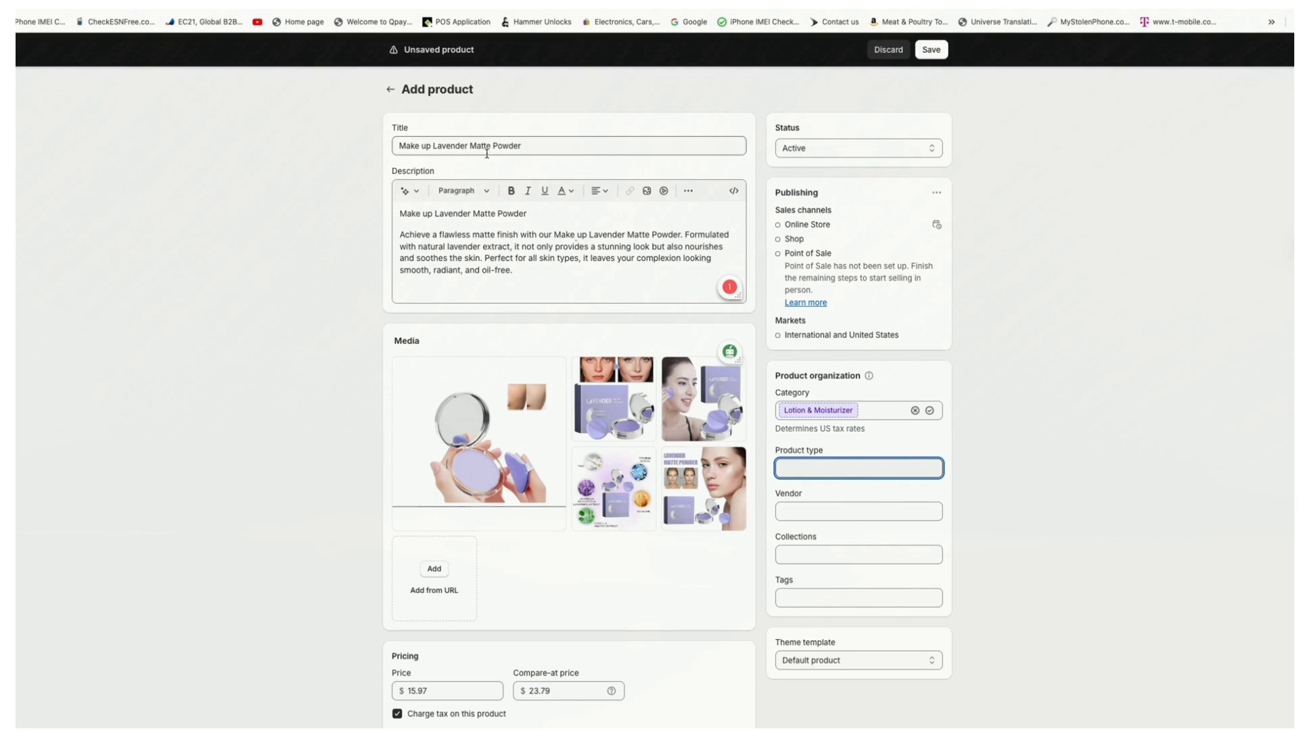
{"action": "type", "text": "mate powder"}
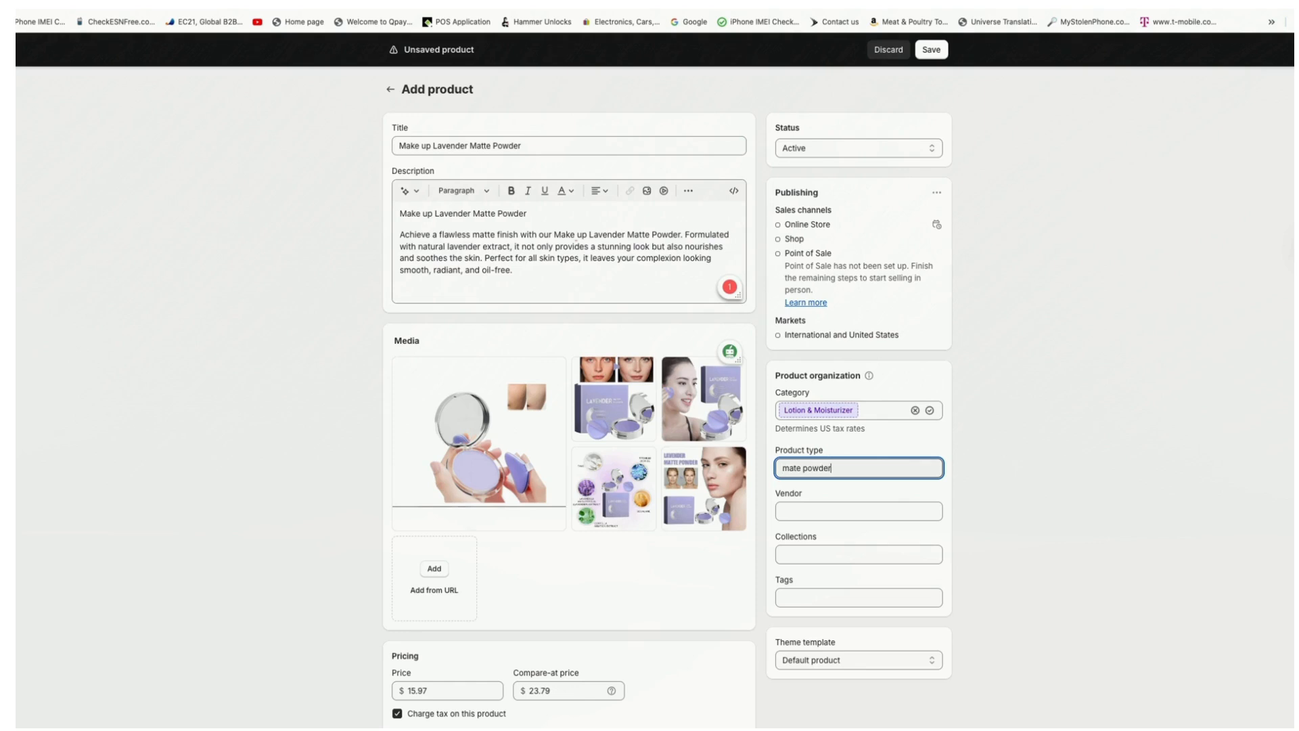
Copy the Lavender Matte Powder listing's URL from the Amazon page and paste it as the product's vendor
{"action": "left_click", "coordinate": [846, 508]}
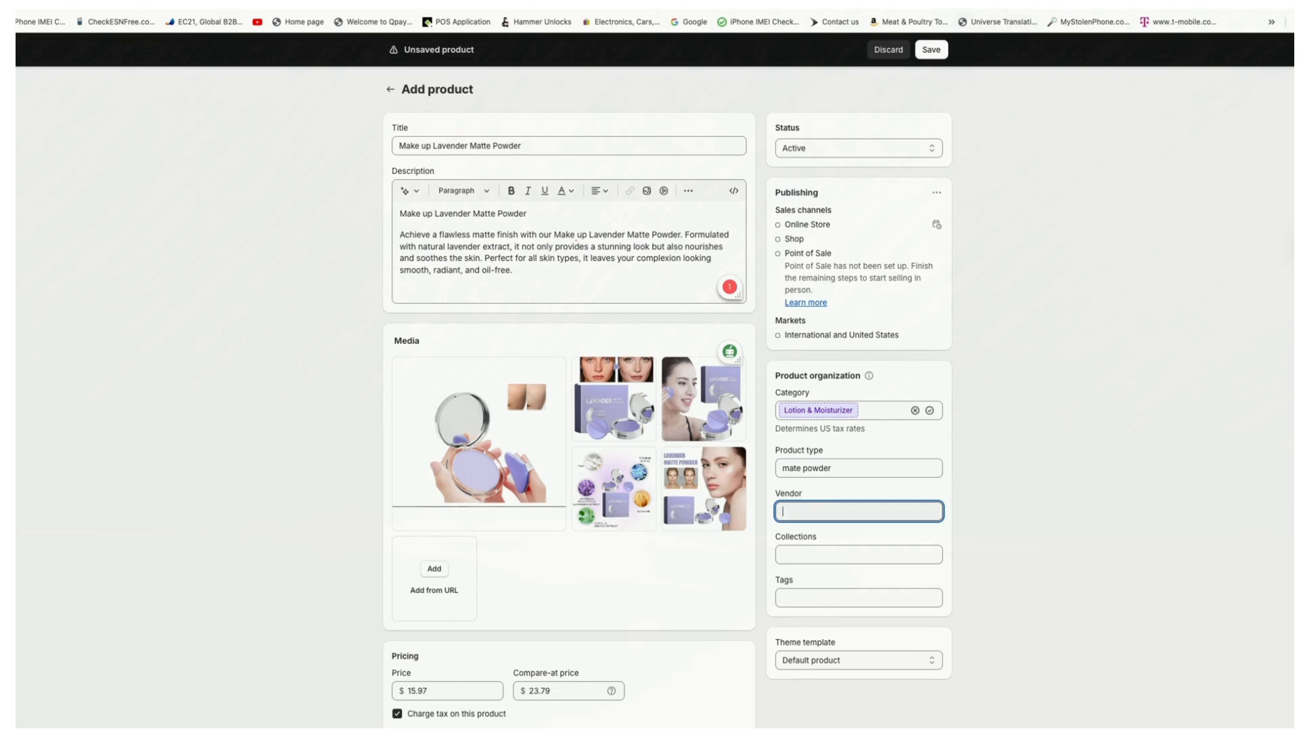
{"action": "key", "text": "ctrl+Tab"}
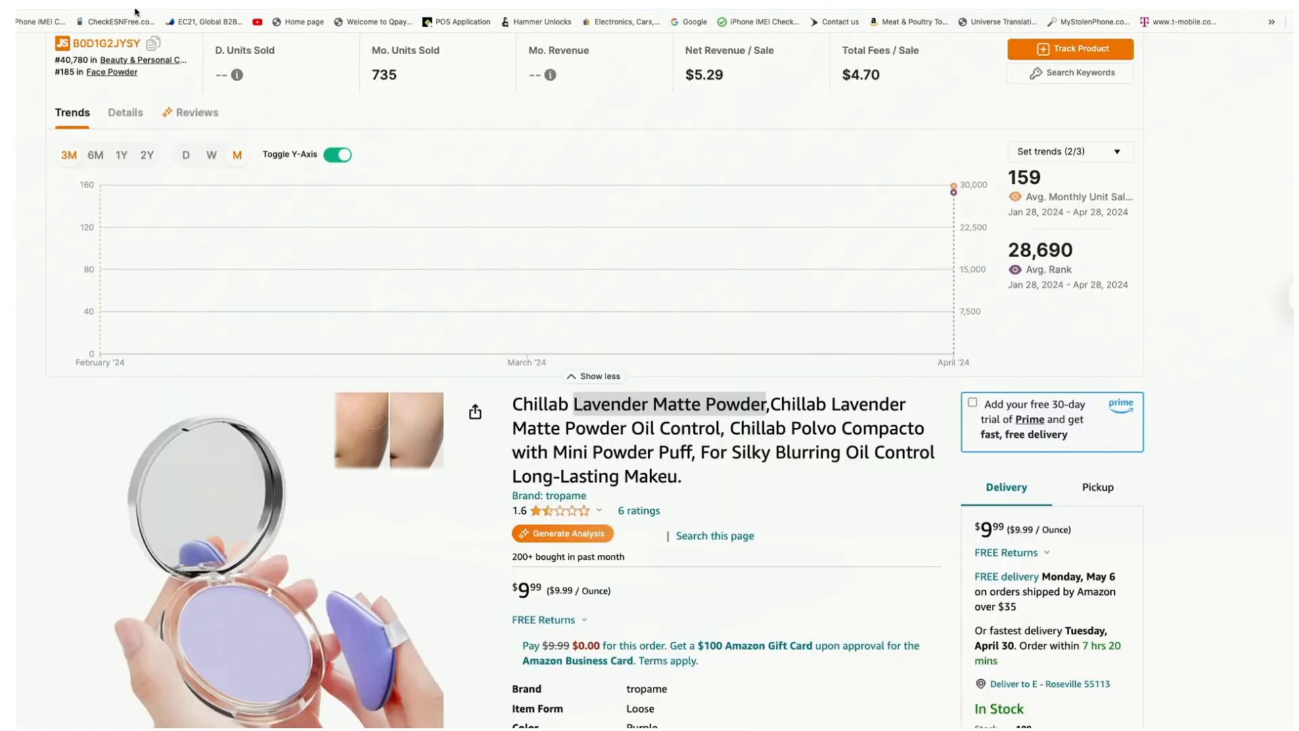
{"action": "right_click", "coordinate": [85, 6]}
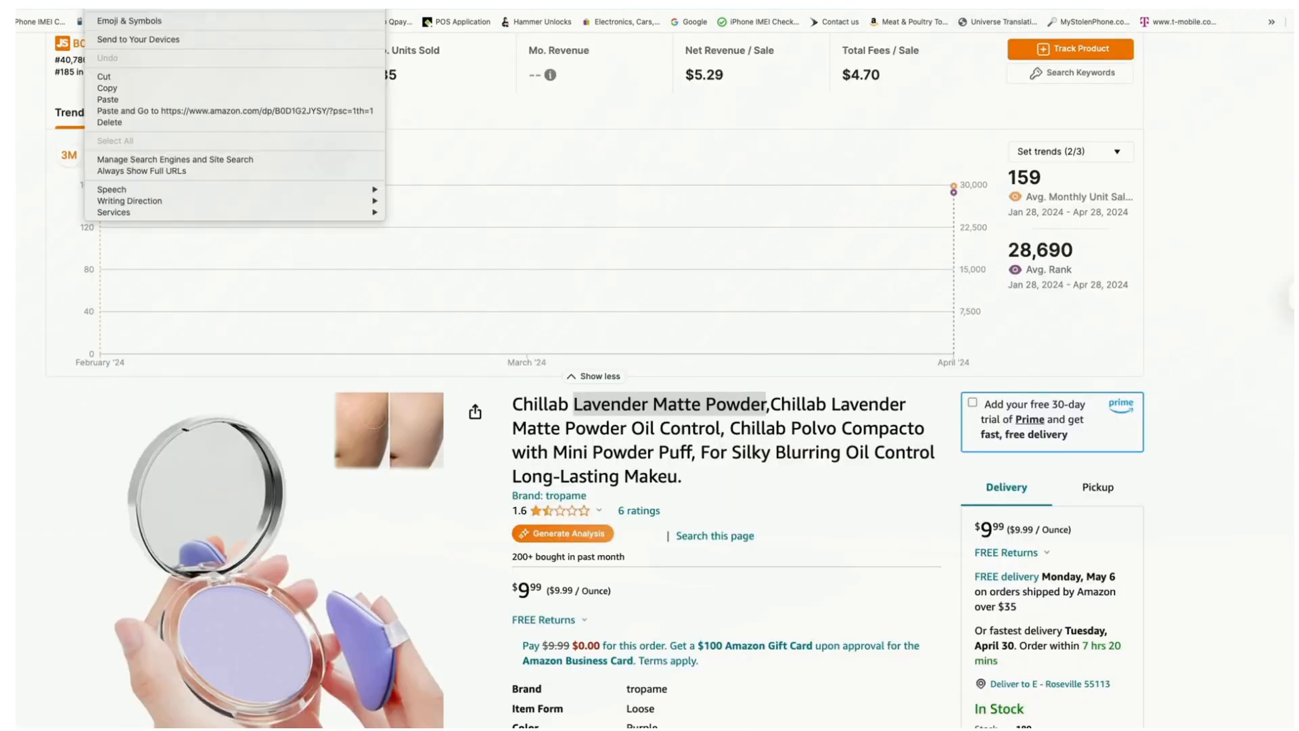
{"action": "left_click", "coordinate": [107, 88]}
{"action": "key", "text": "ctrl+shift+Tab"}
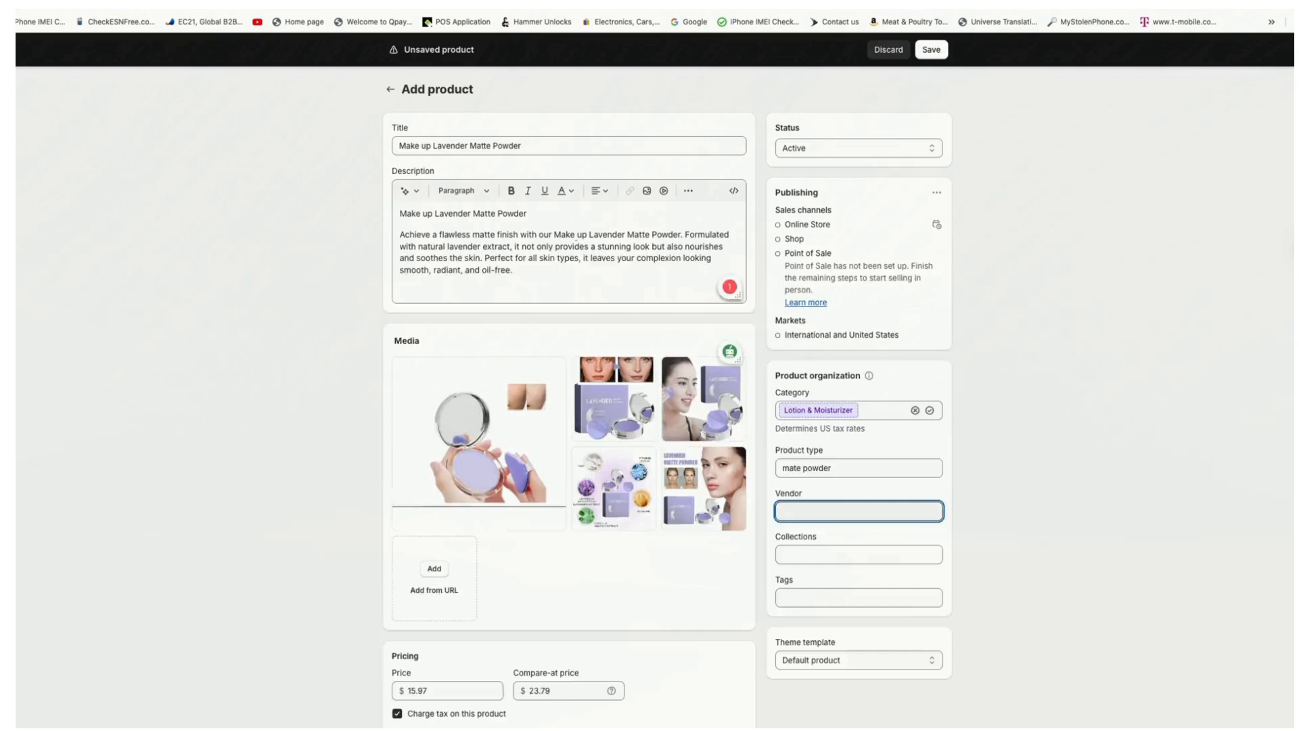
{"action": "right_click", "coordinate": [790, 513]}
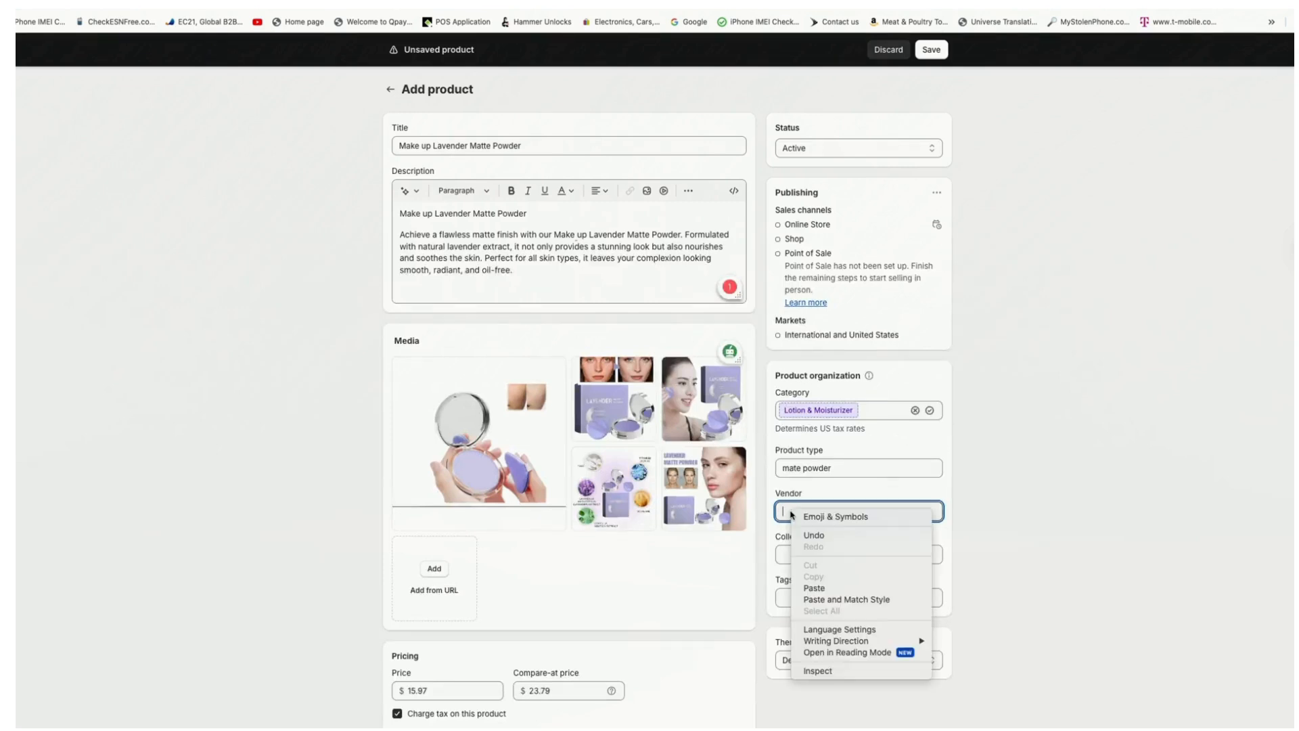
{"action": "left_click", "coordinate": [811, 589]}
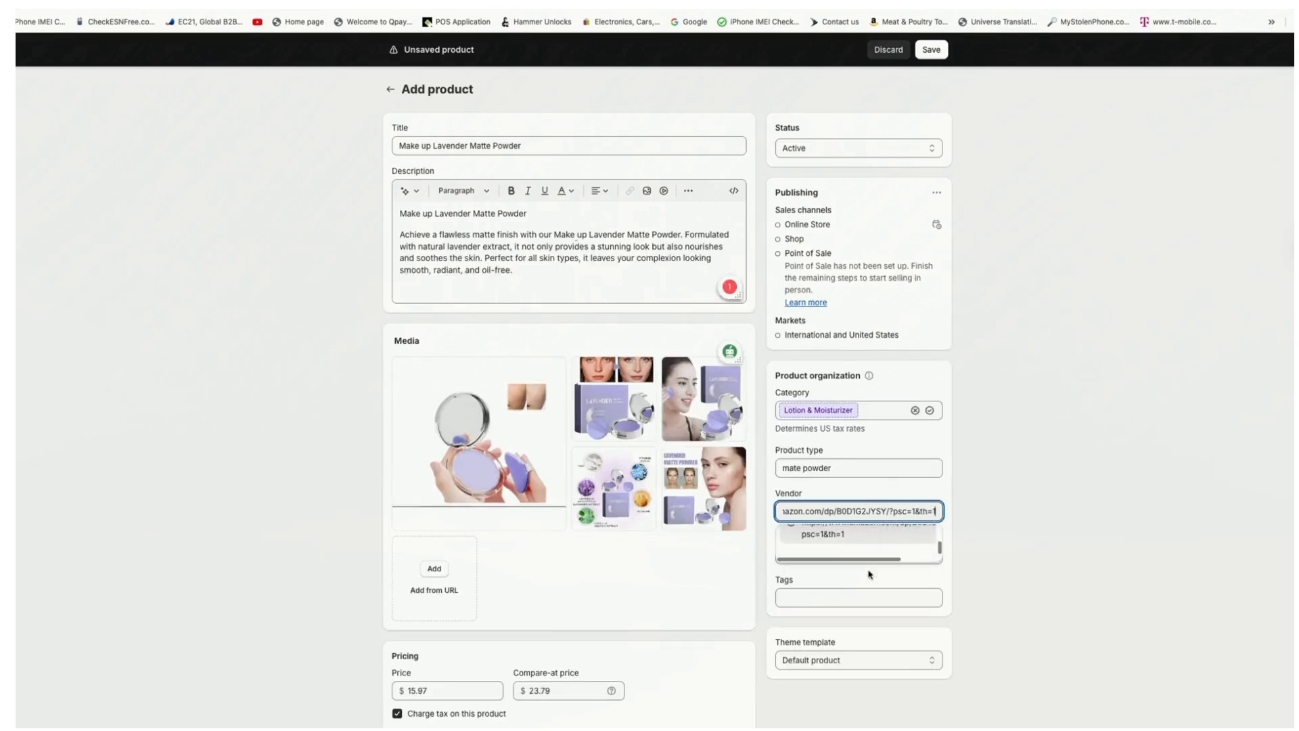
{"action": "left_click", "coordinate": [886, 580]}
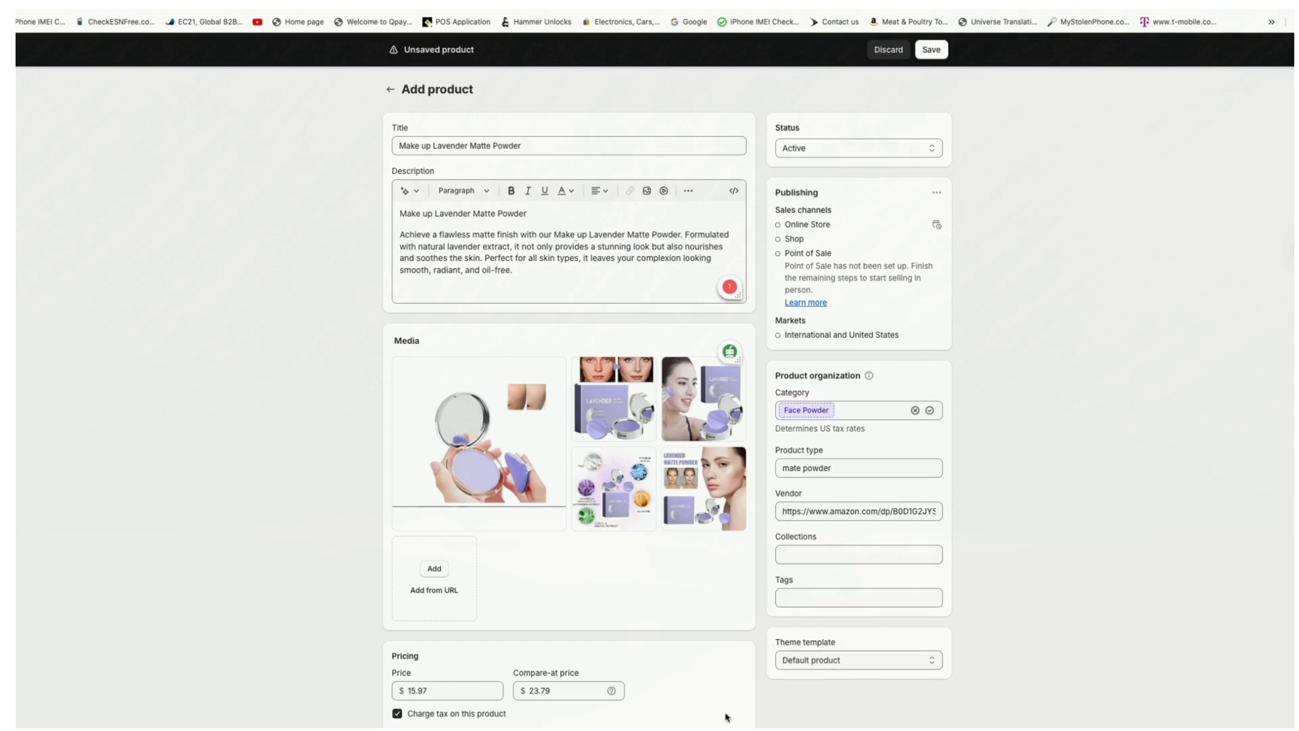
Edit the search engine listing so its page title reads "Make up Lavender Matte Powder, face make up"
{"action": "scroll", "coordinate": [691, 690], "scroll_direction": "down", "scroll_amount": 5}
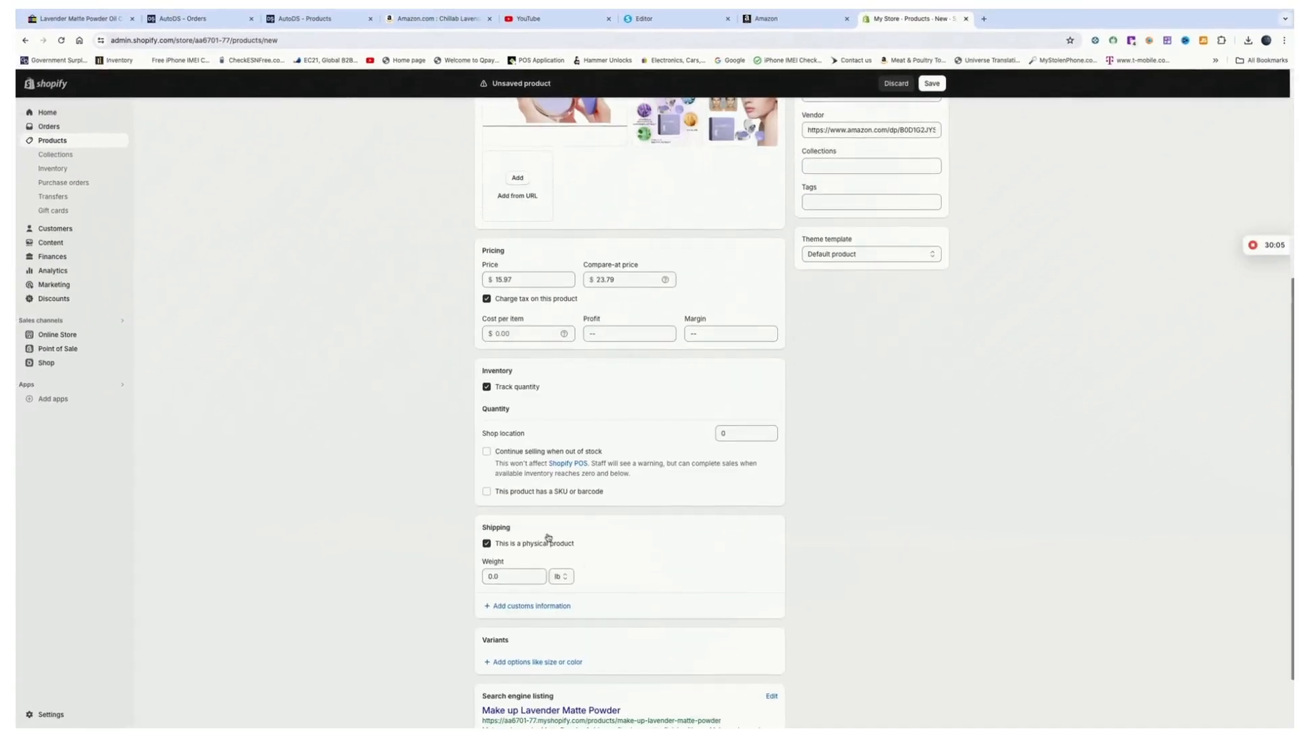
{"action": "scroll", "coordinate": [597, 560], "scroll_direction": "down", "scroll_amount": 2}
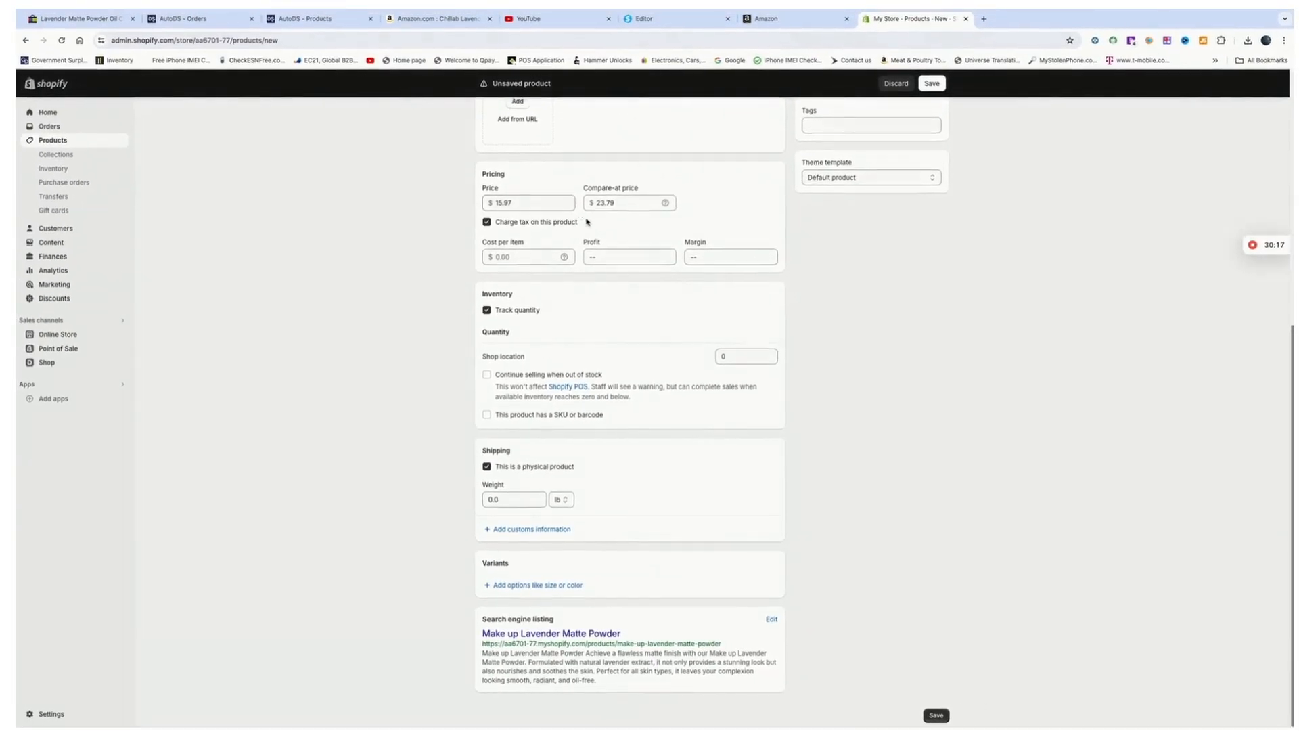
{"action": "scroll", "coordinate": [585, 220], "scroll_direction": "up", "scroll_amount": 6}
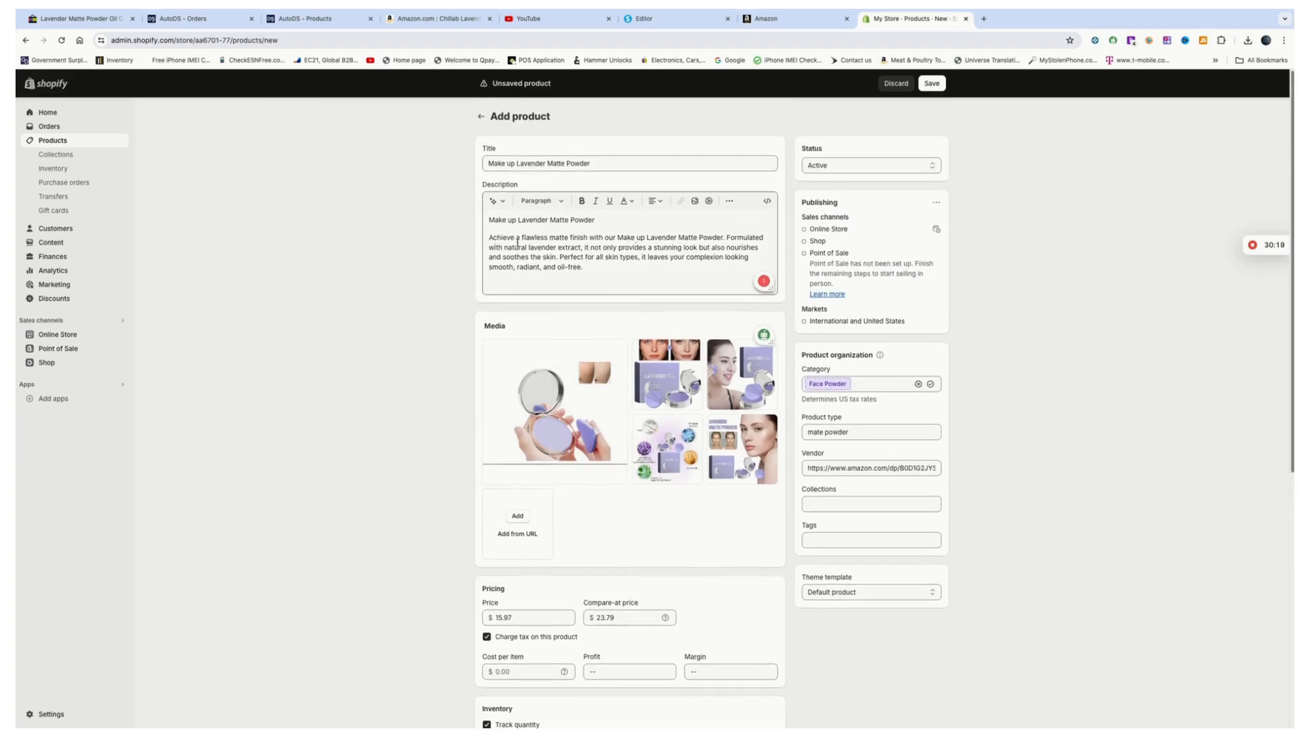
{"action": "scroll", "coordinate": [569, 712], "scroll_direction": "down", "scroll_amount": 6}
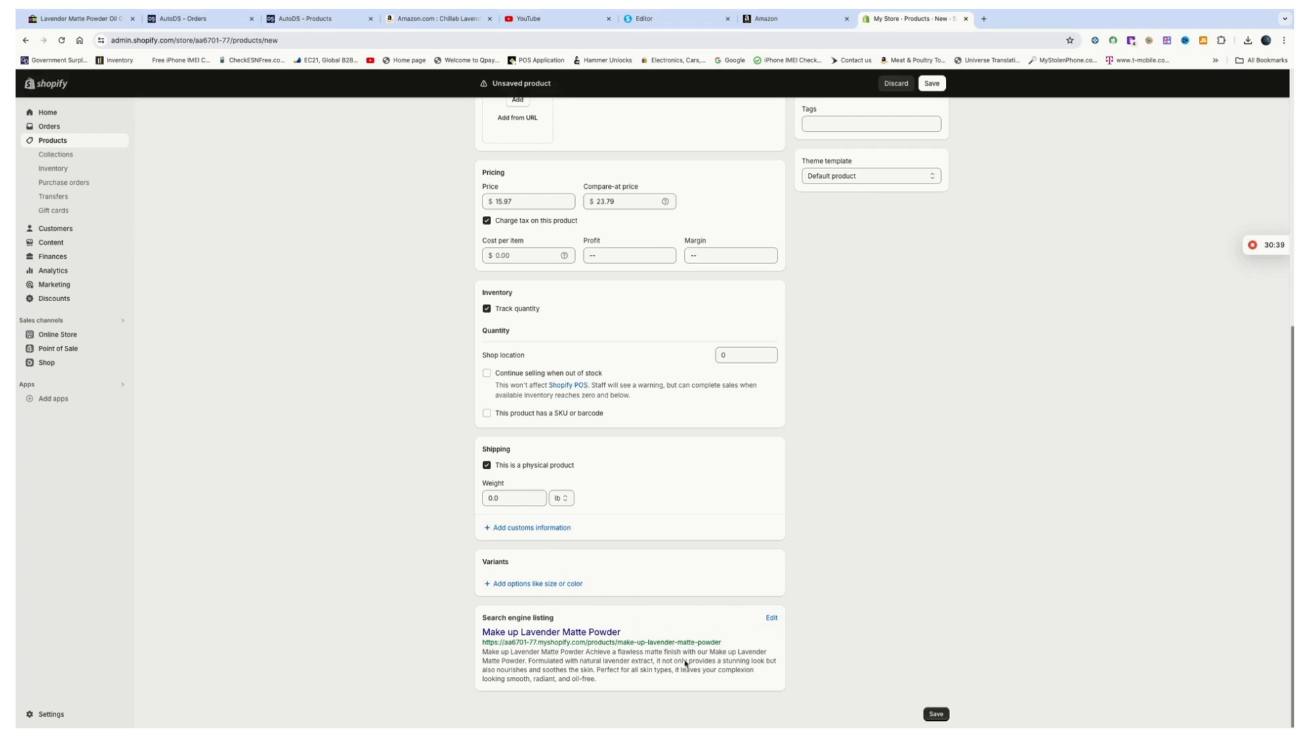
{"action": "left_click", "coordinate": [771, 617]}
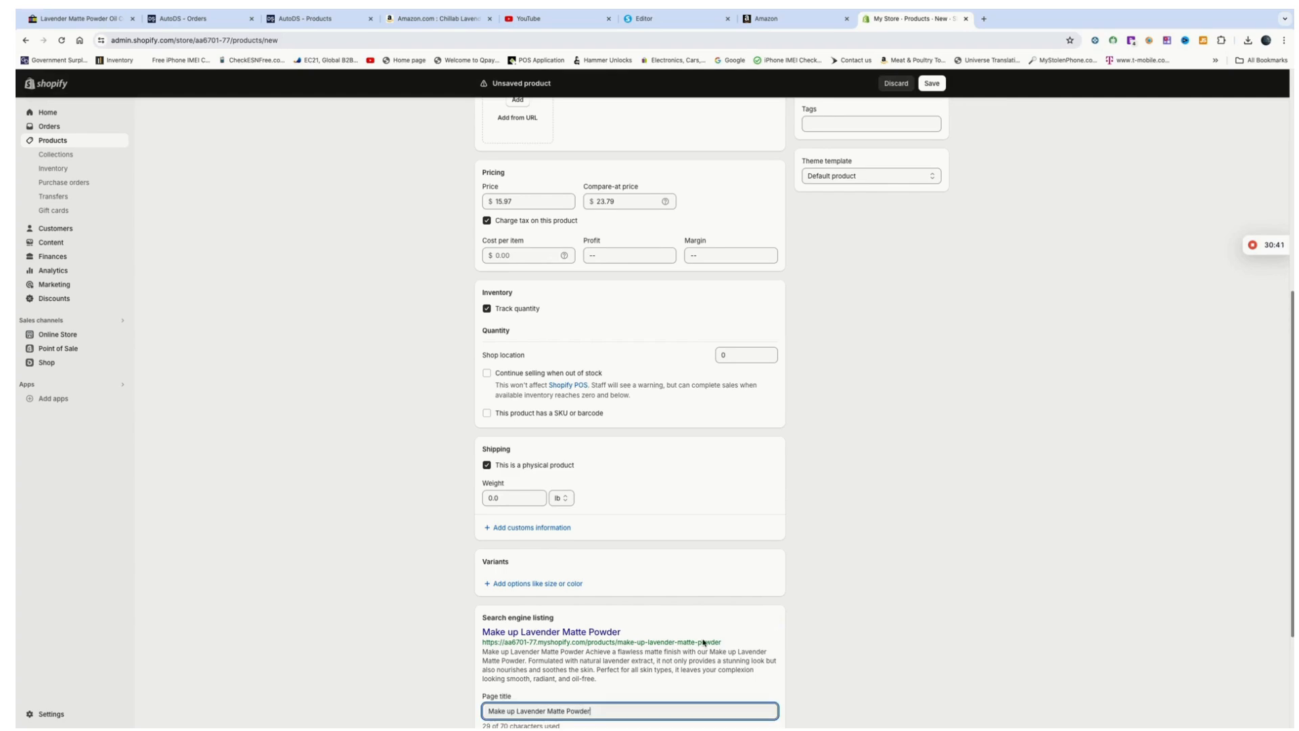
{"action": "scroll", "coordinate": [825, 610], "scroll_direction": "down", "scroll_amount": 5}
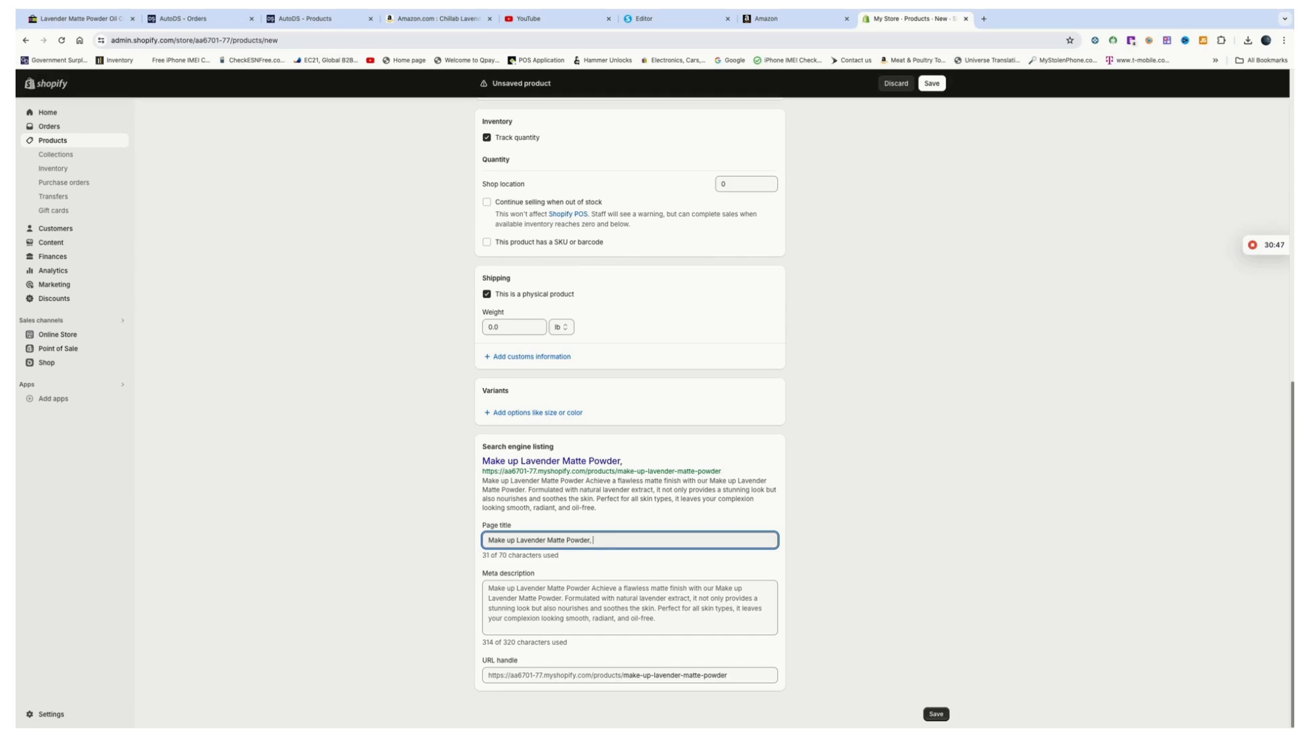
{"action": "type", "text": "face make up"}
Save the new Make up Lavender Matte Powder product
{"action": "scroll", "coordinate": [876, 235], "scroll_direction": "up", "scroll_amount": 5}
{"action": "scroll", "coordinate": [865, 139], "scroll_direction": "down", "scroll_amount": 1}
{"action": "scroll", "coordinate": [947, 251], "scroll_direction": "up", "scroll_amount": 5}
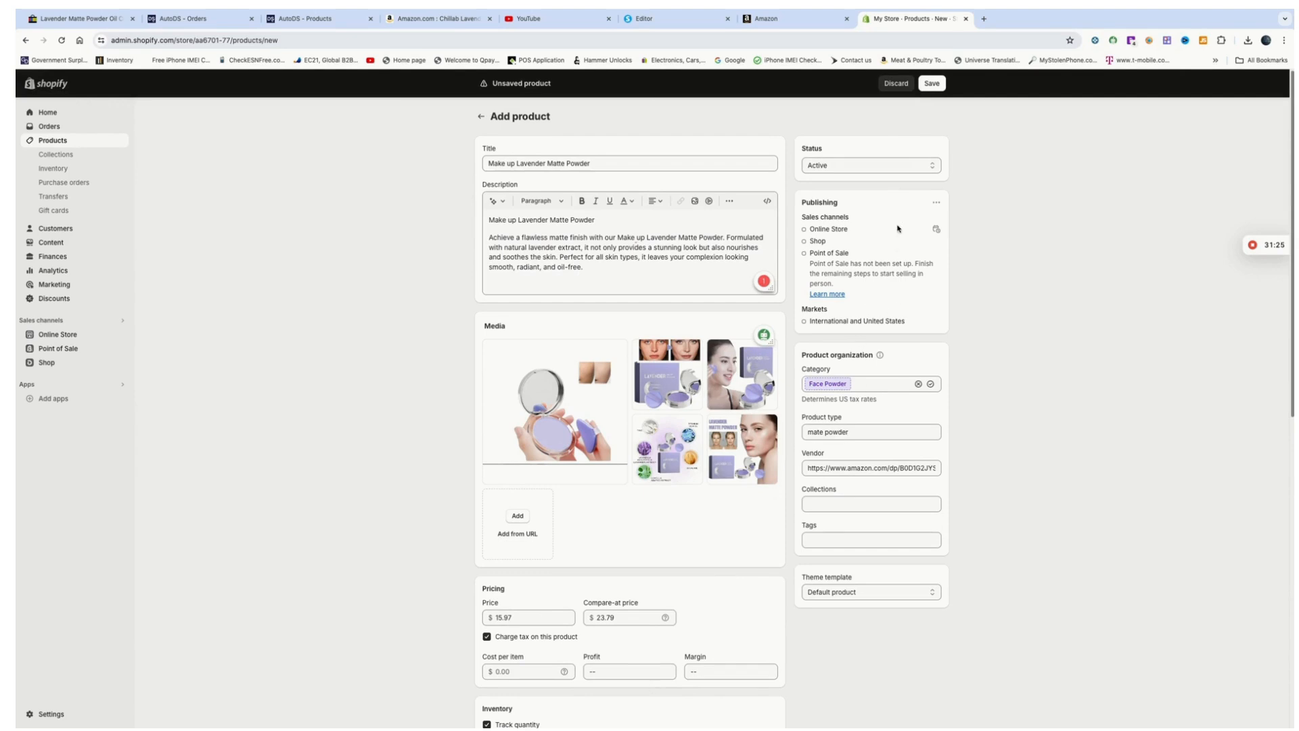
{"action": "left_click", "coordinate": [932, 85]}
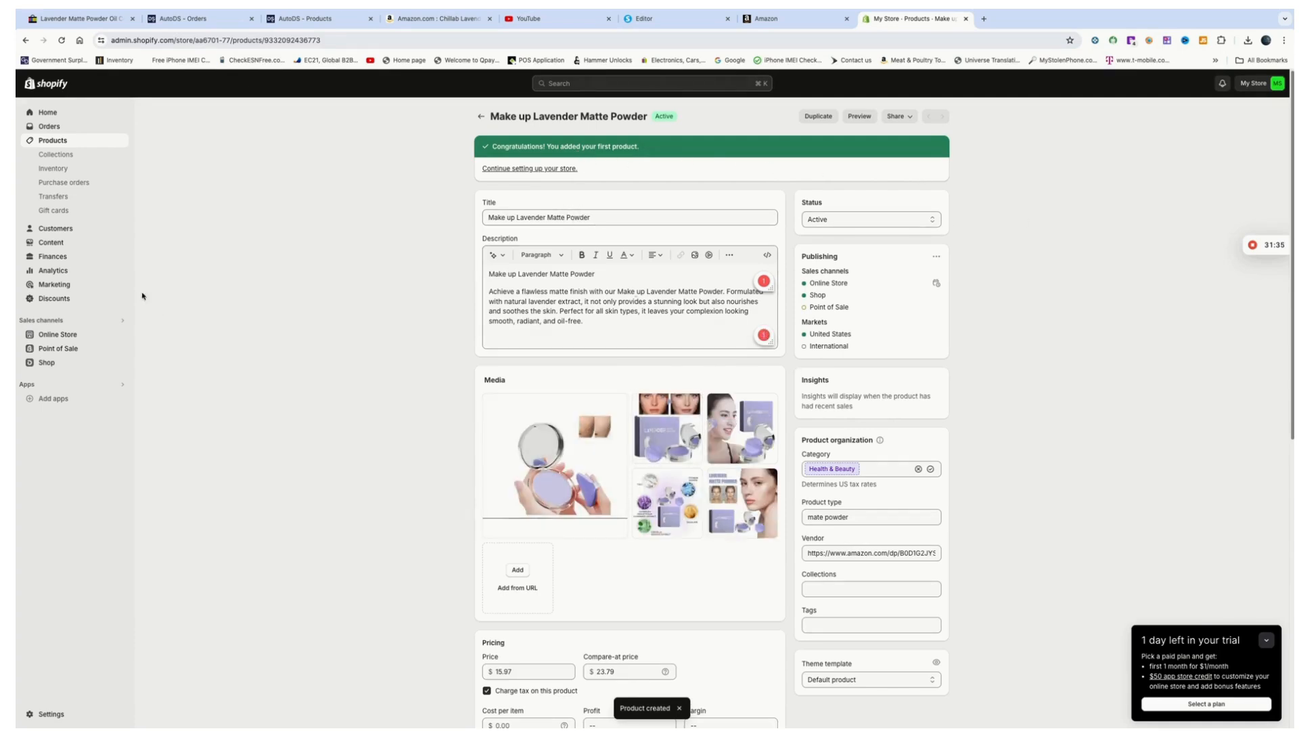
Start another new product from the product list and enter "blue" as the beginning of its title
{"action": "scroll", "coordinate": [890, 652], "scroll_direction": "down", "scroll_amount": 7}
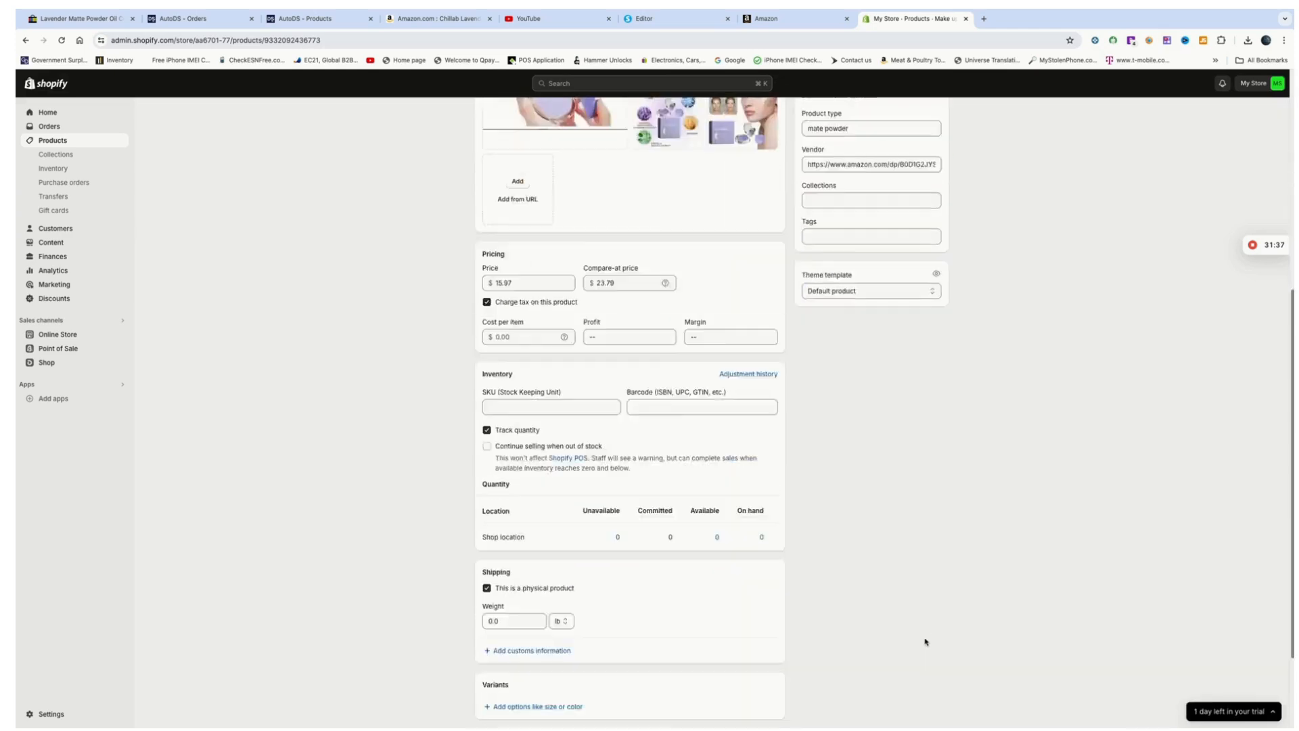
{"action": "scroll", "coordinate": [805, 651], "scroll_direction": "down", "scroll_amount": 1}
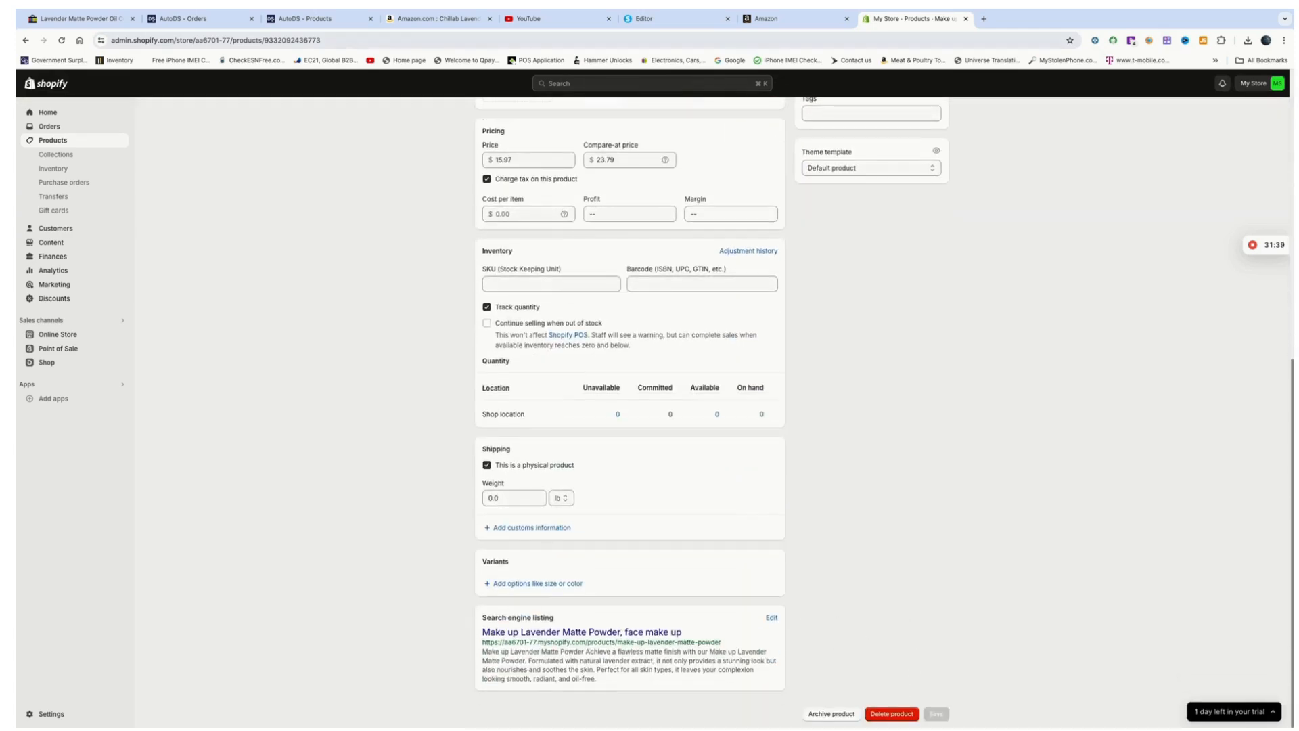
{"action": "scroll", "coordinate": [907, 481], "scroll_direction": "up", "scroll_amount": 8}
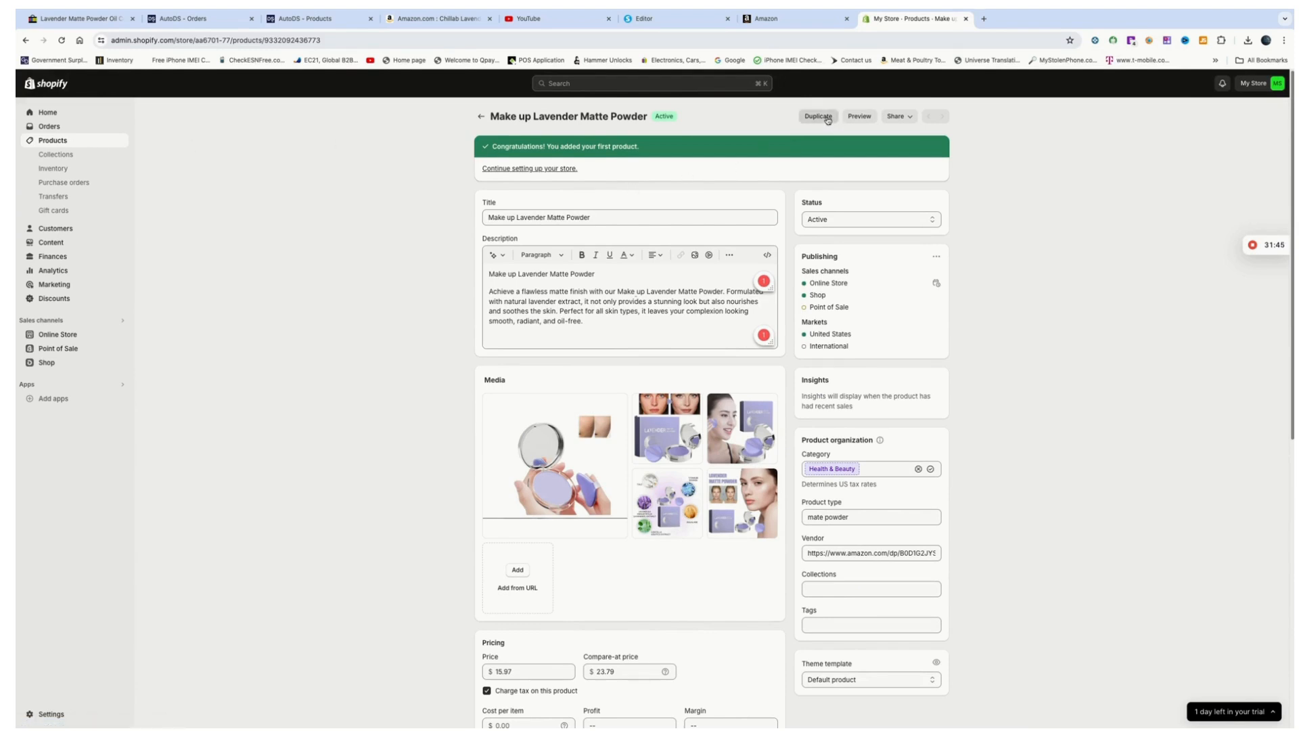
{"action": "left_click", "coordinate": [72, 145]}
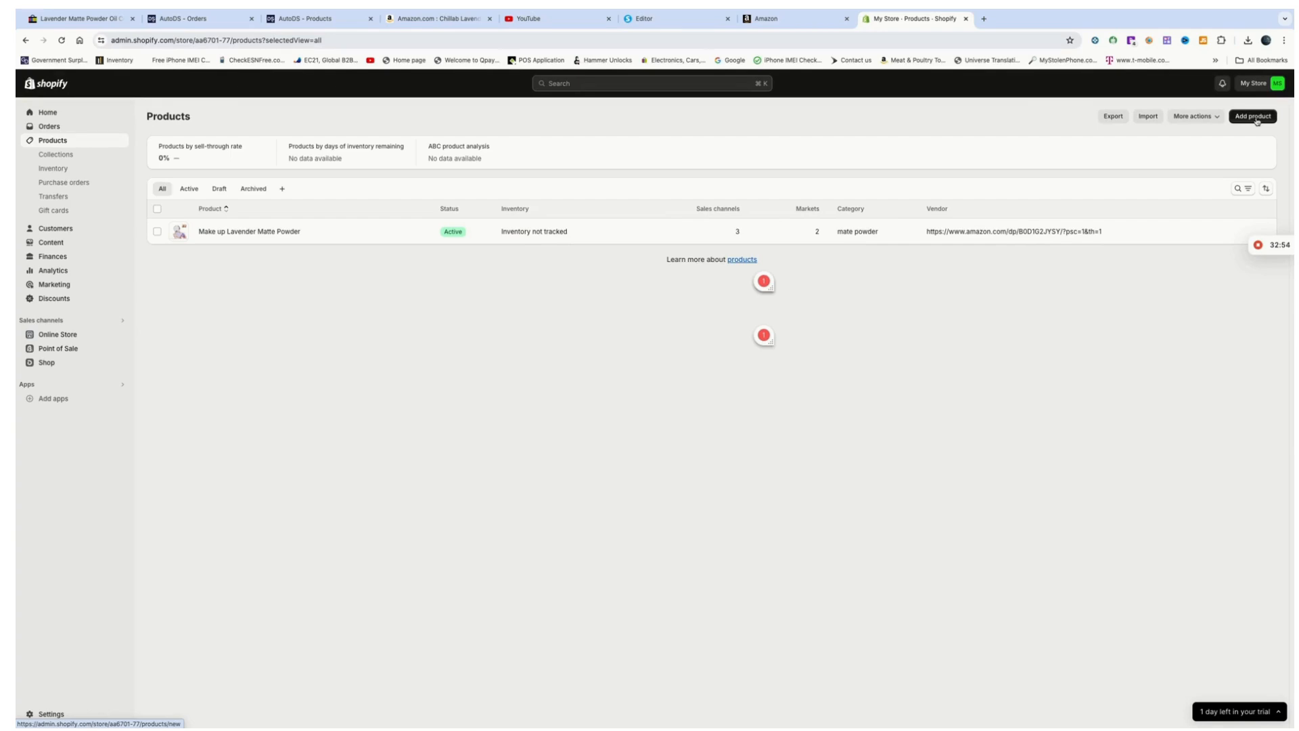
{"action": "left_click", "coordinate": [1253, 117]}
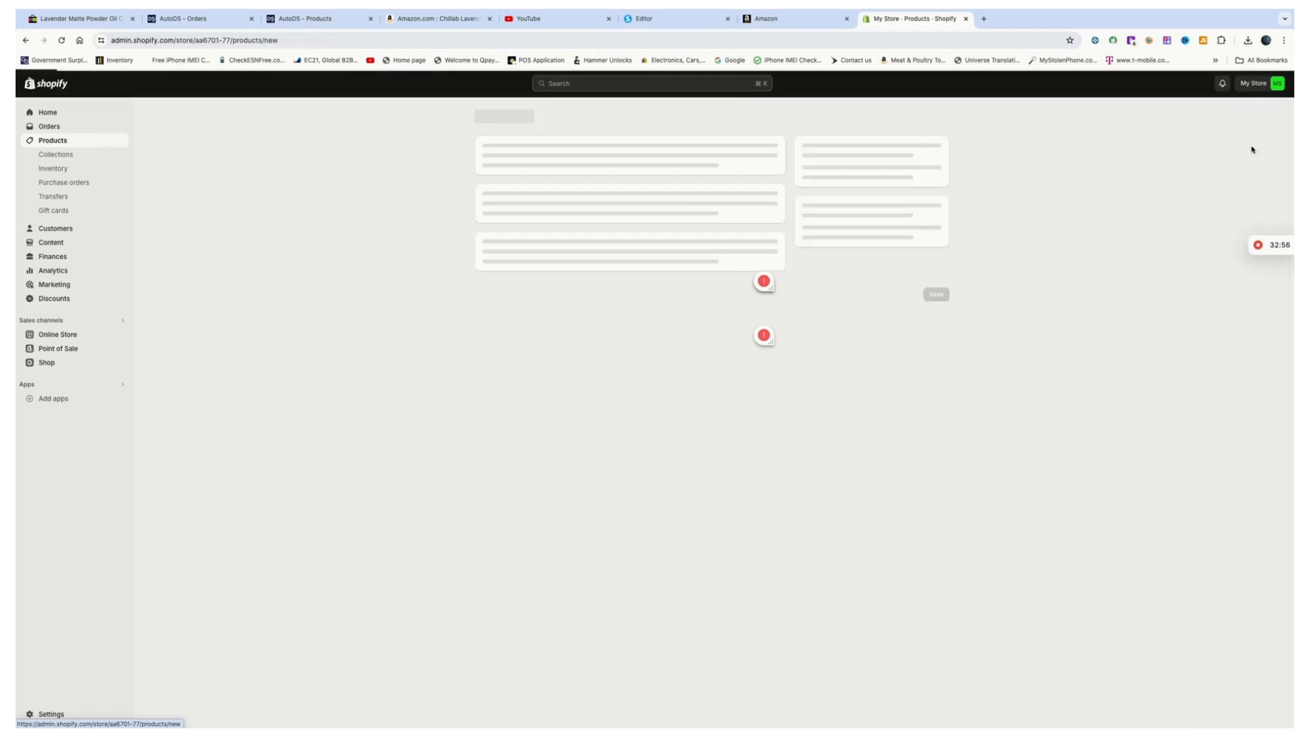
{"action": "left_click", "coordinate": [571, 164]}
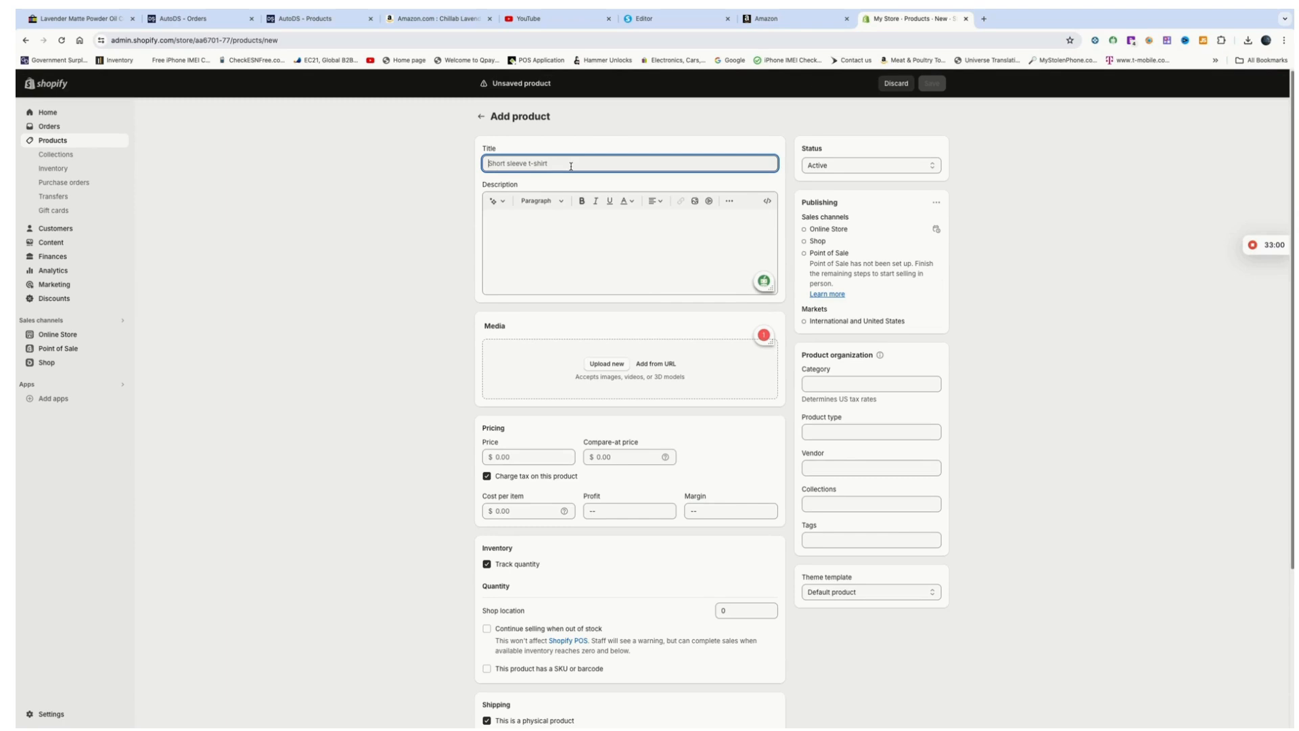
{"action": "type", "text": "blue"}
{"action": "right_click", "coordinate": [507, 163]}
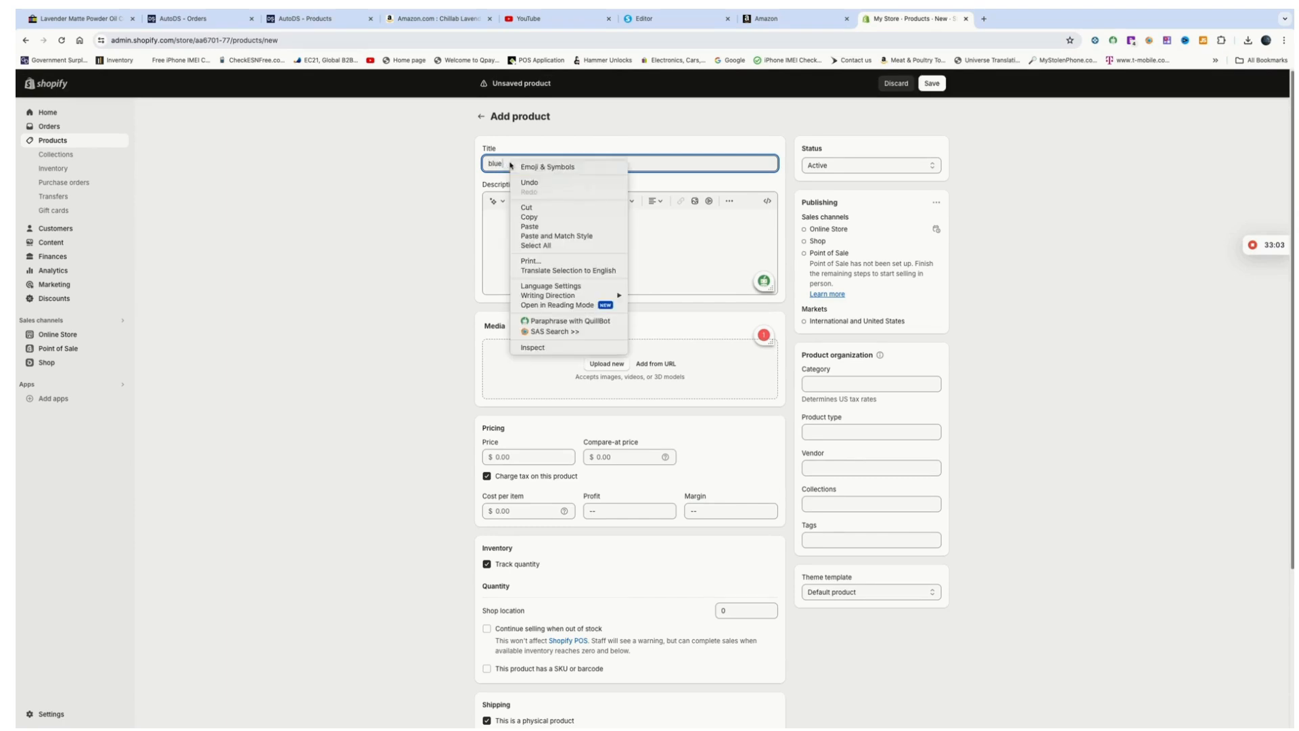
{"action": "left_click", "coordinate": [550, 227]}
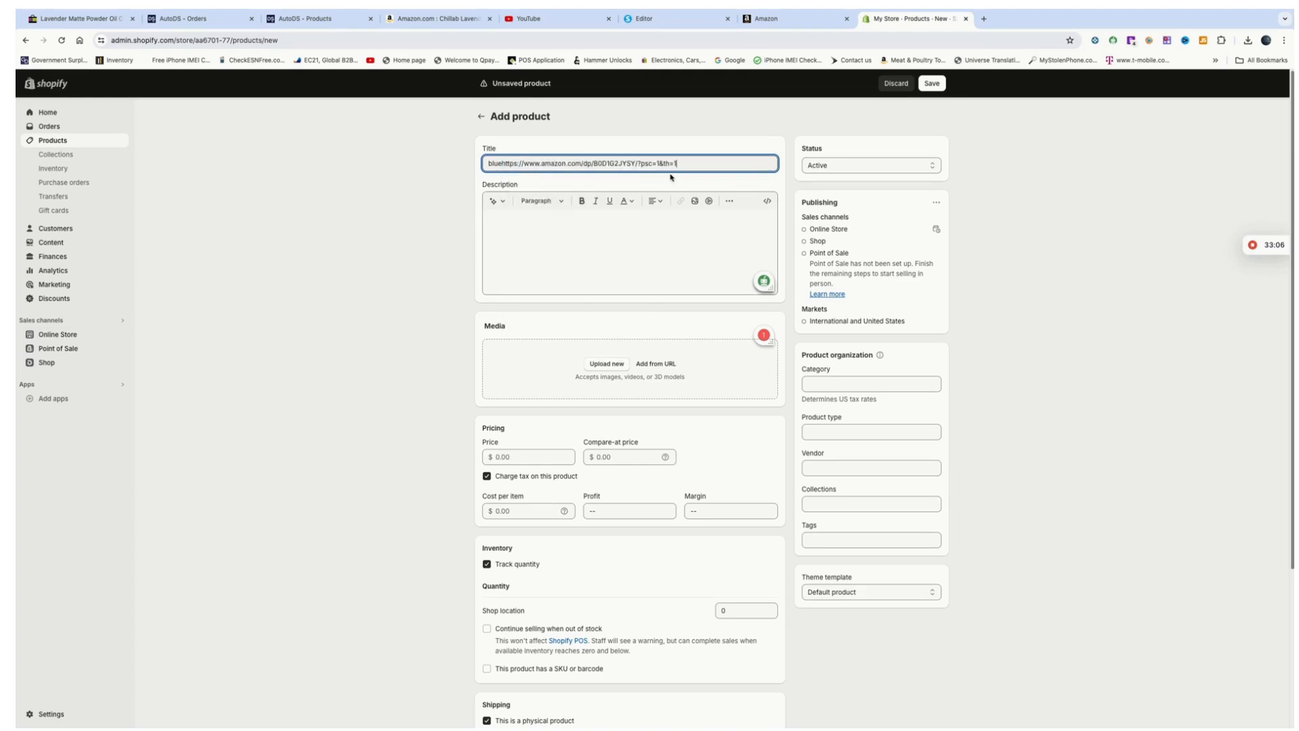
{"action": "left_click_drag", "start_coordinate": [677, 163], "coordinate": [517, 159]}
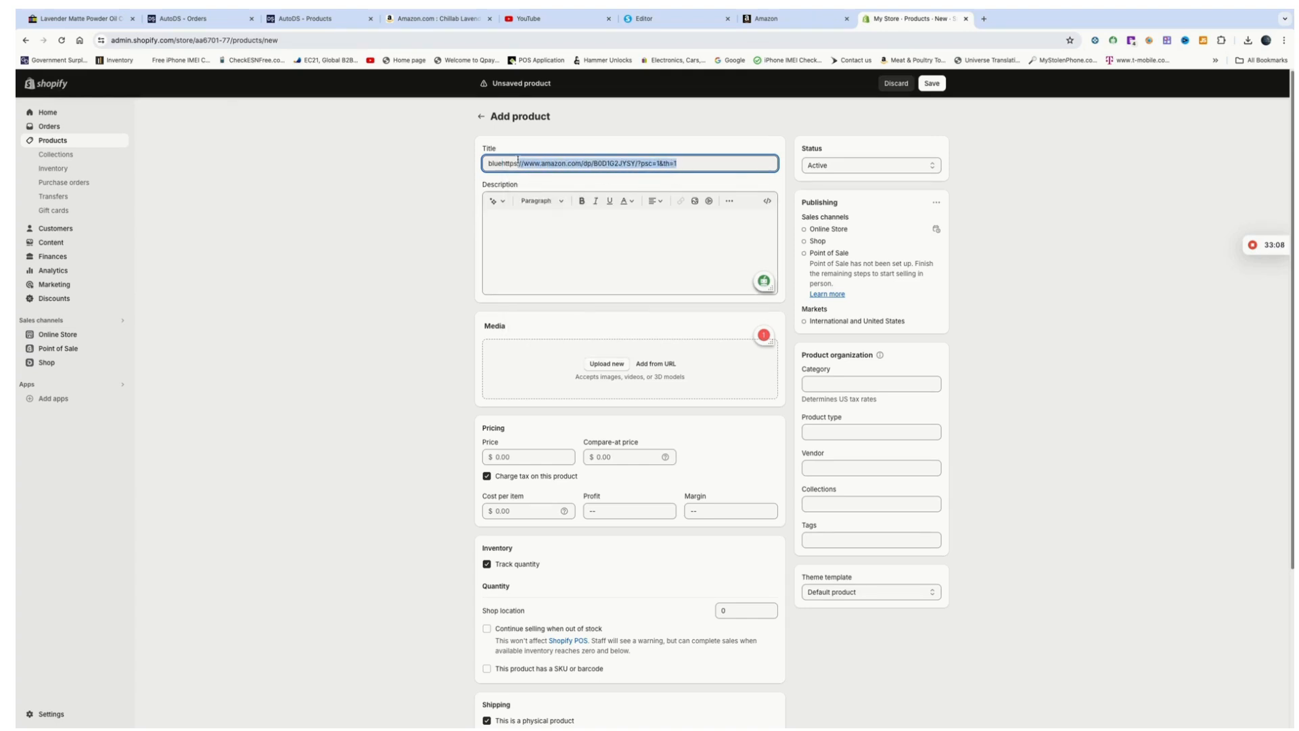
{"action": "key", "text": "BackSpace"}
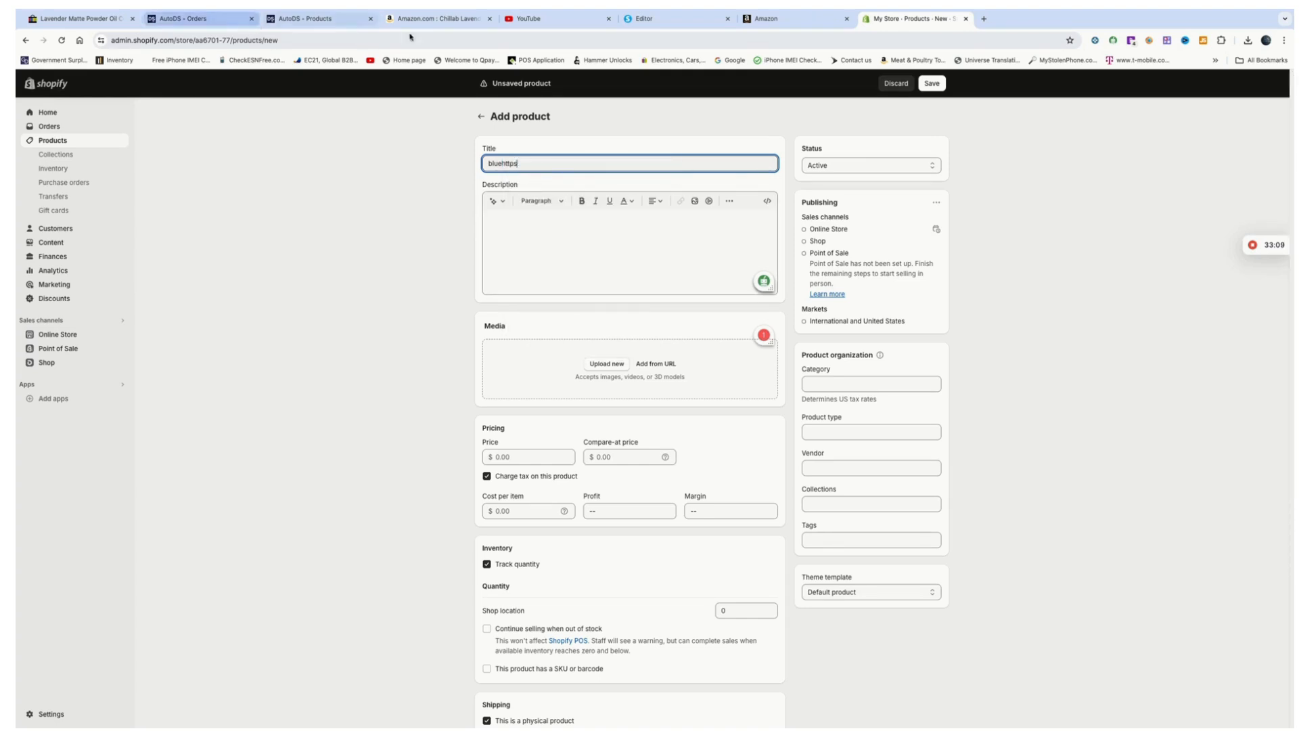
Copy "Lavender Matte Powder" from the Amazon listing's title and put it after "blue" in the product title, removing the leftover "https"
{"action": "left_click", "coordinate": [436, 18]}
{"action": "right_click", "coordinate": [703, 381]}
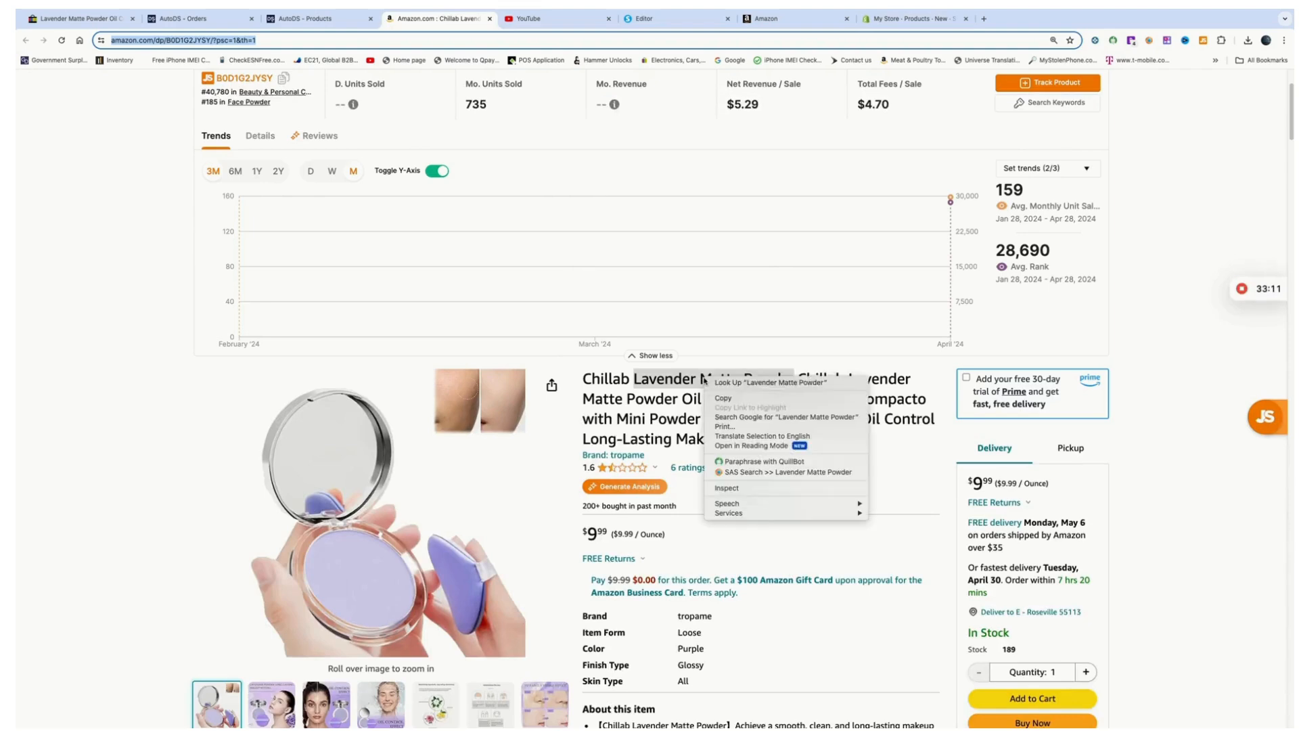
{"action": "left_click", "coordinate": [731, 398]}
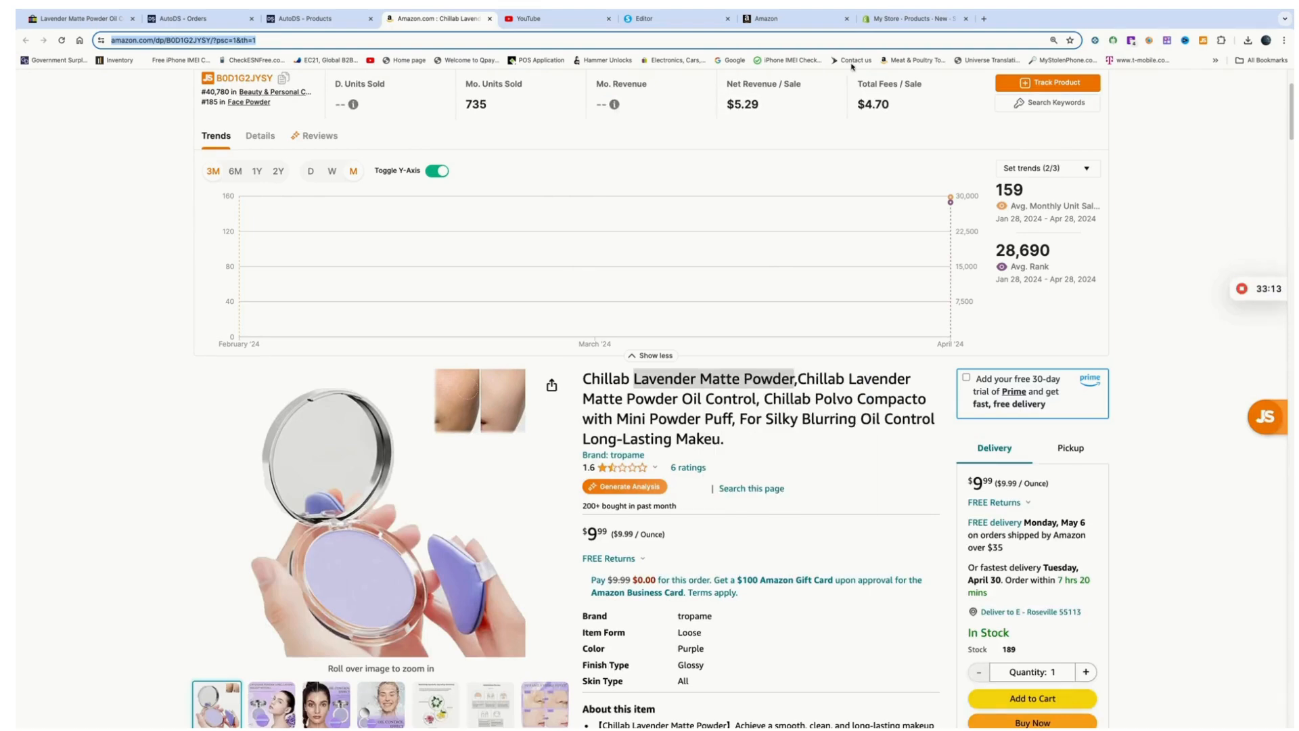
{"action": "left_click", "coordinate": [888, 18]}
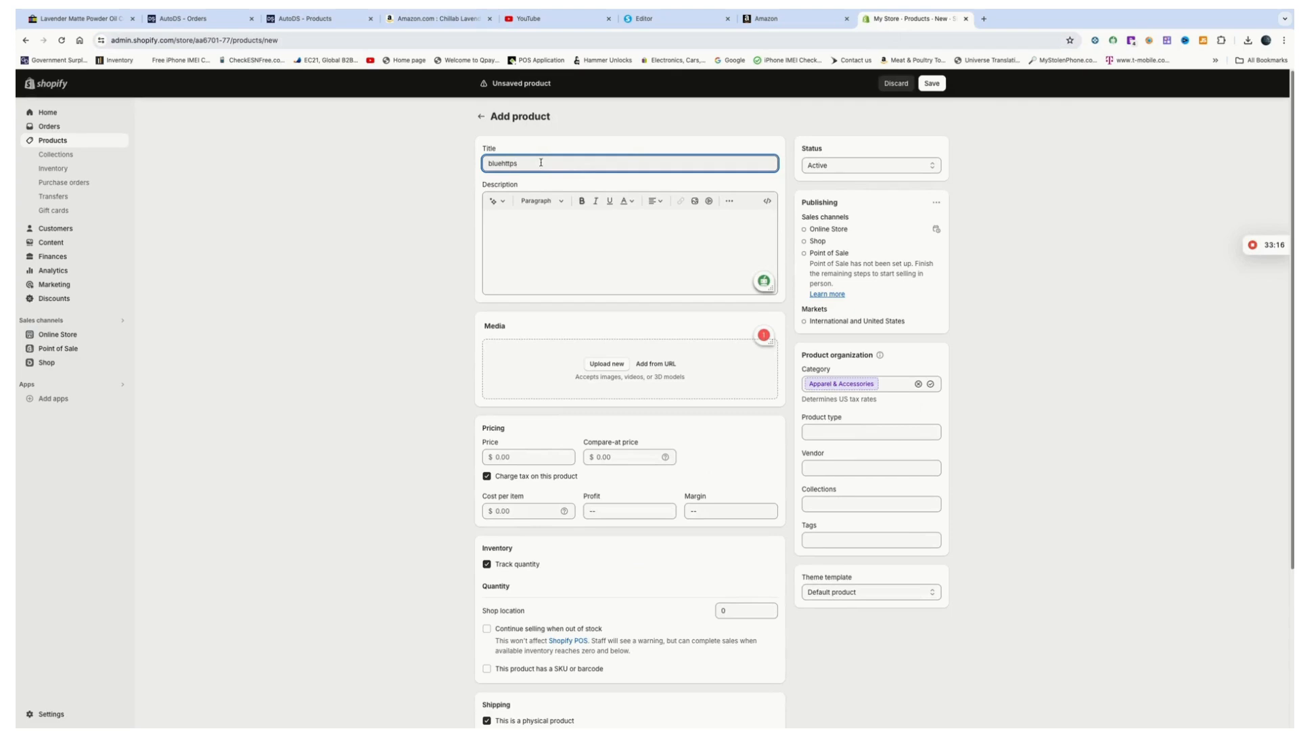
{"action": "key", "text": "BackSpace"}
{"action": "key", "text": "BackSpace"}
{"action": "right_click", "coordinate": [511, 163]}
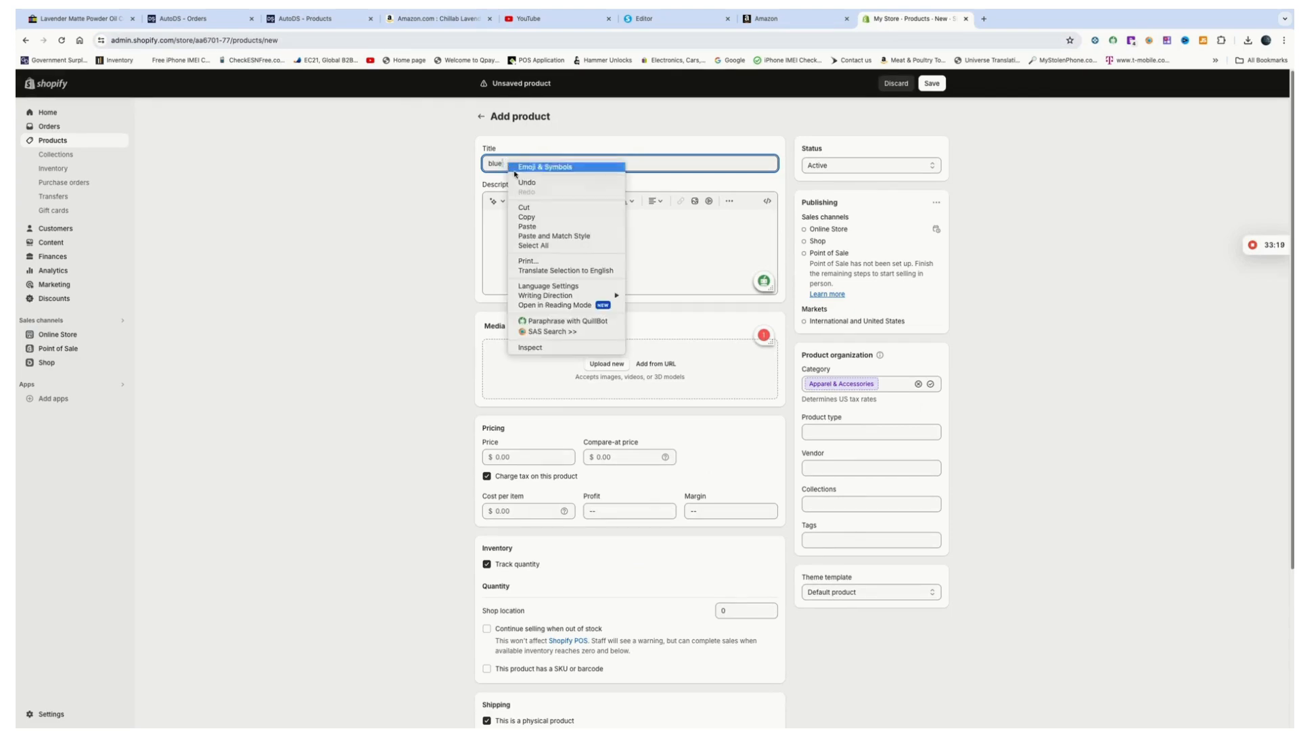
{"action": "left_click", "coordinate": [521, 227]}
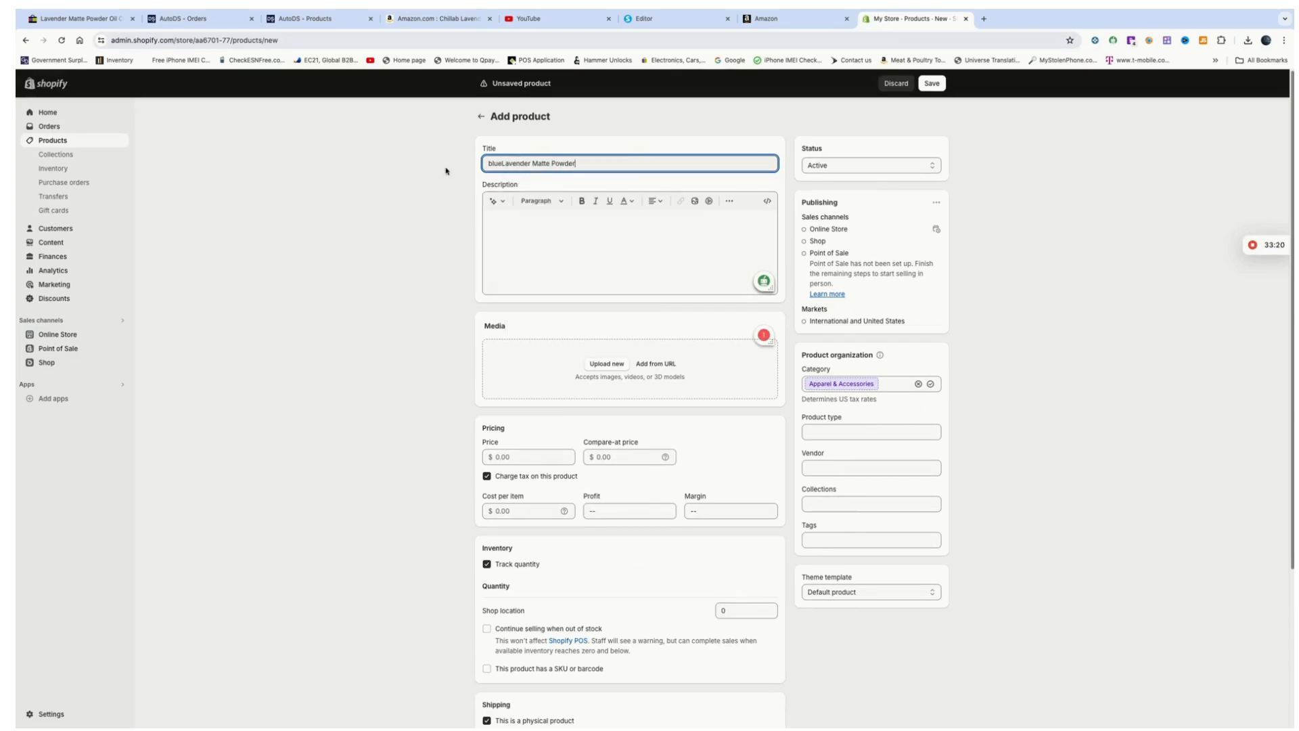
Correct the spacing in the product title and extend it to read "blue Lavender Matte Powder-make up"
{"action": "left_click", "coordinate": [506, 164]}
{"action": "key", "text": "BackSpace"}
{"action": "type", "text": "l"}
{"action": "key", "text": "BackSpace"}
{"action": "left_click", "coordinate": [504, 163]}
{"action": "type", "text": "L"}
{"action": "left_click", "coordinate": [586, 161]}
{"action": "type", "text": "-"}
Generate a product description in the Expert tone, using the copied product title as the features and keywords
{"action": "left_click_drag", "start_coordinate": [604, 165], "coordinate": [479, 169]}
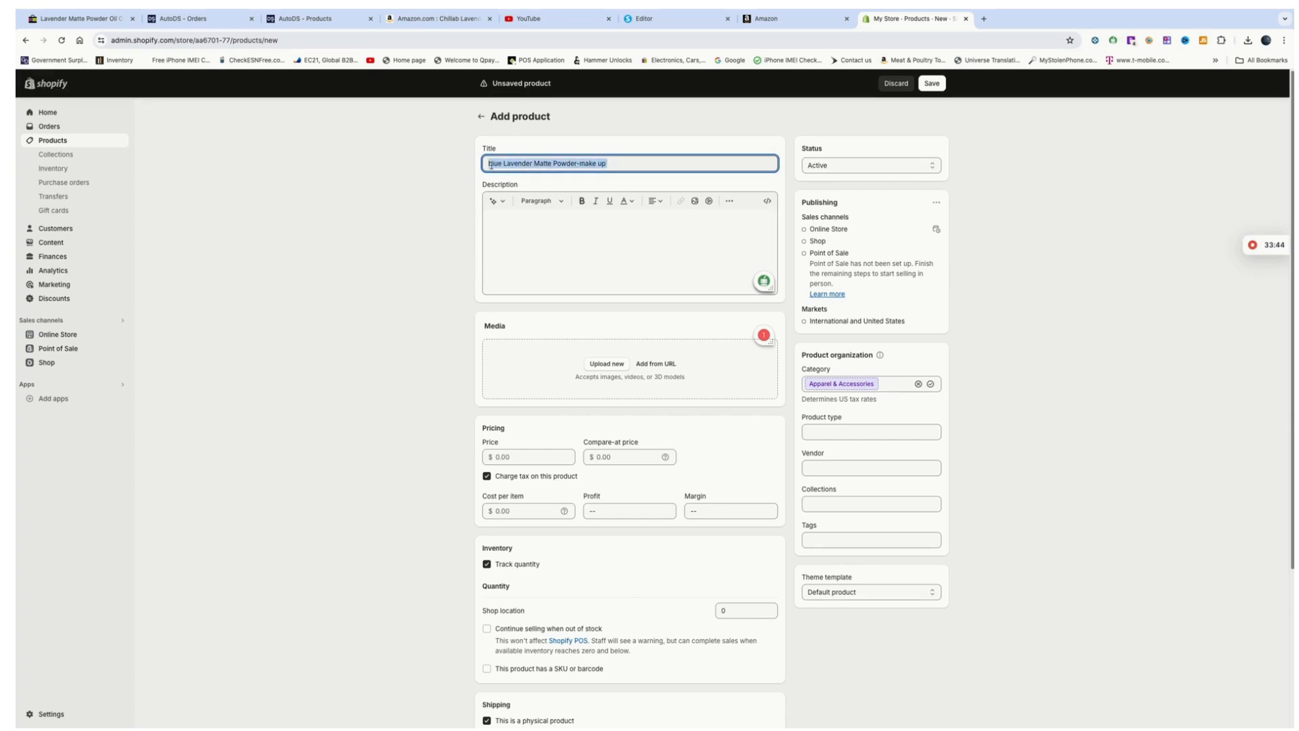
{"action": "right_click", "coordinate": [490, 165]}
{"action": "left_click", "coordinate": [521, 221]}
{"action": "left_click", "coordinate": [497, 200]}
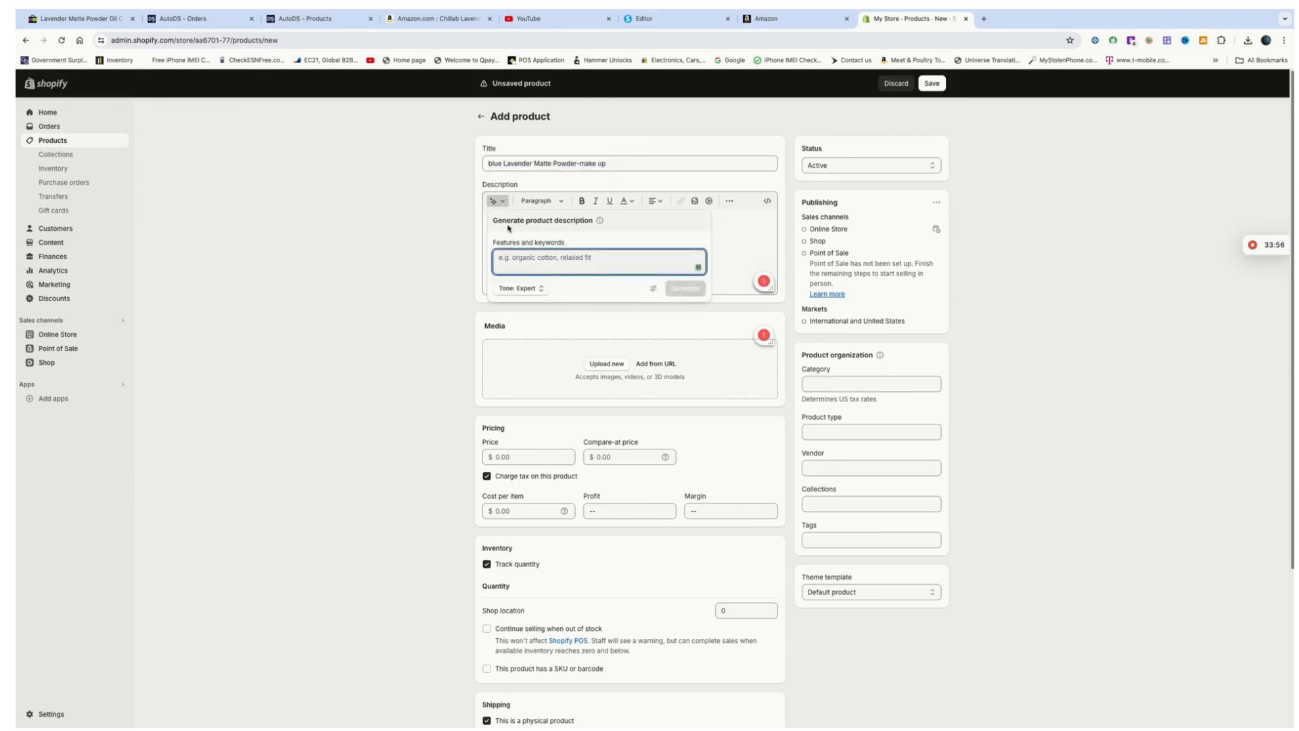
{"action": "right_click", "coordinate": [511, 257]}
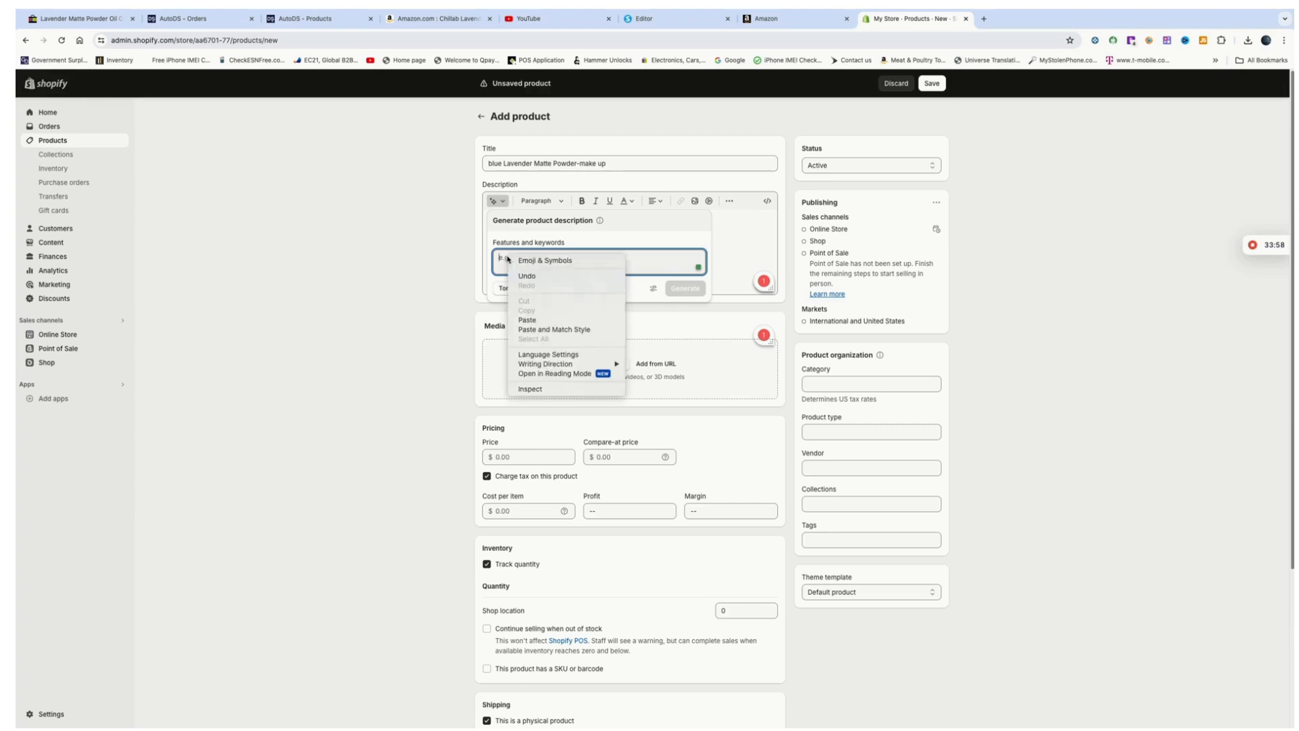
{"action": "left_click", "coordinate": [547, 320]}
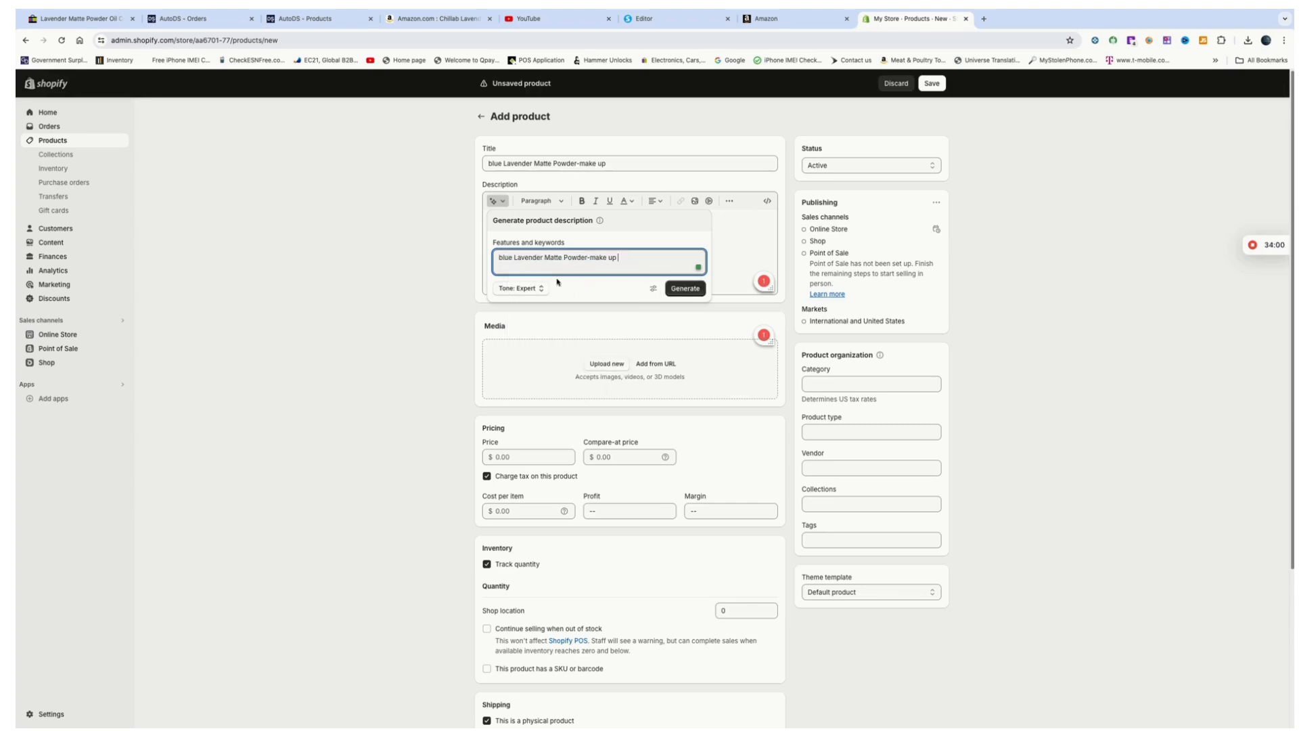
{"action": "left_click", "coordinate": [685, 289]}
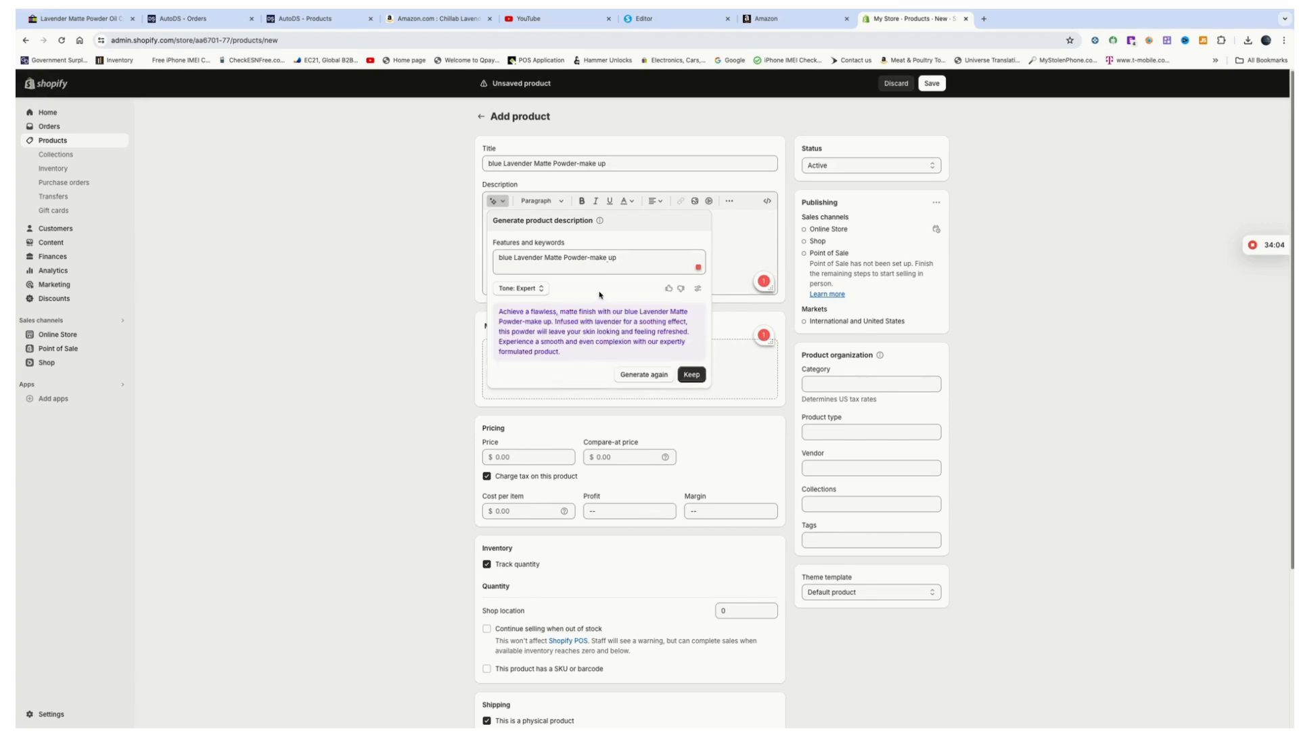
Keep the generated description and browse for product media in the main_images folder inside the Desktop's "make up2" folder
{"action": "left_click", "coordinate": [691, 374]}
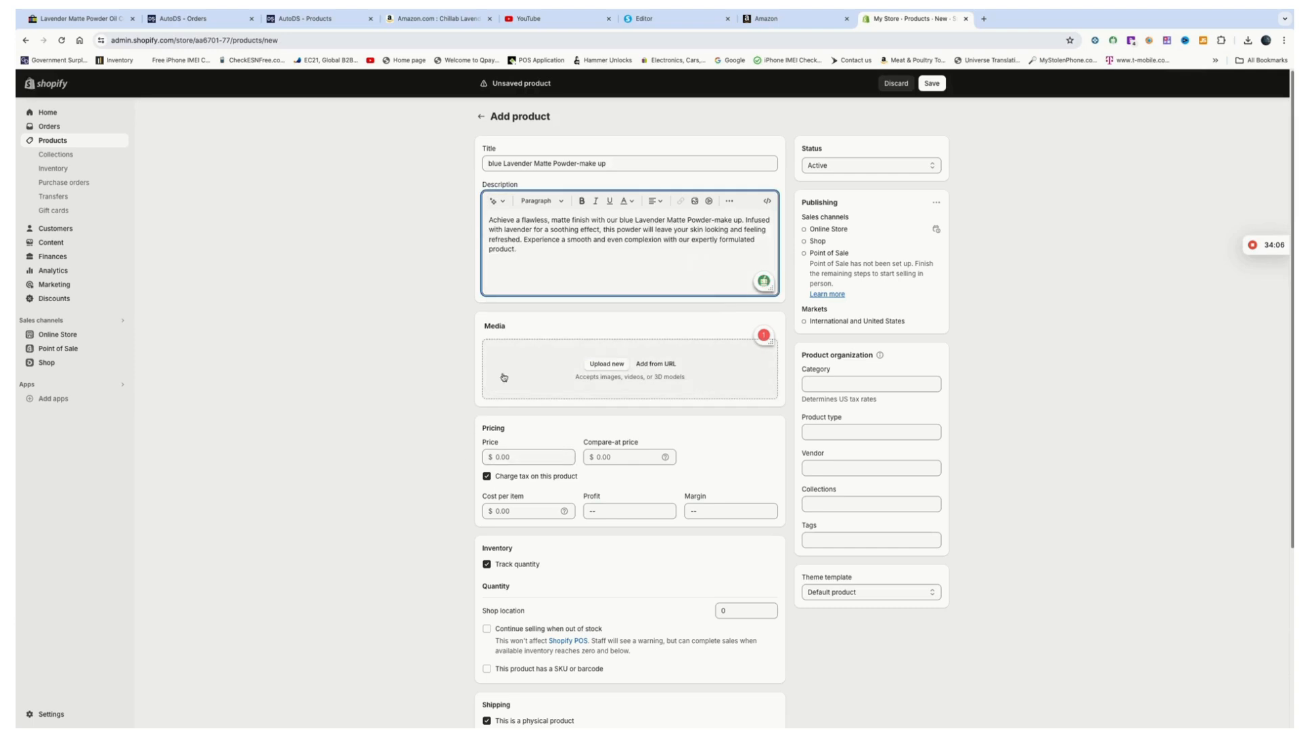
{"action": "left_click", "coordinate": [616, 371]}
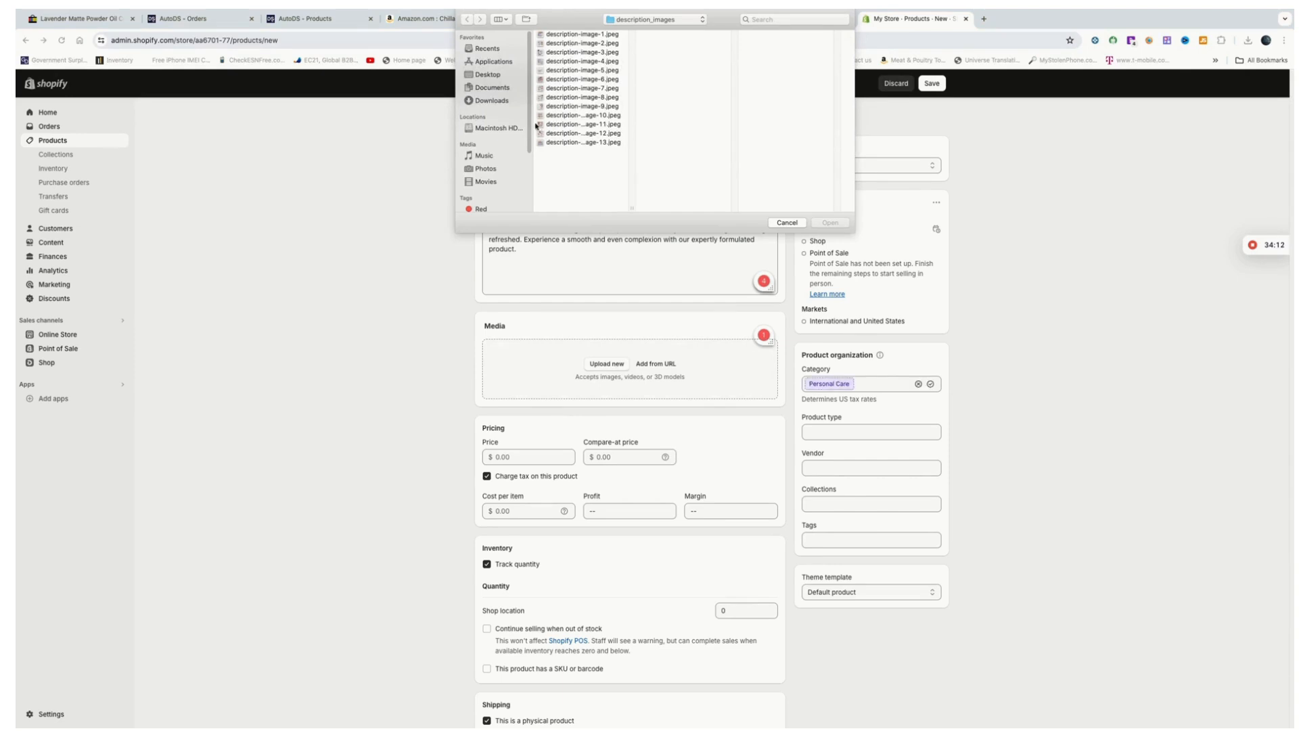
{"action": "left_click", "coordinate": [483, 77]}
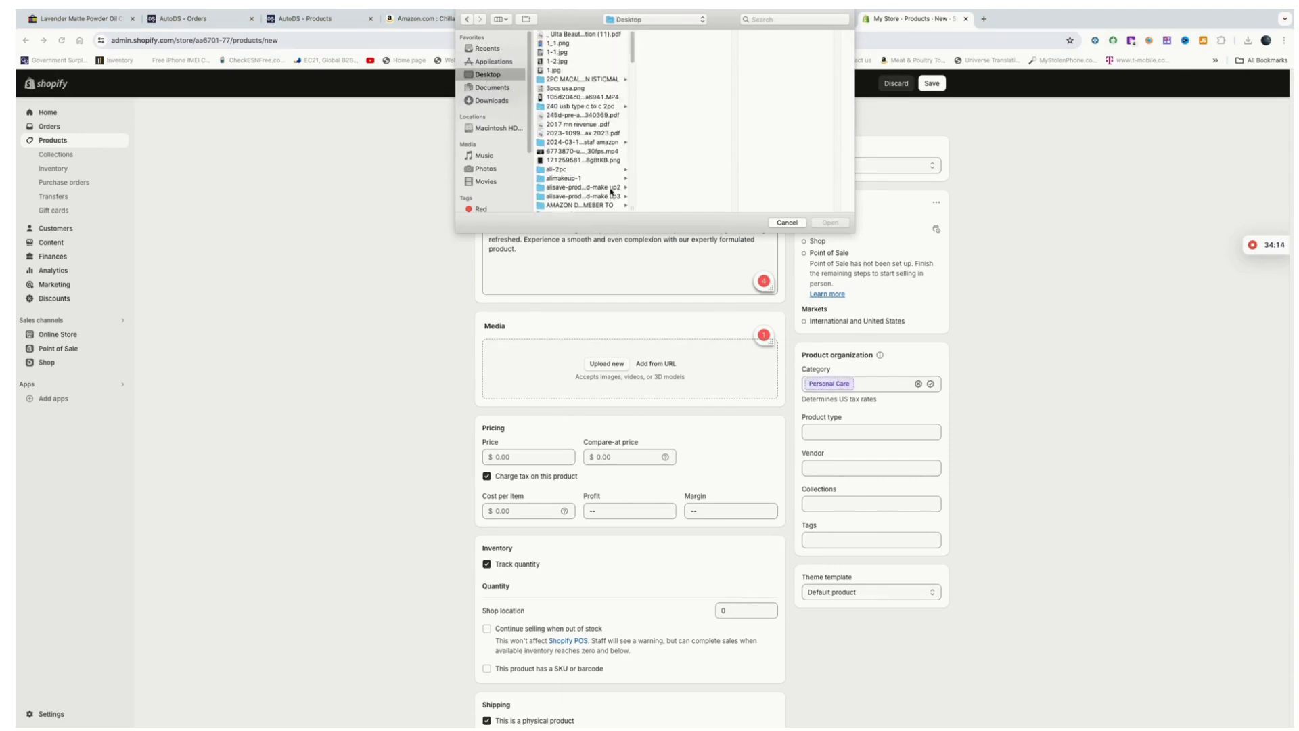
{"action": "left_click", "coordinate": [580, 188]}
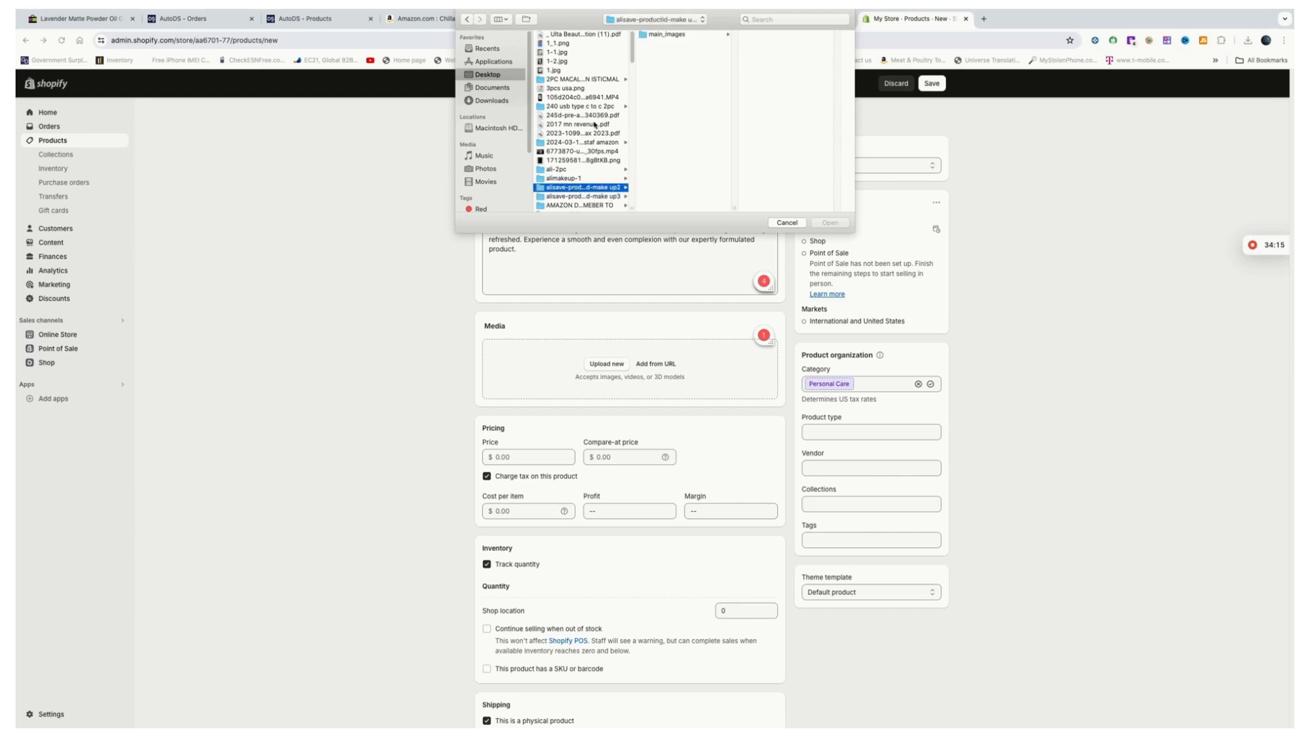
{"action": "left_click", "coordinate": [666, 35]}
{"action": "left_click", "coordinate": [767, 33]}
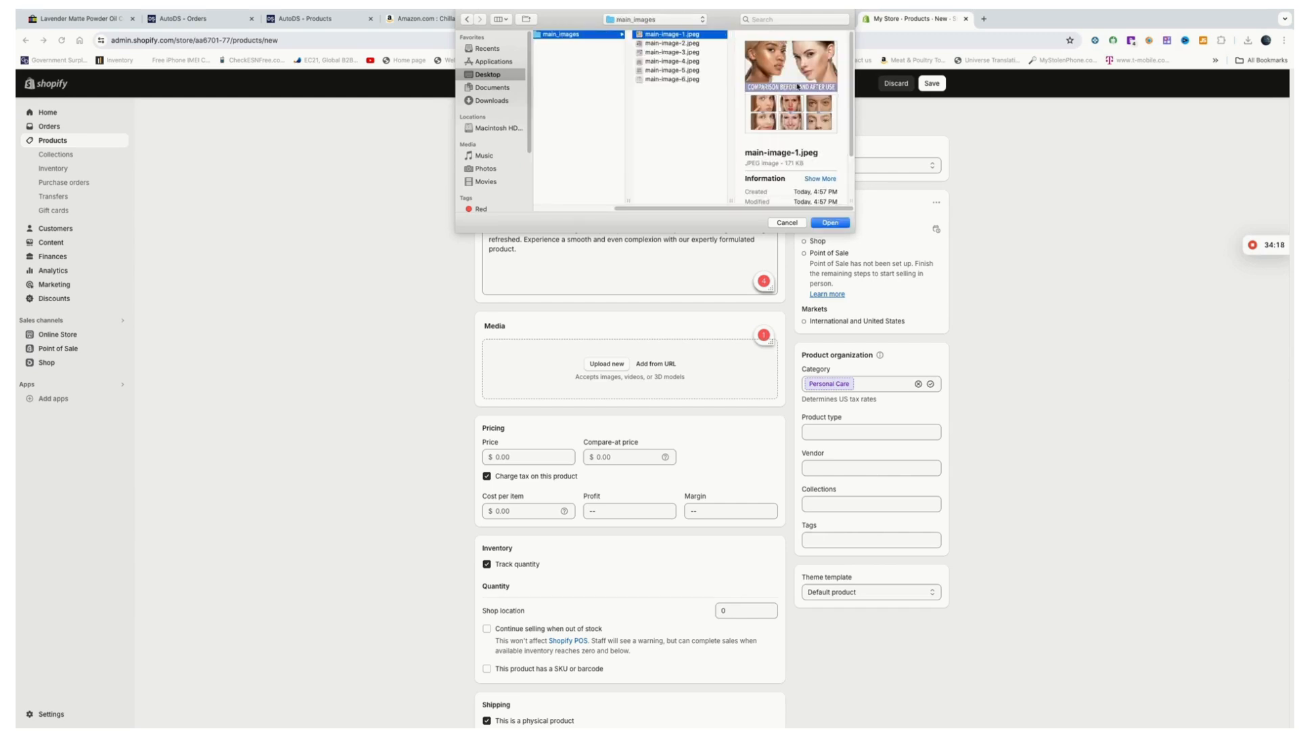
Preview the images in main_images and upload main-image-3.jpeg as the product's media
{"action": "left_click", "coordinate": [673, 43]}
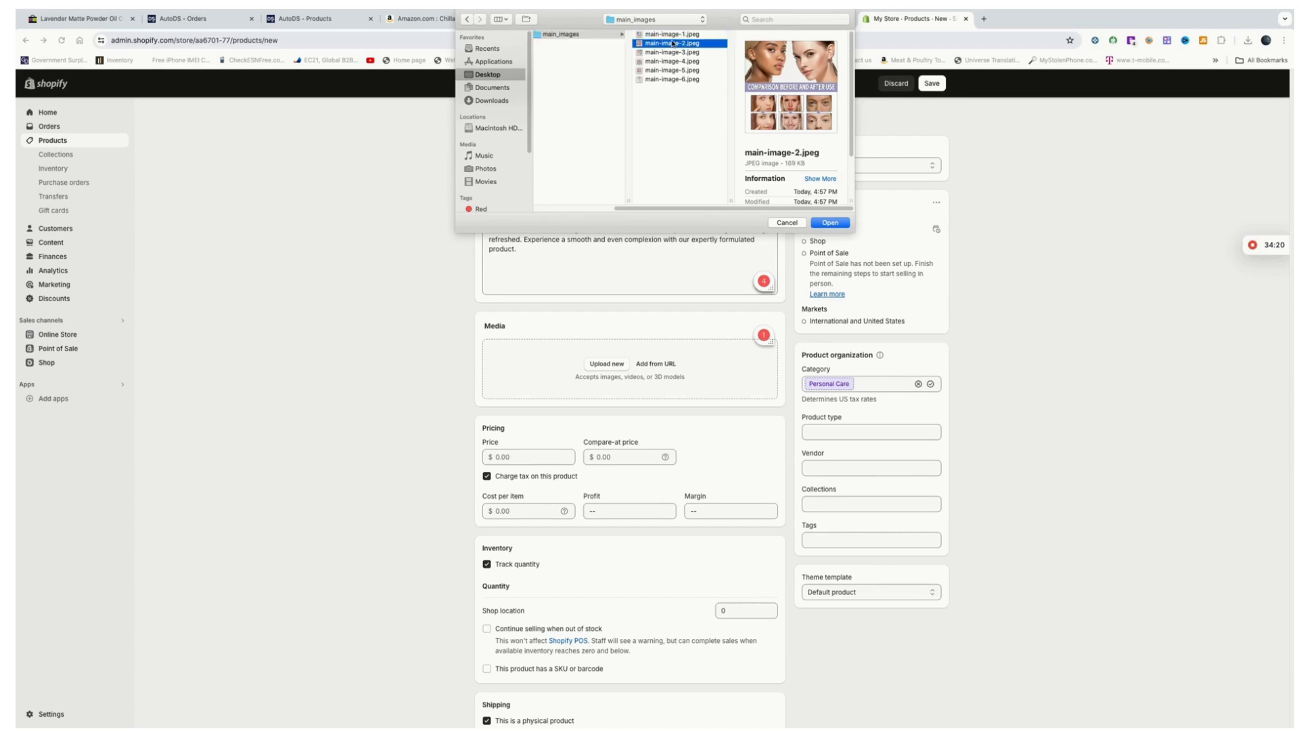
{"action": "left_click", "coordinate": [675, 53]}
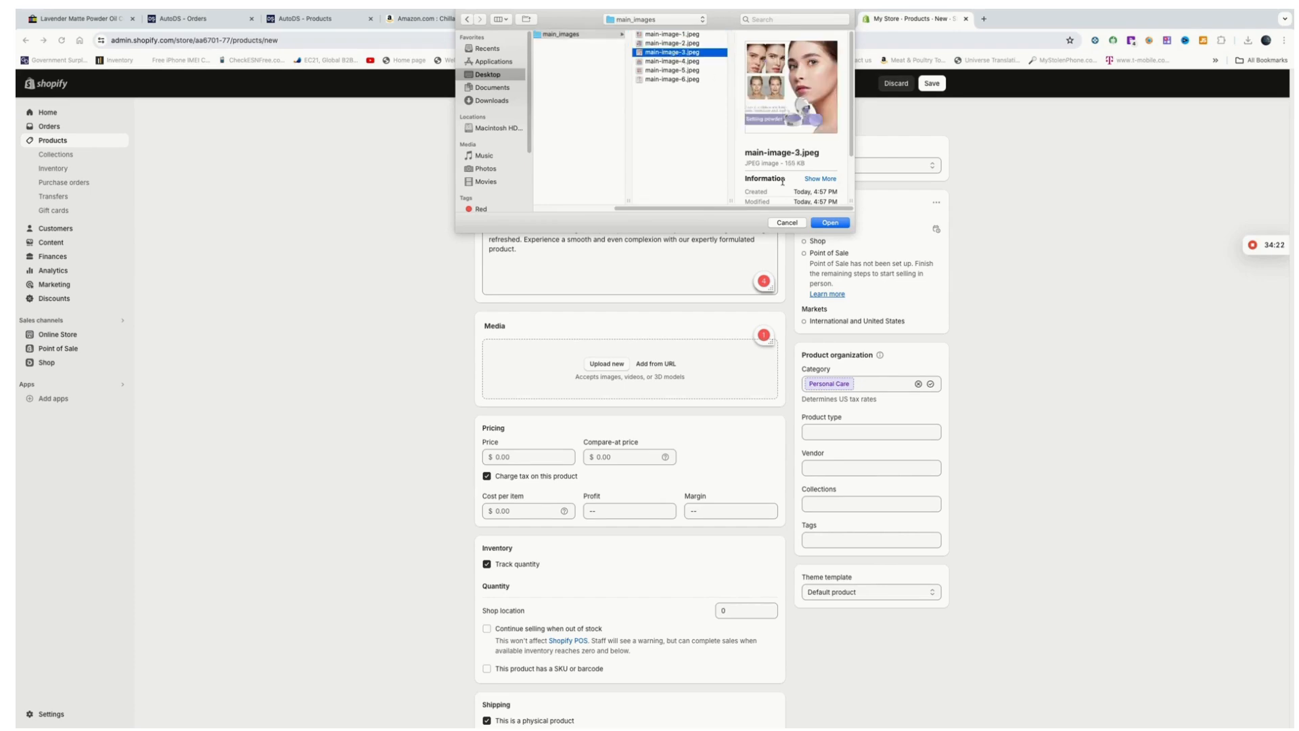
{"action": "left_click", "coordinate": [682, 62]}
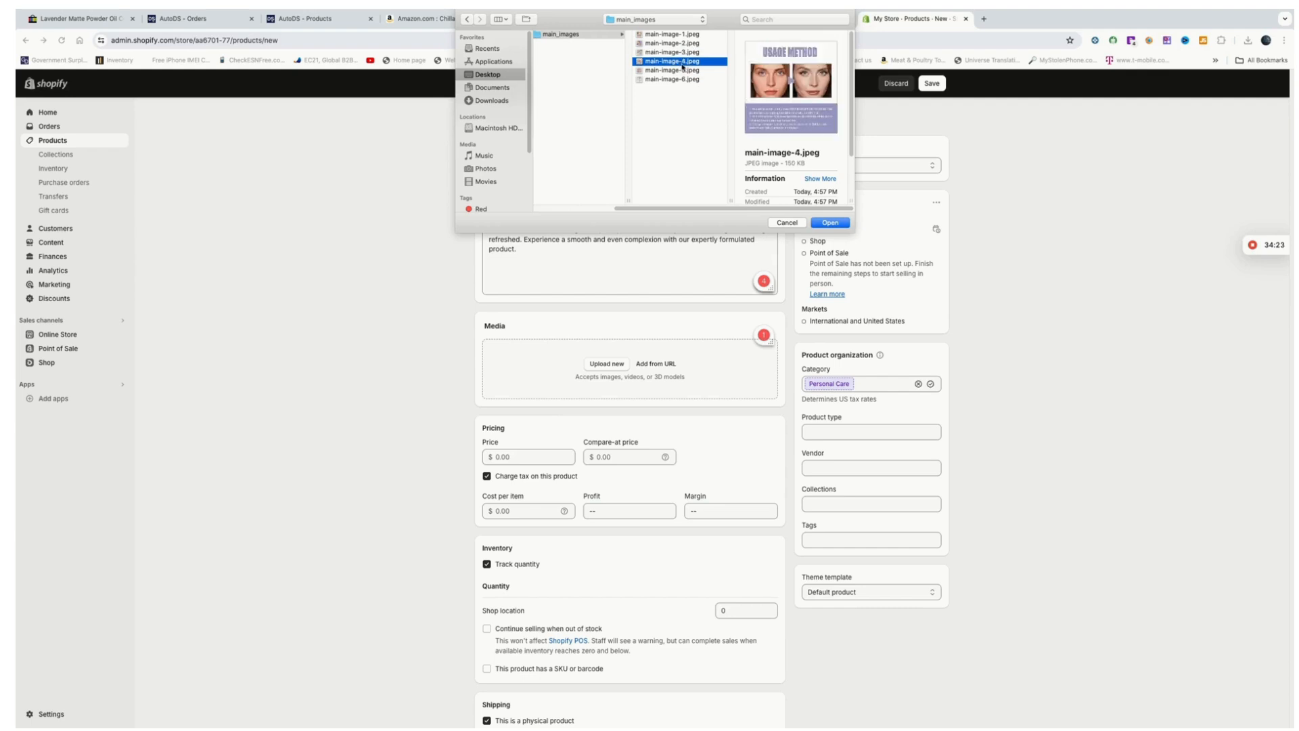
{"action": "left_click", "coordinate": [679, 72]}
{"action": "left_click", "coordinate": [679, 79]}
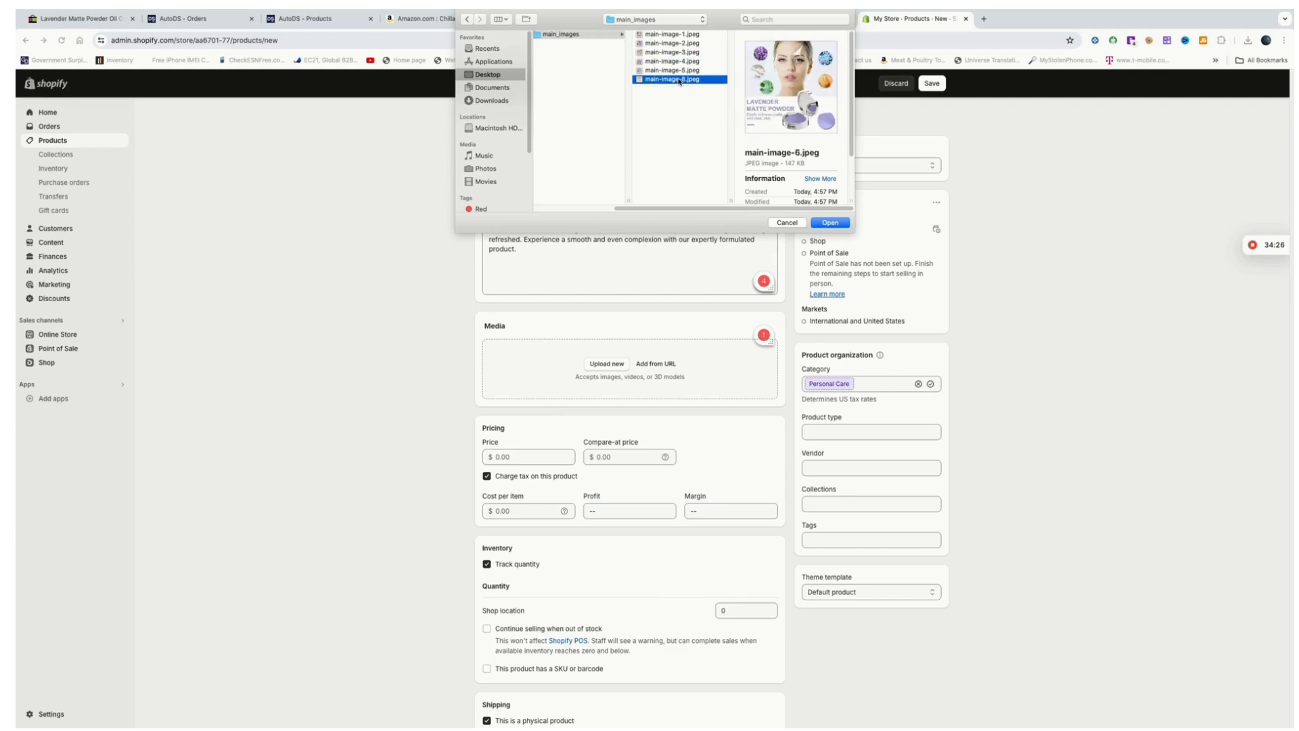
{"action": "left_click", "coordinate": [677, 52]}
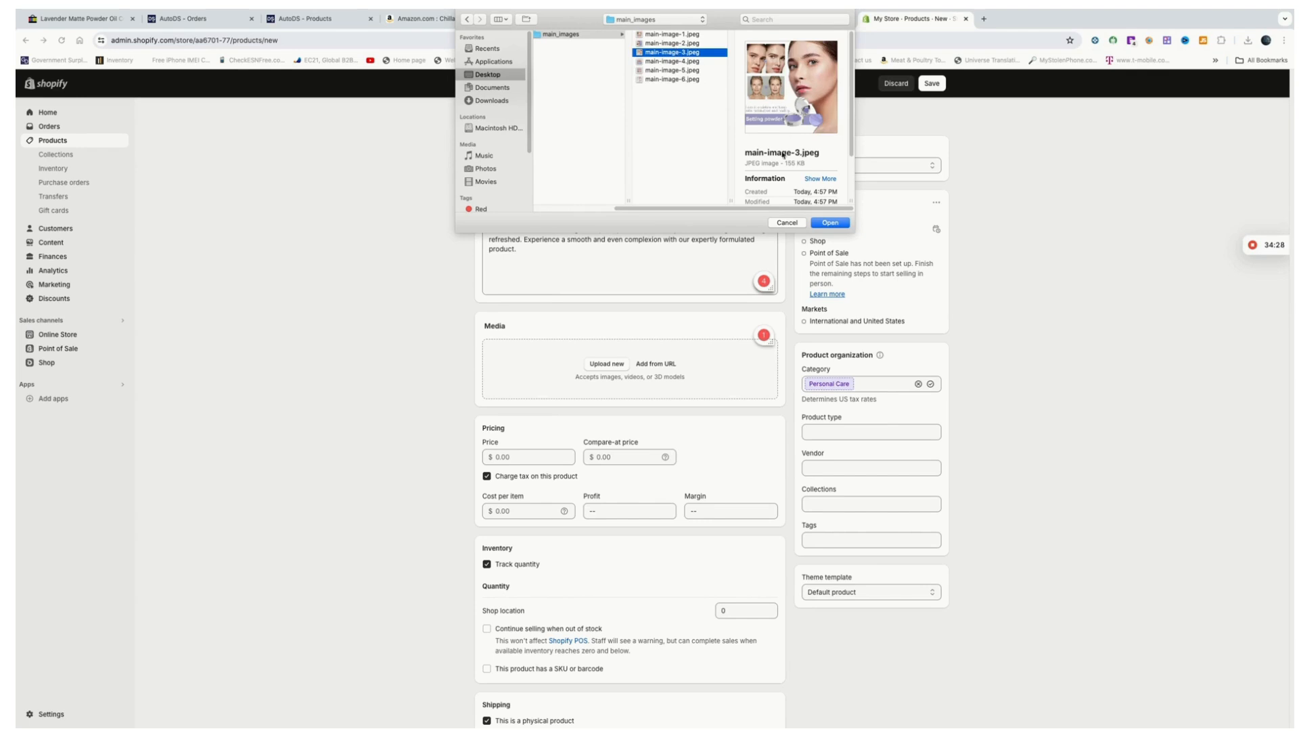
{"action": "left_click", "coordinate": [830, 223]}
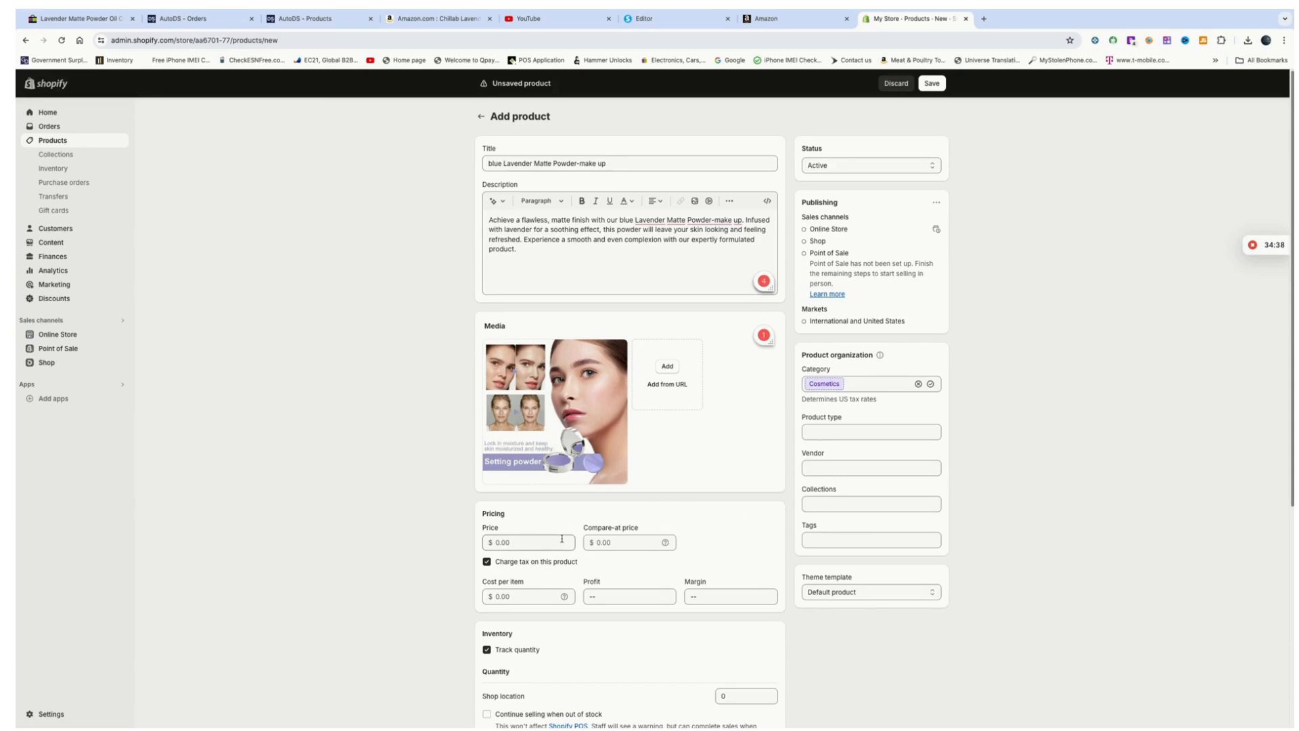
Set the product's price to 9.99 and its compare-at price to 15.99
{"action": "scroll", "coordinate": [559, 539], "scroll_direction": "down", "scroll_amount": 1}
{"action": "left_click", "coordinate": [523, 522]}
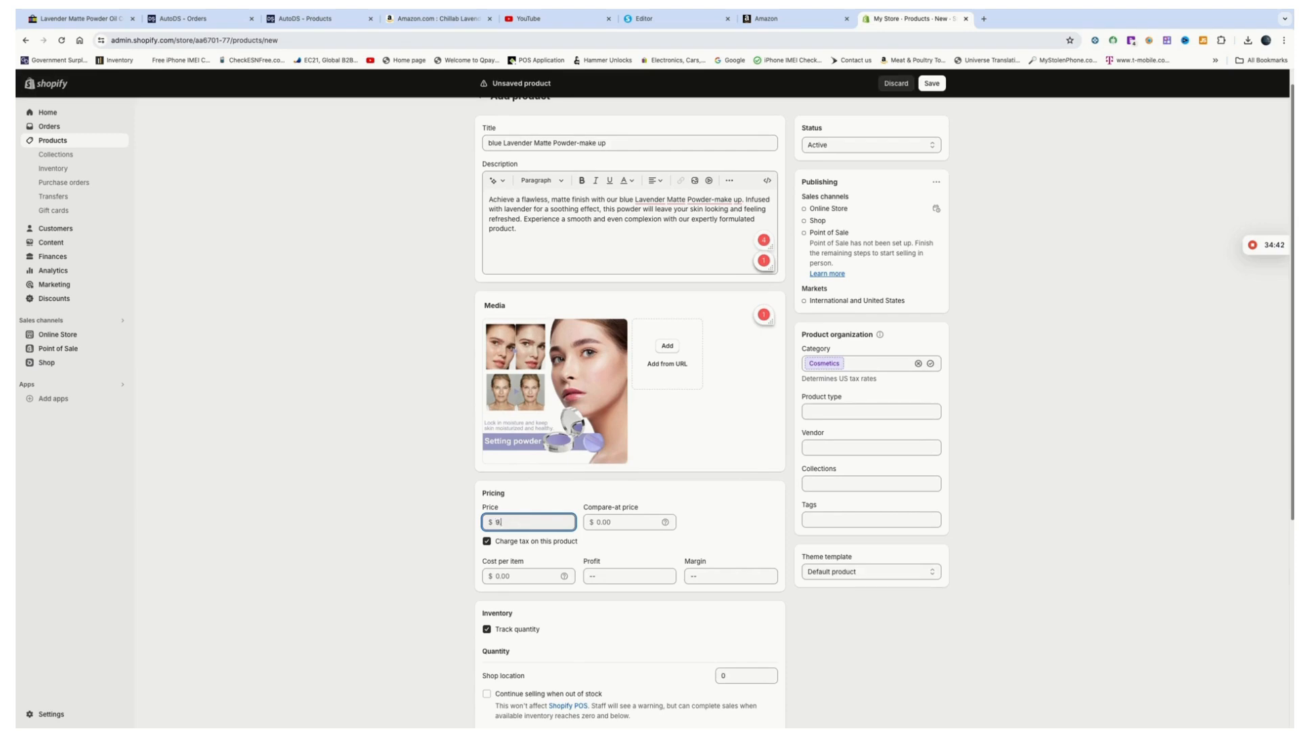
{"action": "left_click", "coordinate": [608, 519]}
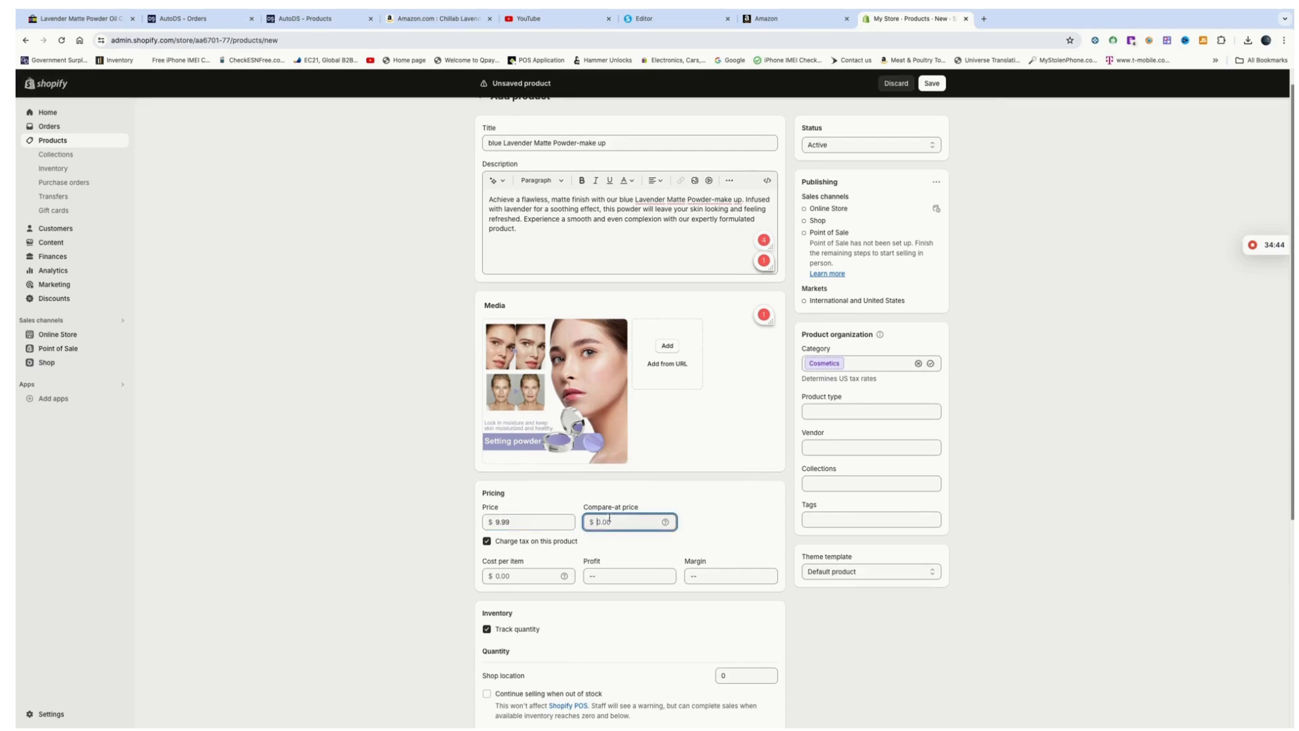
{"action": "type", "text": "15.99"}
{"action": "left_click", "coordinate": [723, 524]}
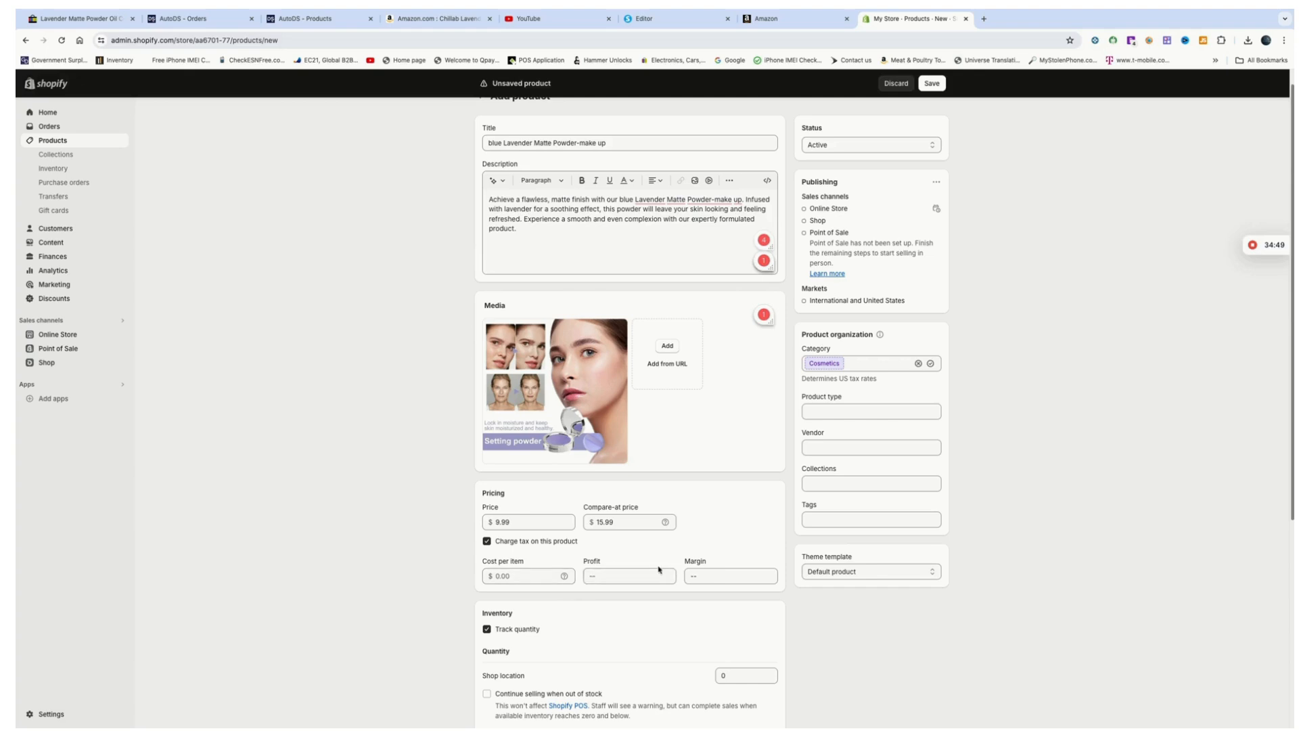
Turn off quantity tracking for the product and look over its shipping, variant and search engine listing sections
{"action": "scroll", "coordinate": [590, 644], "scroll_direction": "down", "scroll_amount": 2}
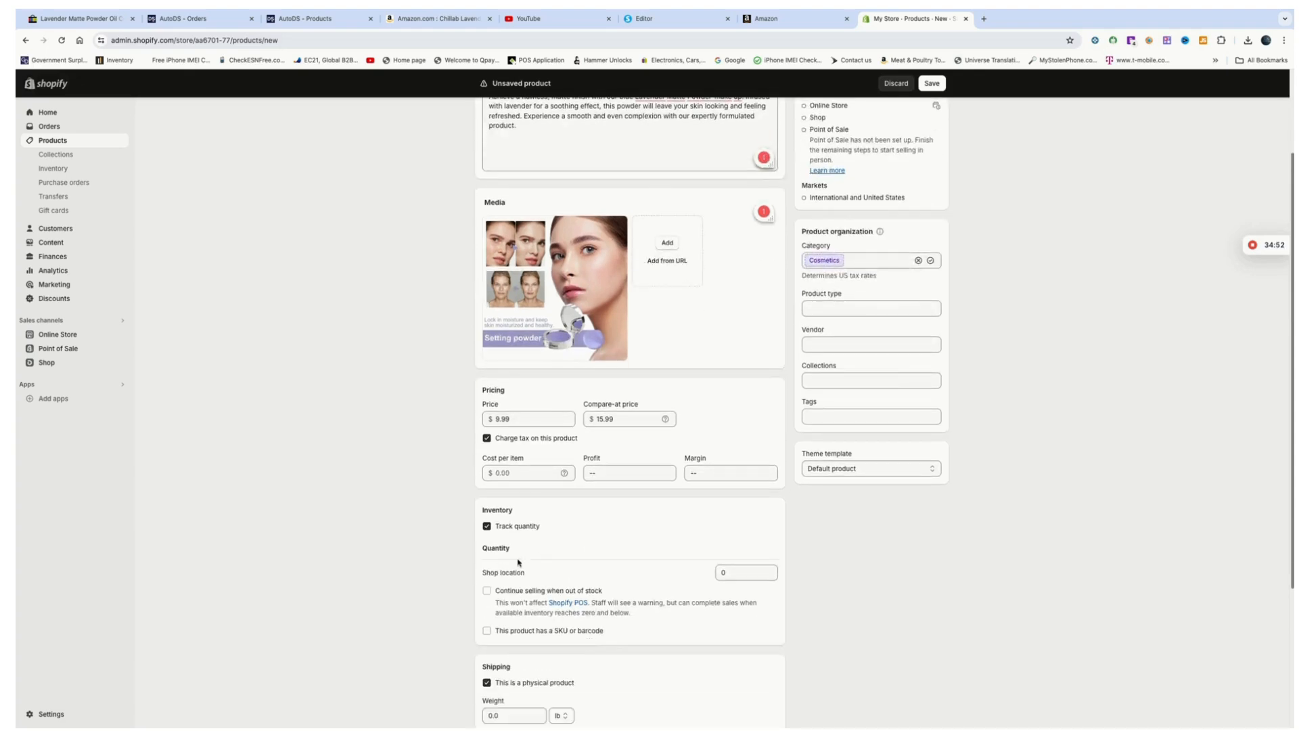
{"action": "left_click", "coordinate": [487, 526]}
{"action": "scroll", "coordinate": [690, 583], "scroll_direction": "down", "scroll_amount": 2}
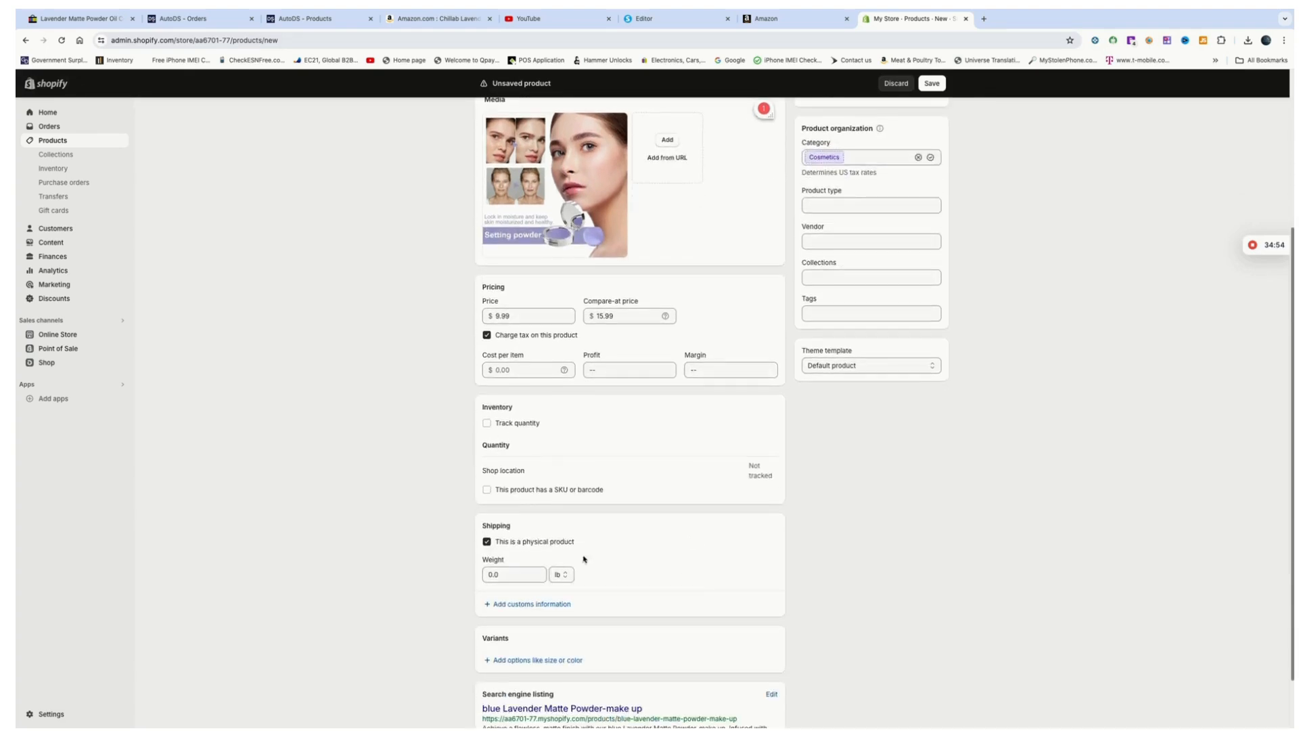
{"action": "scroll", "coordinate": [582, 557], "scroll_direction": "down", "scroll_amount": 2}
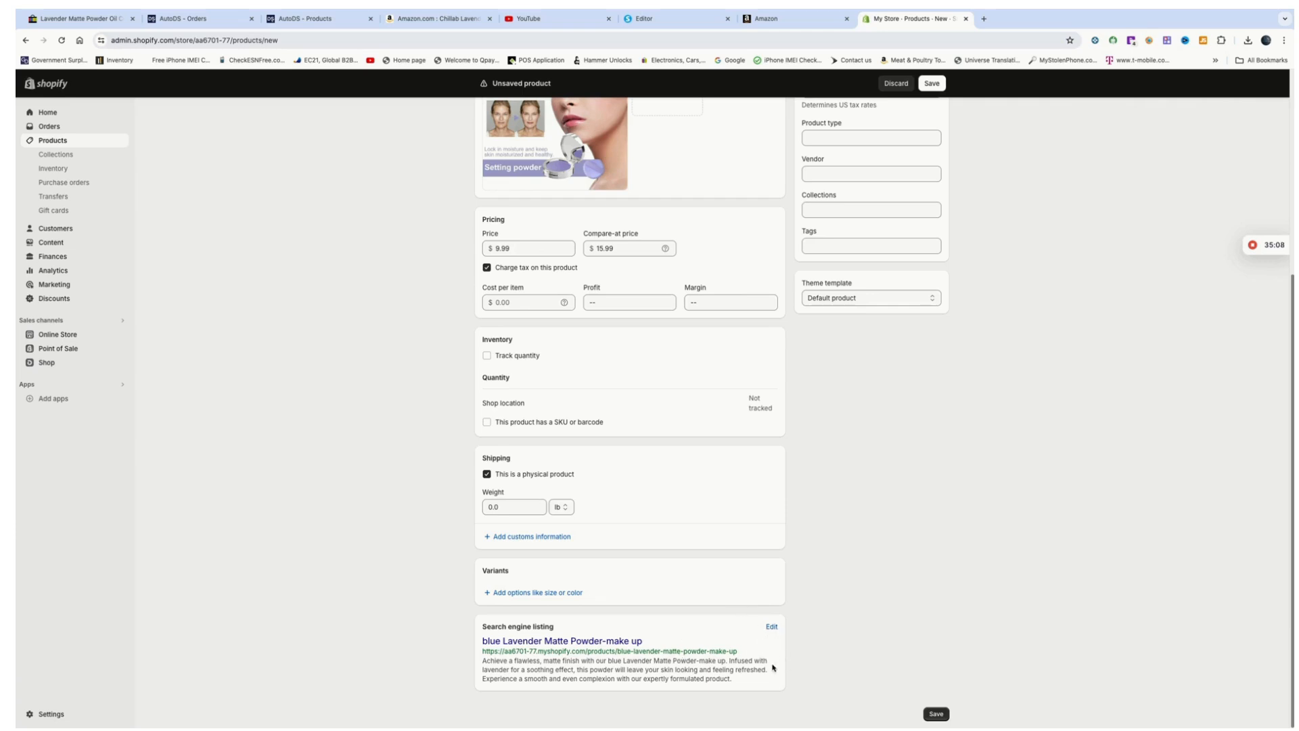
Set the product category to Health & Beauty and the product type to "mate powder"
{"action": "scroll", "coordinate": [926, 161], "scroll_direction": "up", "scroll_amount": 5}
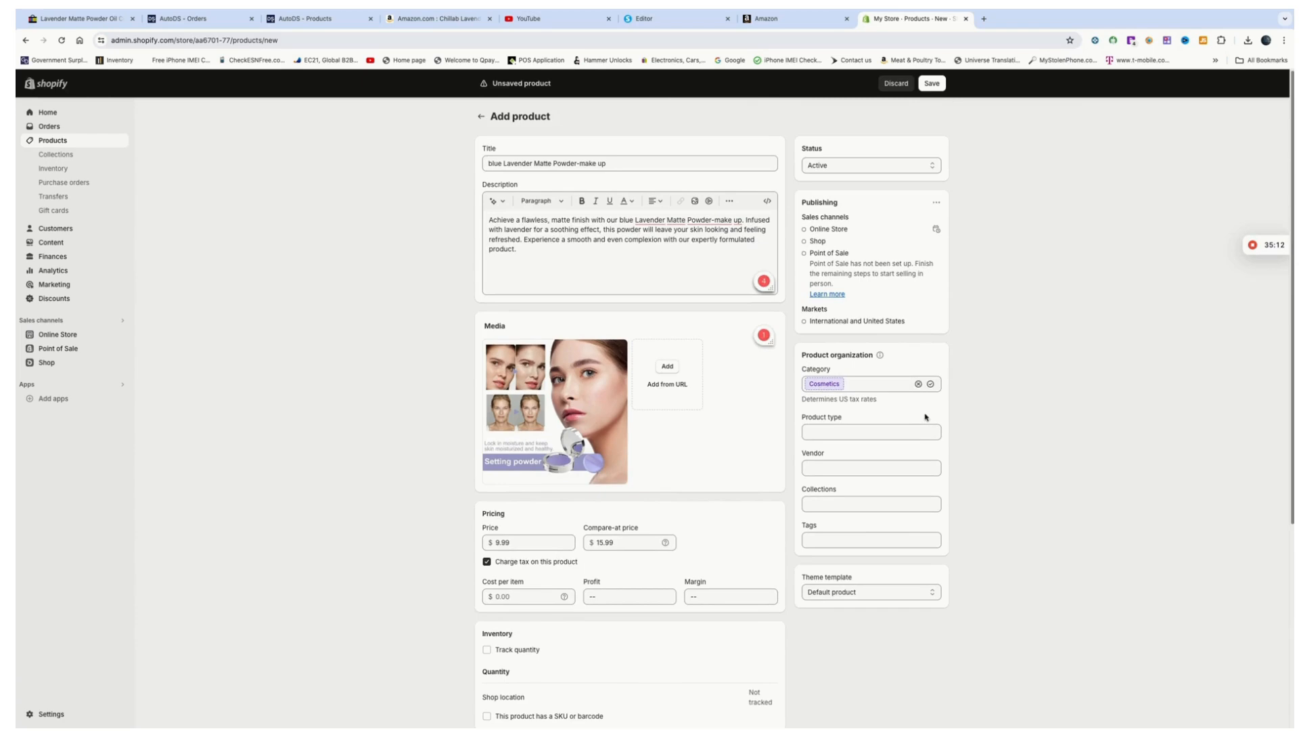
{"action": "left_click", "coordinate": [858, 384]}
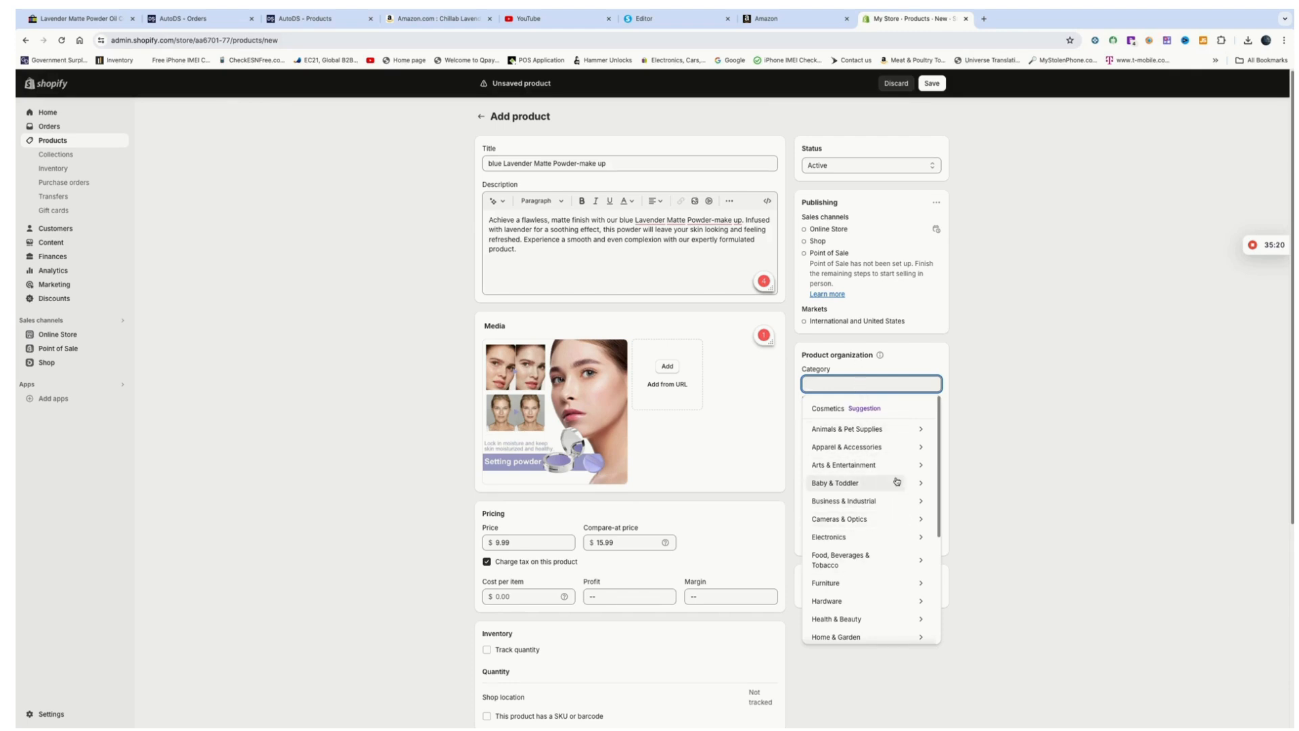
{"action": "scroll", "coordinate": [858, 562], "scroll_direction": "down", "scroll_amount": 1}
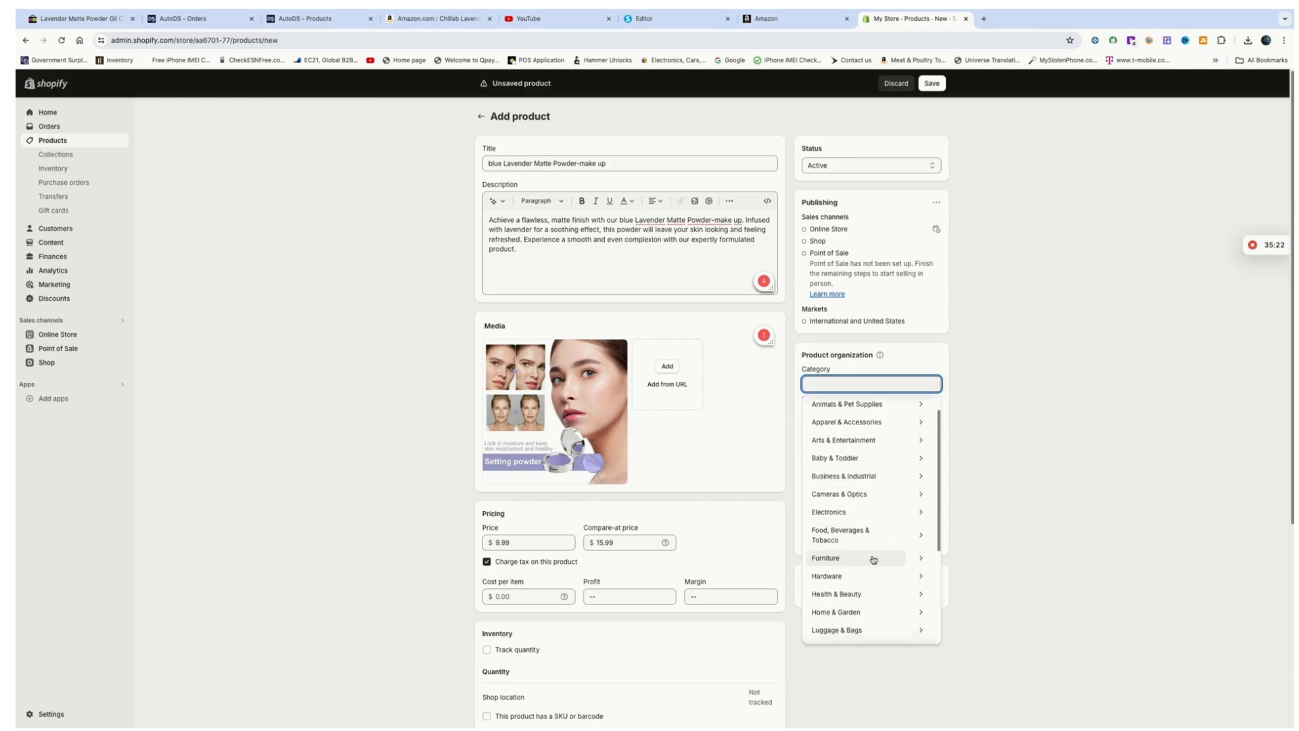
{"action": "left_click", "coordinate": [860, 586]}
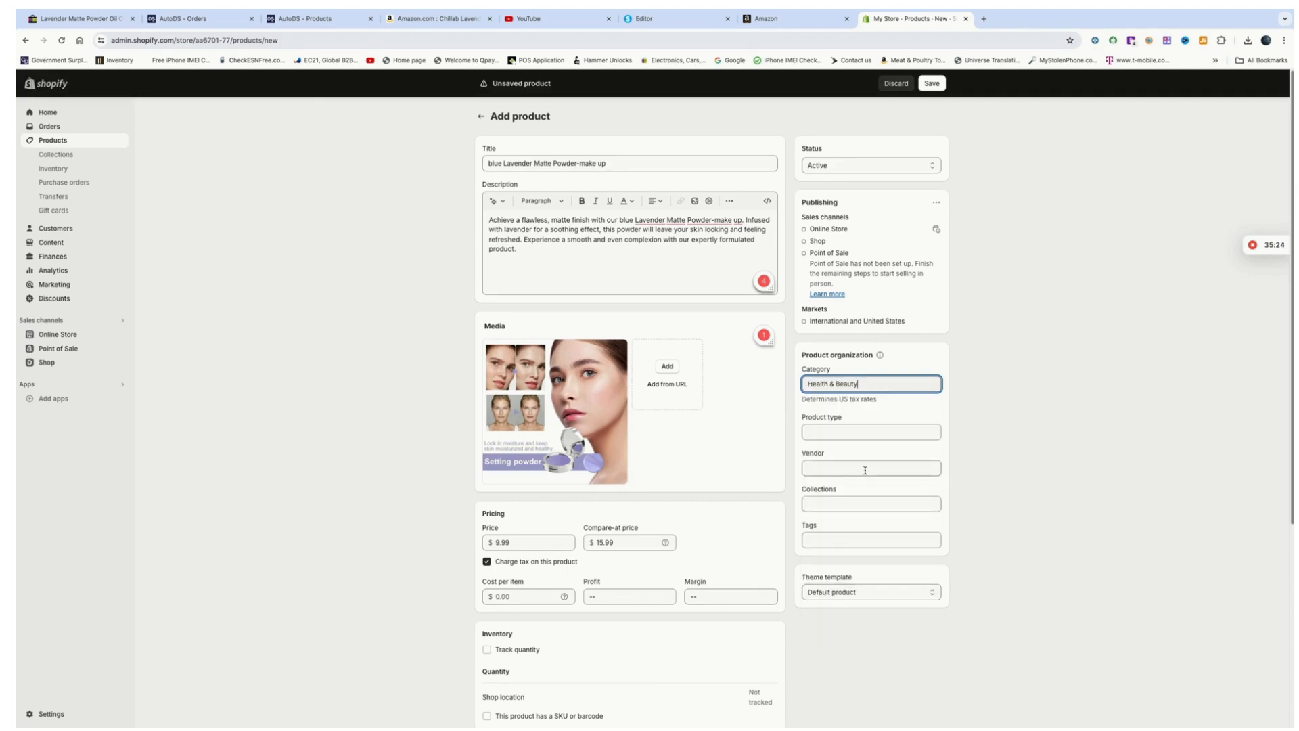
{"action": "left_click", "coordinate": [844, 433]}
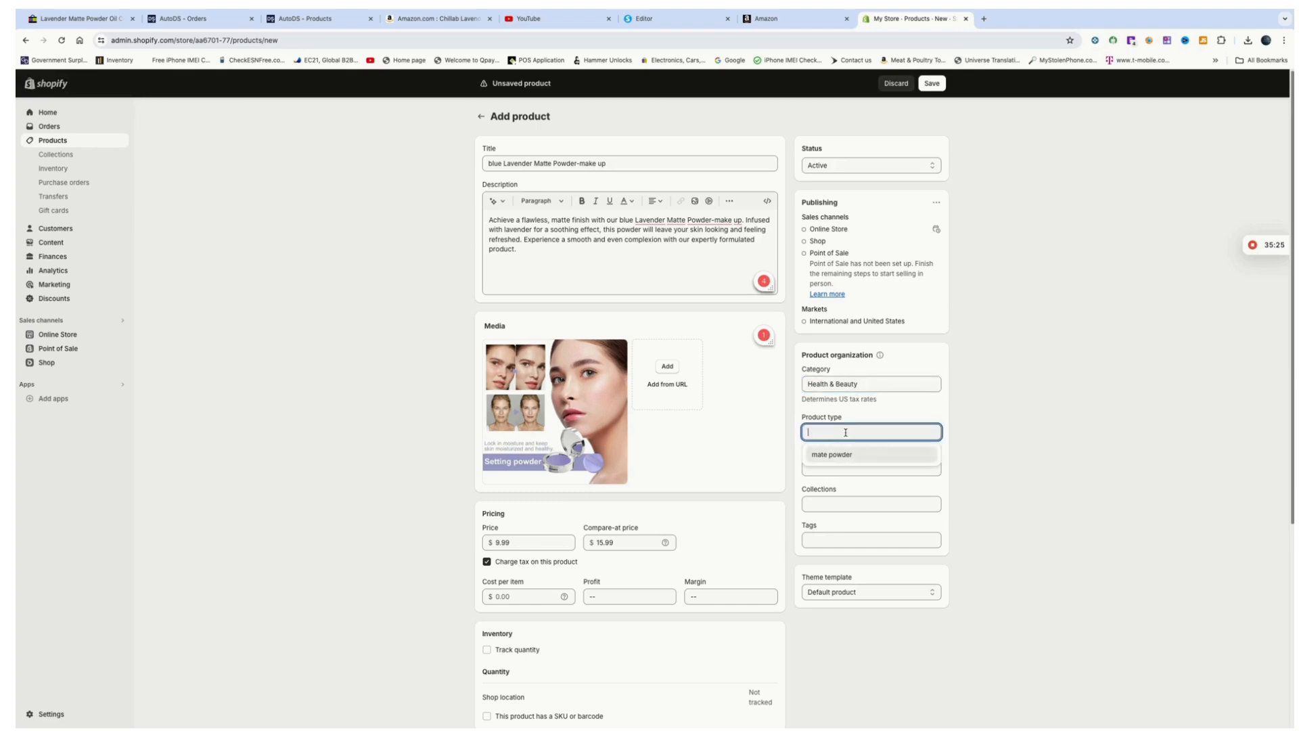
{"action": "left_click", "coordinate": [840, 456]}
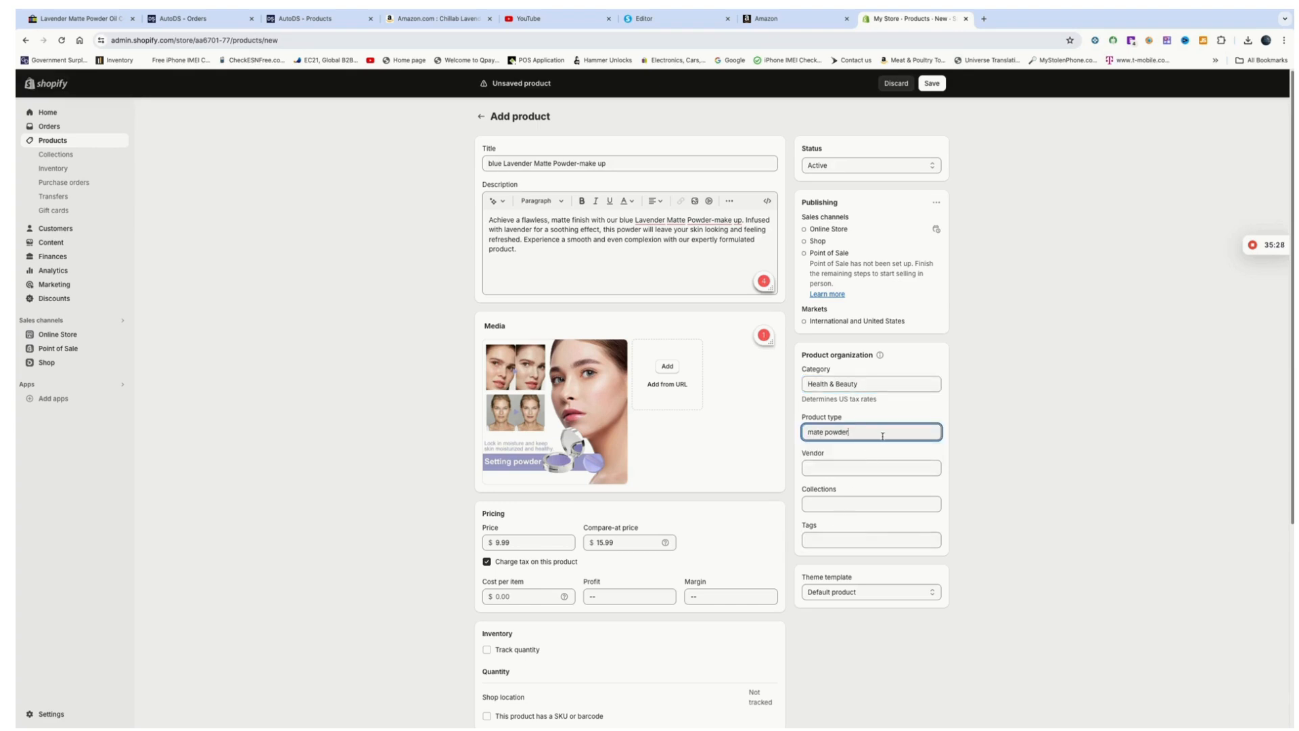
Choose the existing Amazon link as vendor and add the product to the Lavender Matte Powder-make up, make levender and wadani make up collections
{"action": "left_click", "coordinate": [842, 467]}
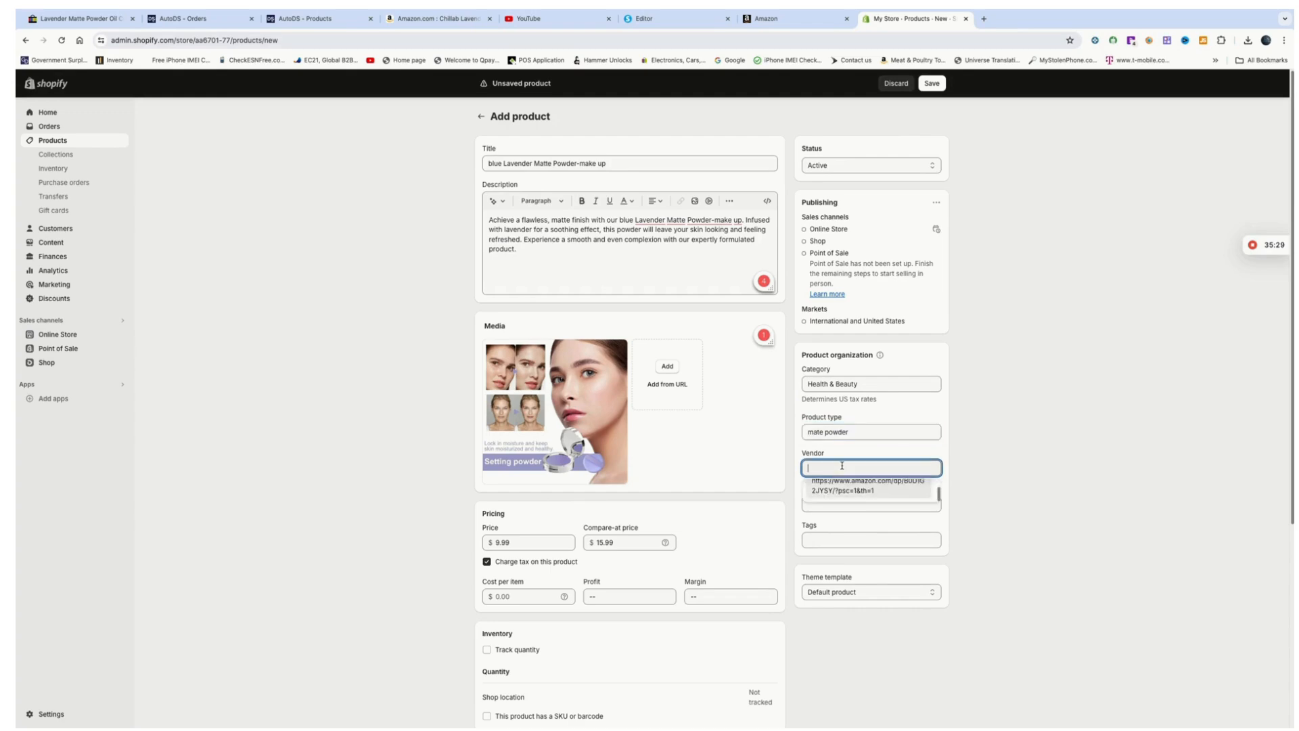
{"action": "left_click", "coordinate": [850, 482]}
{"action": "left_click", "coordinate": [835, 504]}
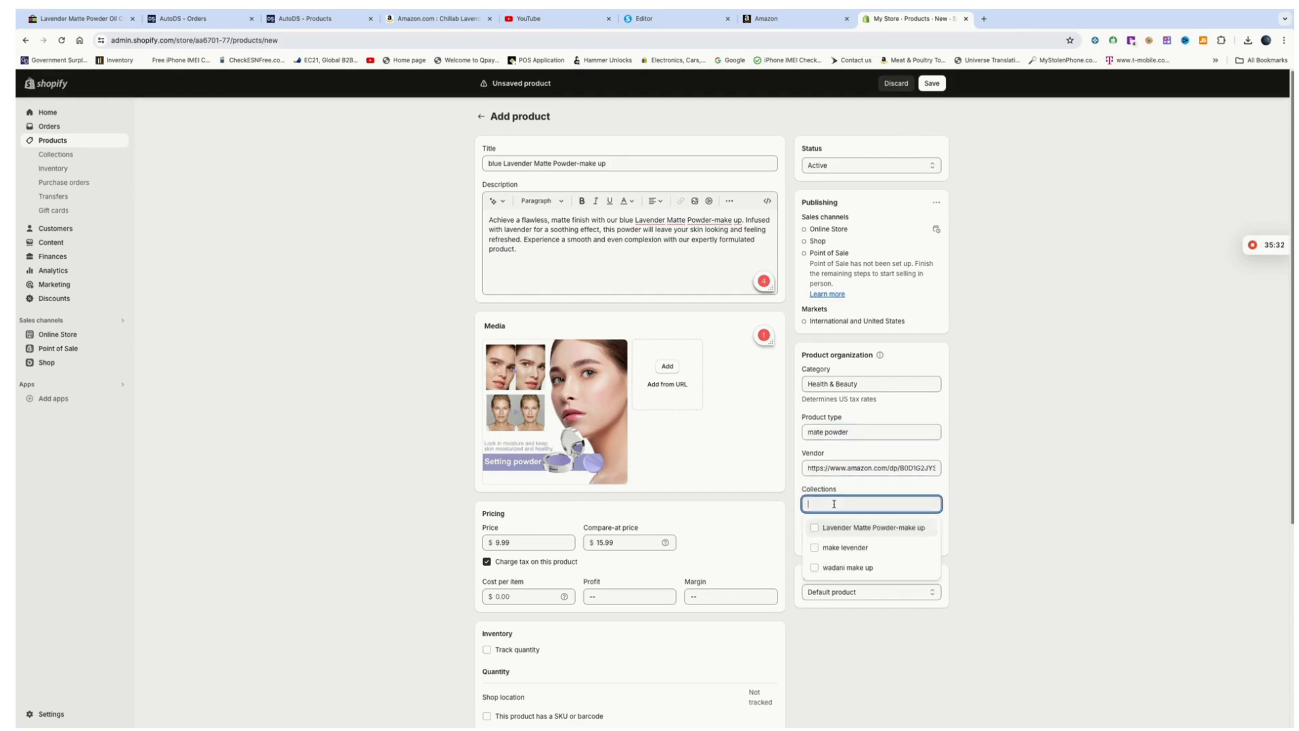
{"action": "left_click", "coordinate": [815, 528]}
{"action": "left_click", "coordinate": [815, 547]}
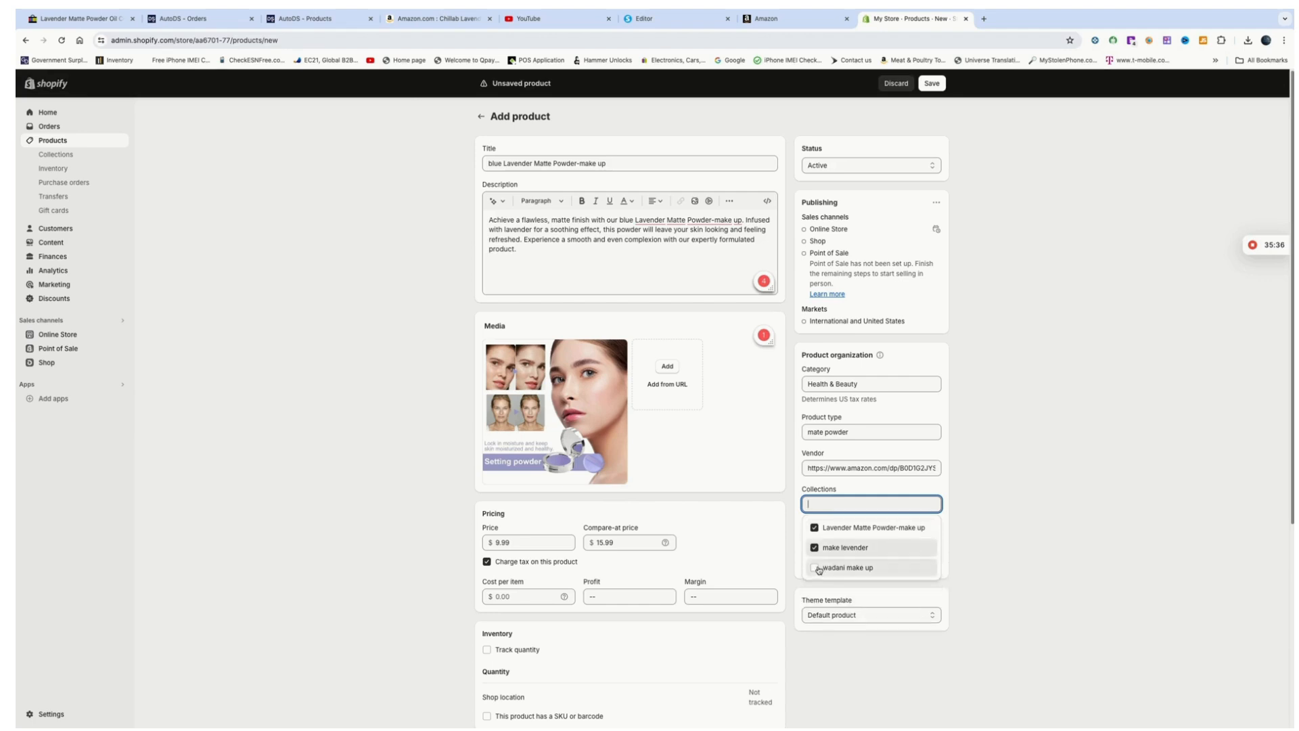
{"action": "left_click", "coordinate": [815, 567]}
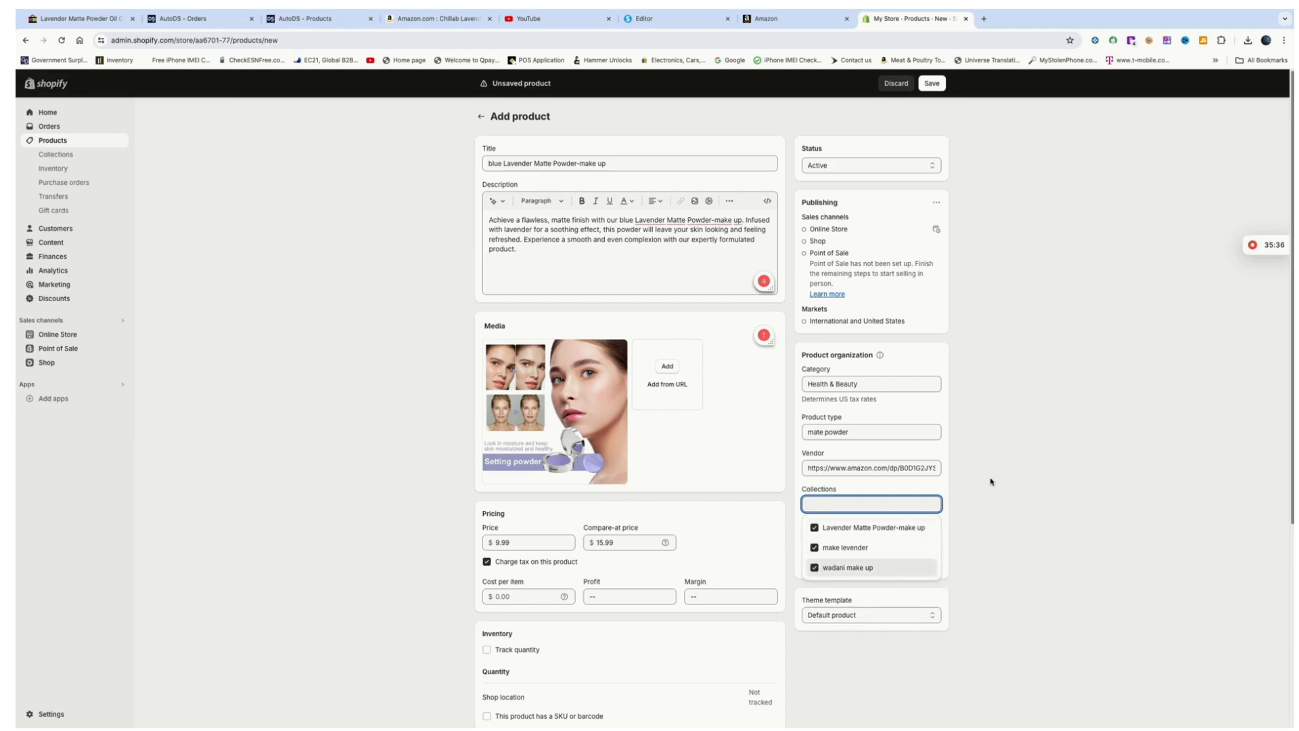
{"action": "left_click", "coordinate": [874, 586]}
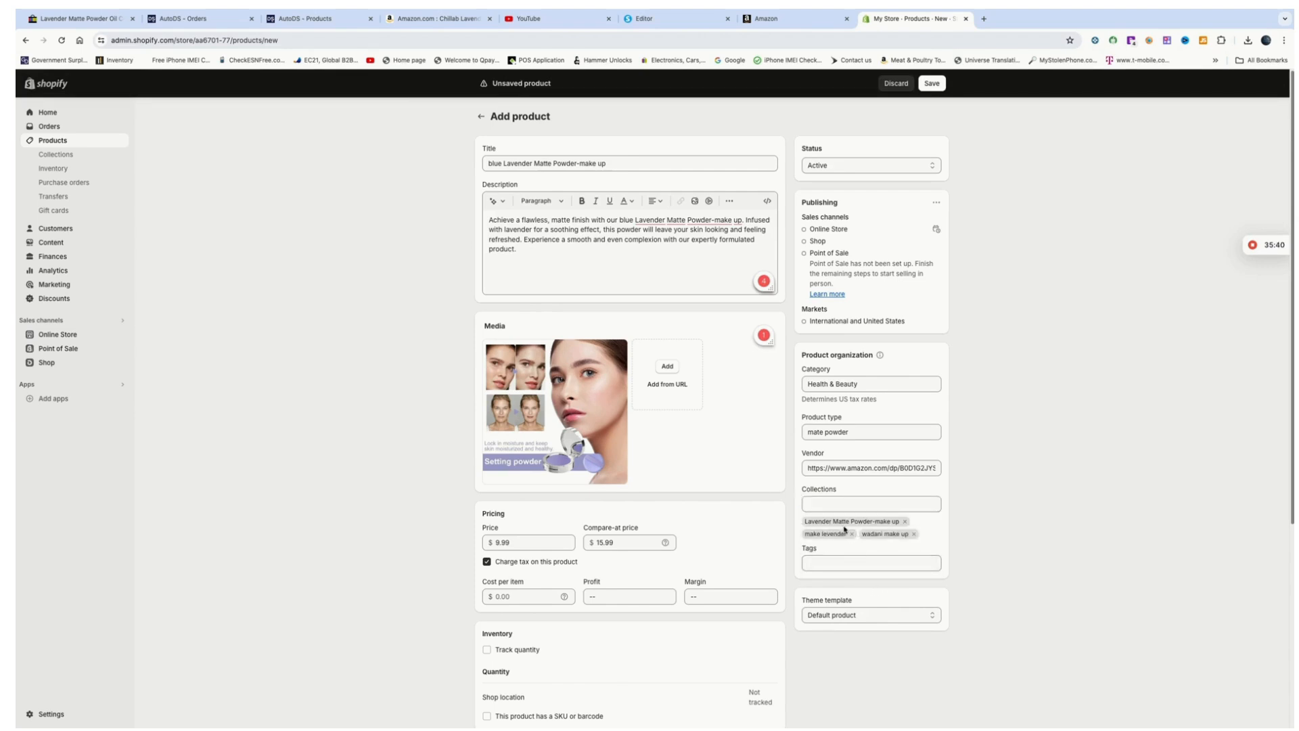
Add the tag "face mask" to the product and save it
{"action": "left_click", "coordinate": [825, 563]}
{"action": "left_click", "coordinate": [829, 522]}
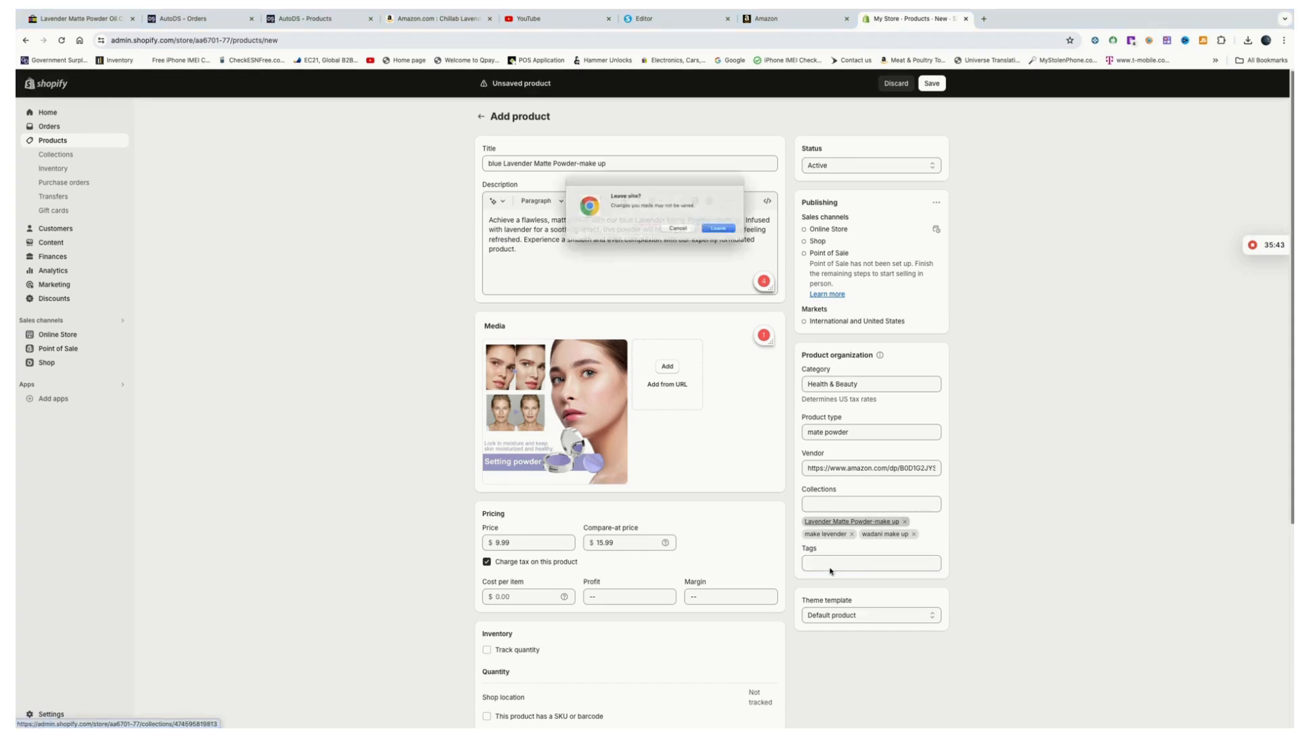
{"action": "left_click", "coordinate": [679, 231]}
{"action": "left_click", "coordinate": [840, 564]}
{"action": "type", "text": "face mask"}
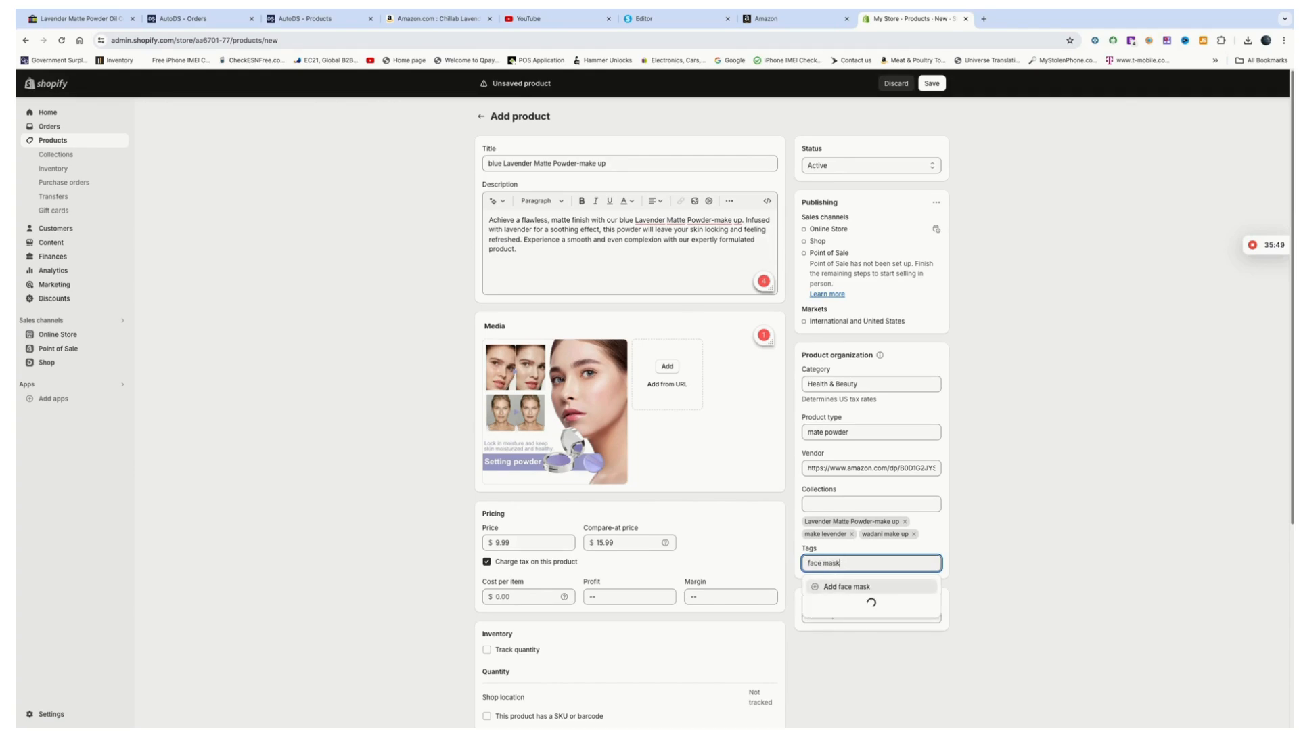
{"action": "left_click", "coordinate": [859, 587]}
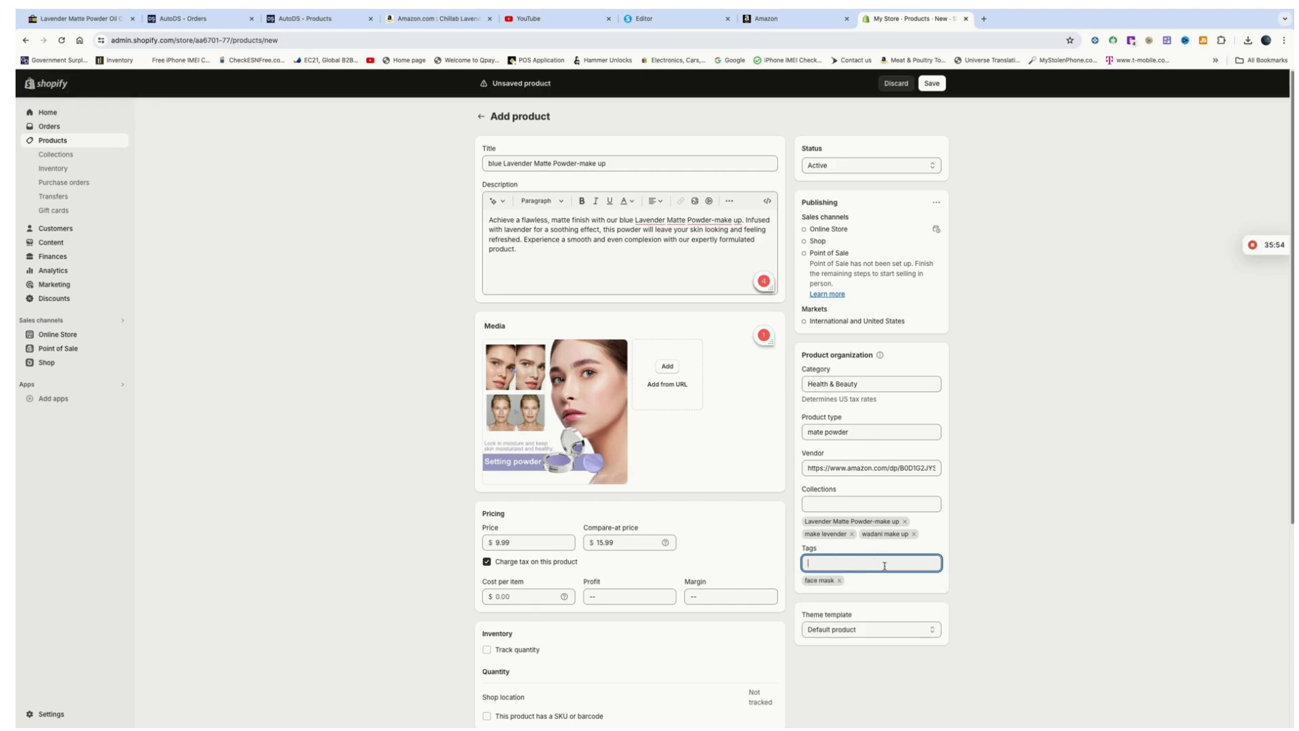
{"action": "left_click", "coordinate": [933, 83]}
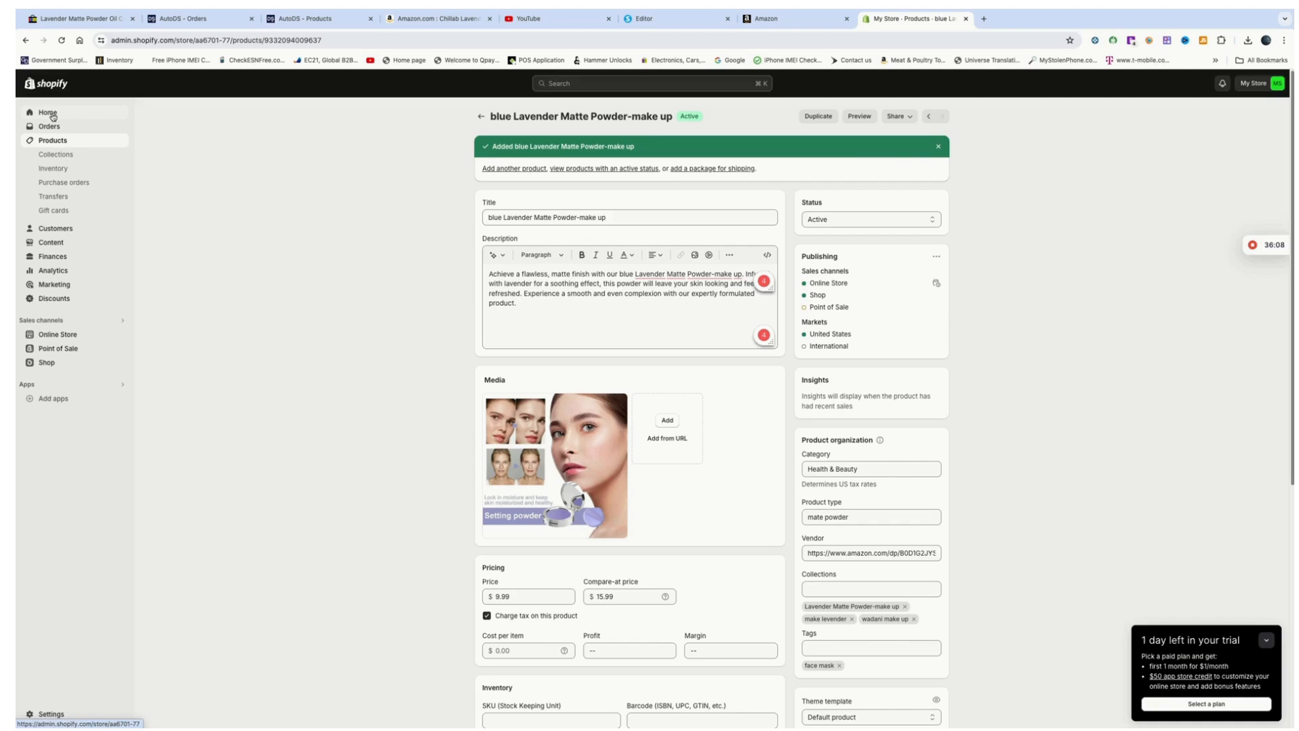
Open Make up Lavender Matte Powder from the product list to check its details, and return to the list
{"action": "left_click", "coordinate": [60, 145]}
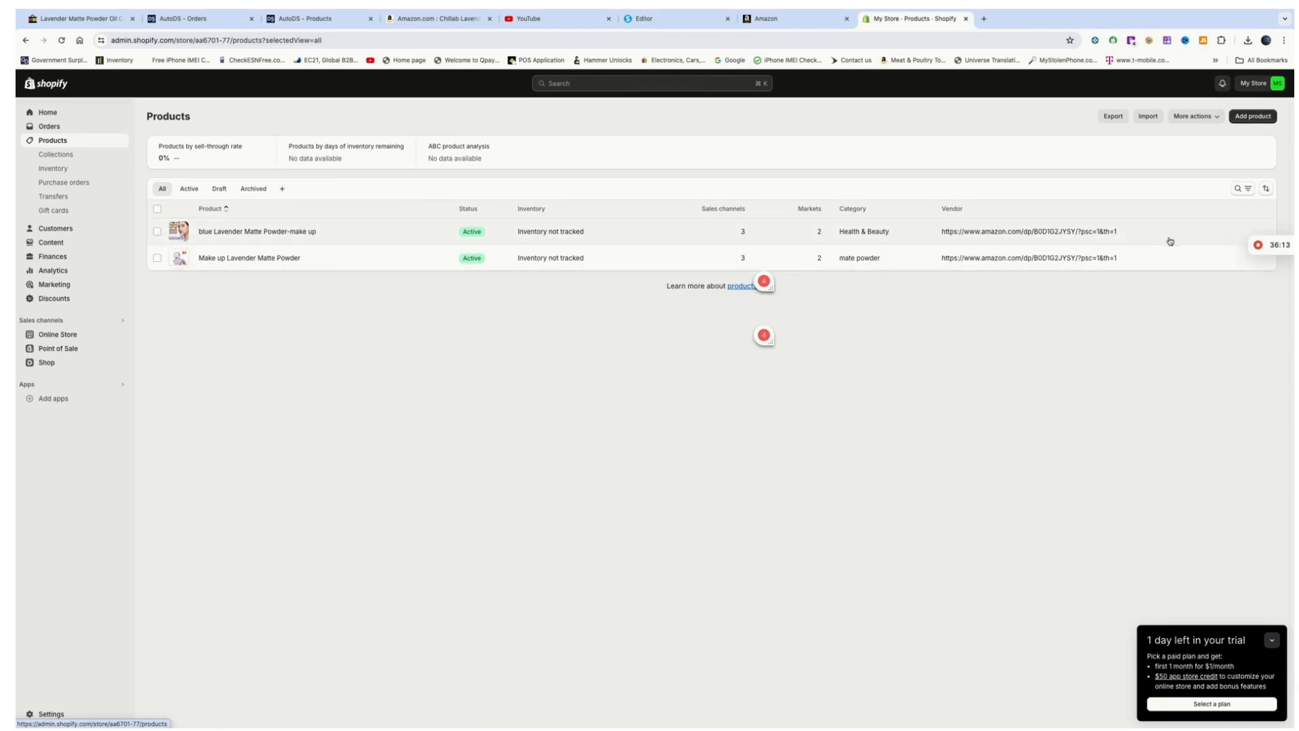
{"action": "left_click", "coordinate": [1006, 263]}
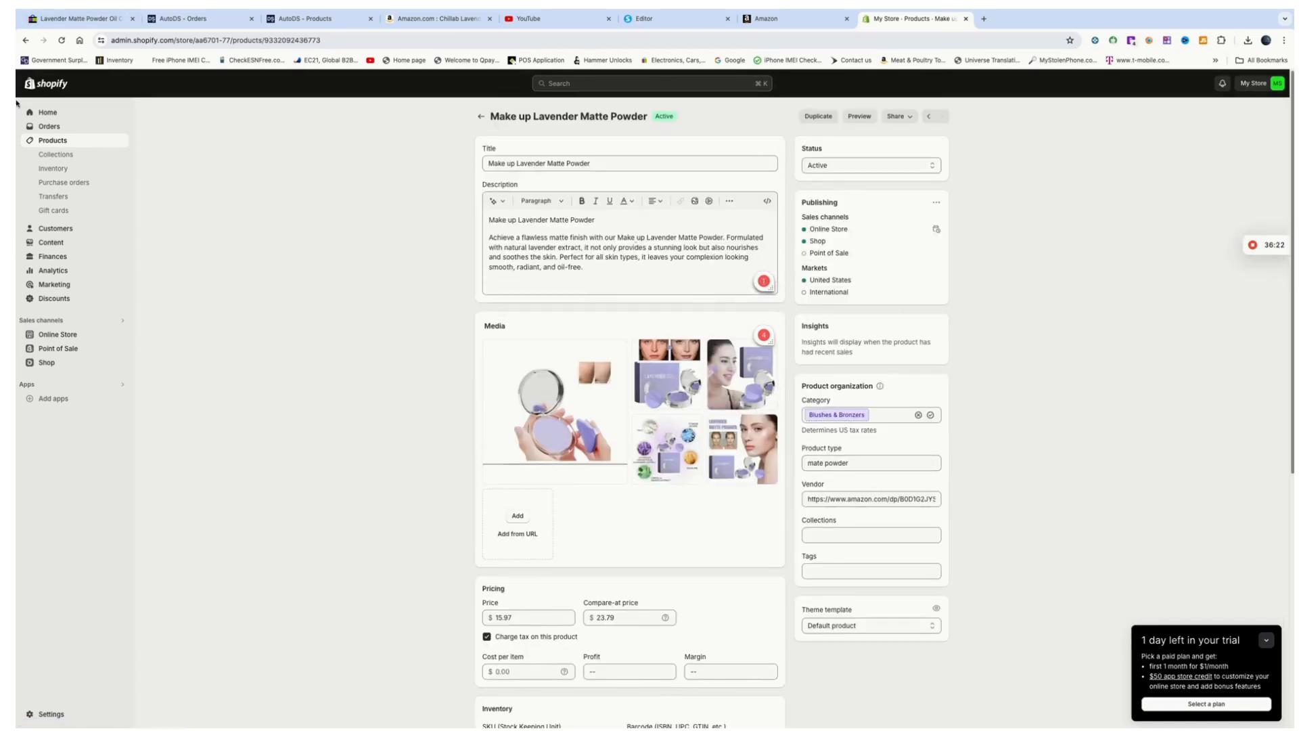
{"action": "left_click", "coordinate": [67, 144]}
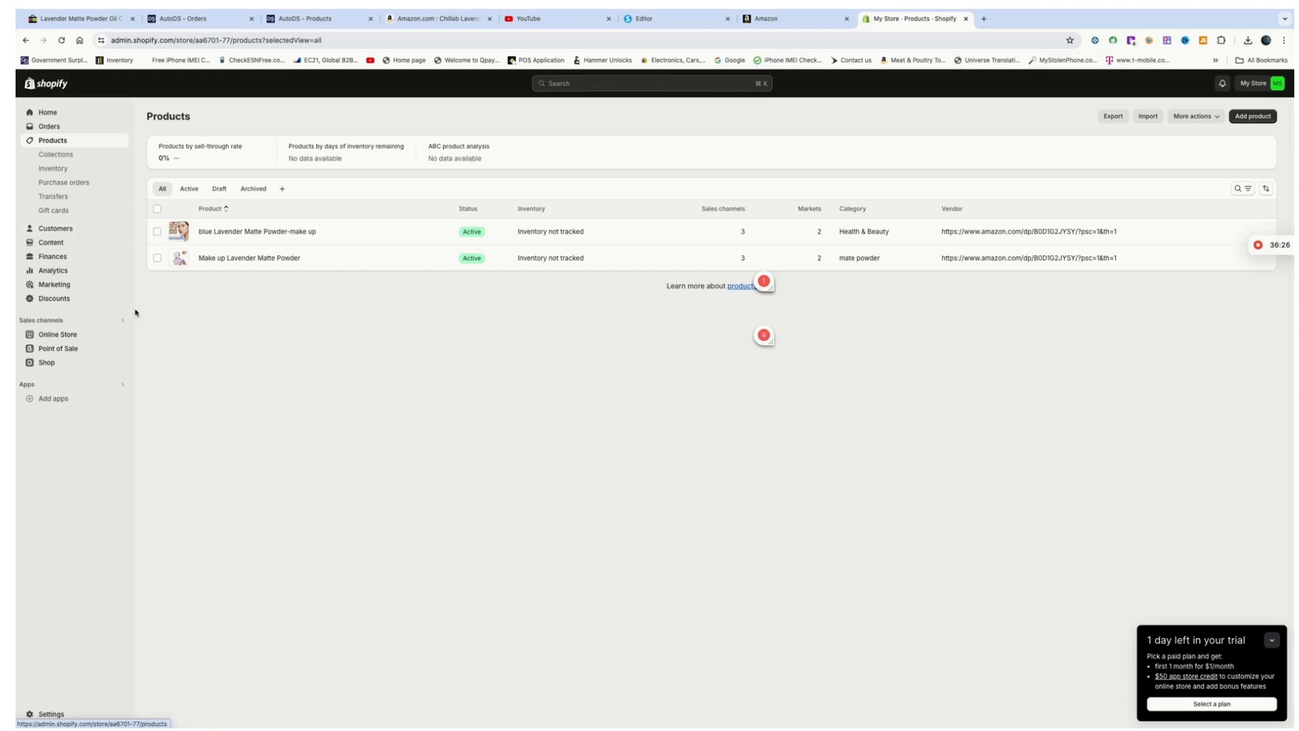
Go to the online store's Themes page and collapse the trial plan notice
{"action": "left_click", "coordinate": [48, 113]}
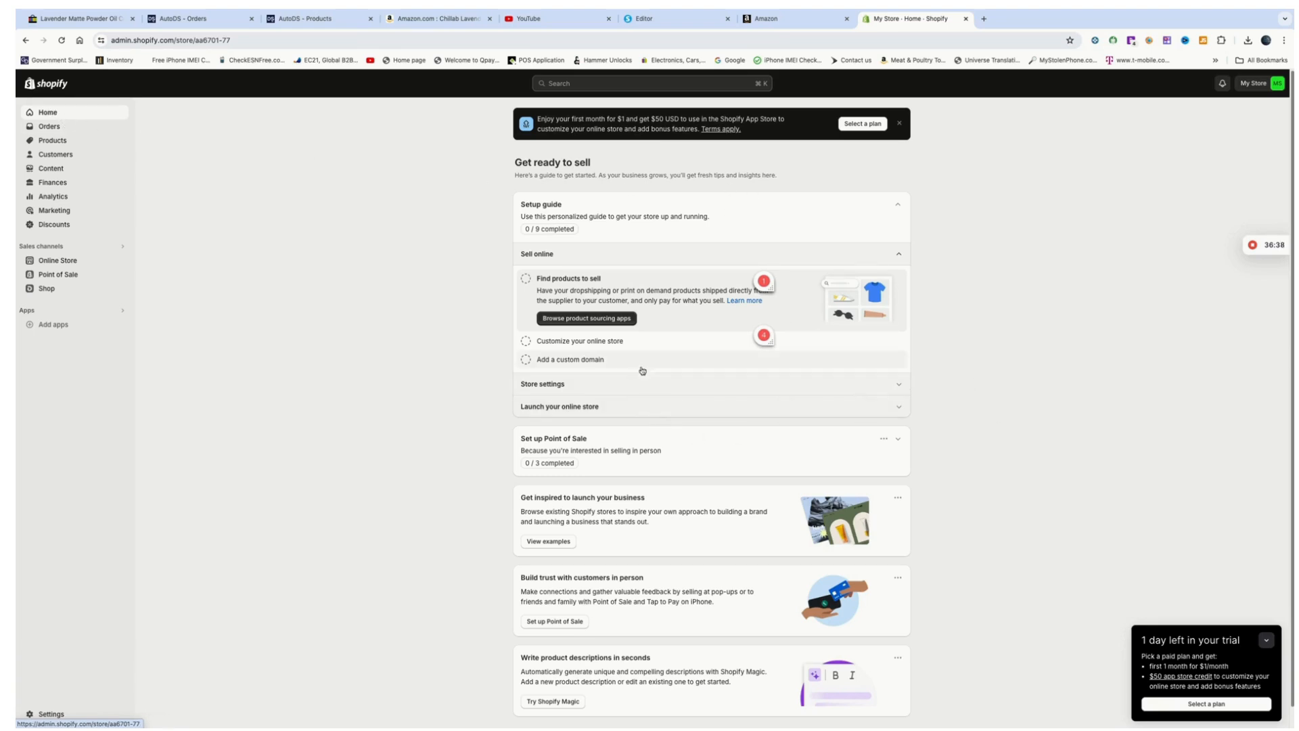
{"action": "left_click", "coordinate": [57, 262]}
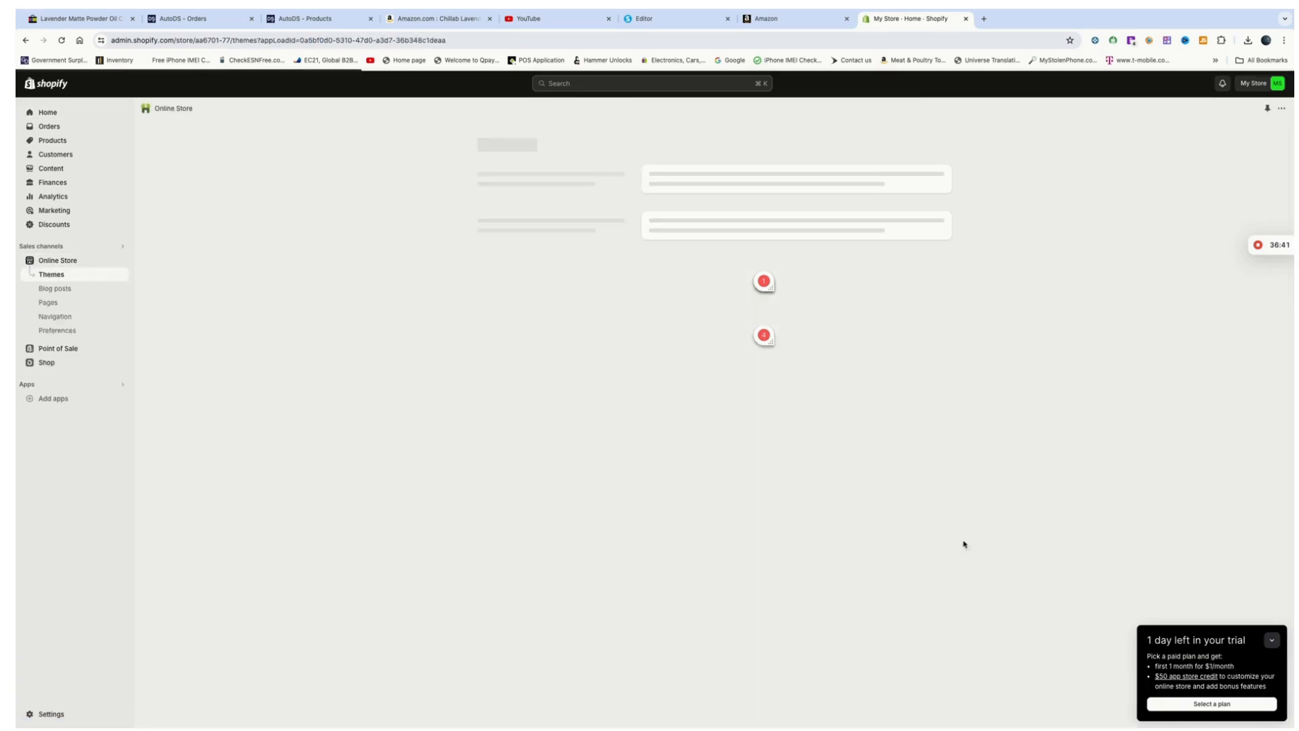
{"action": "left_click", "coordinate": [1272, 644]}
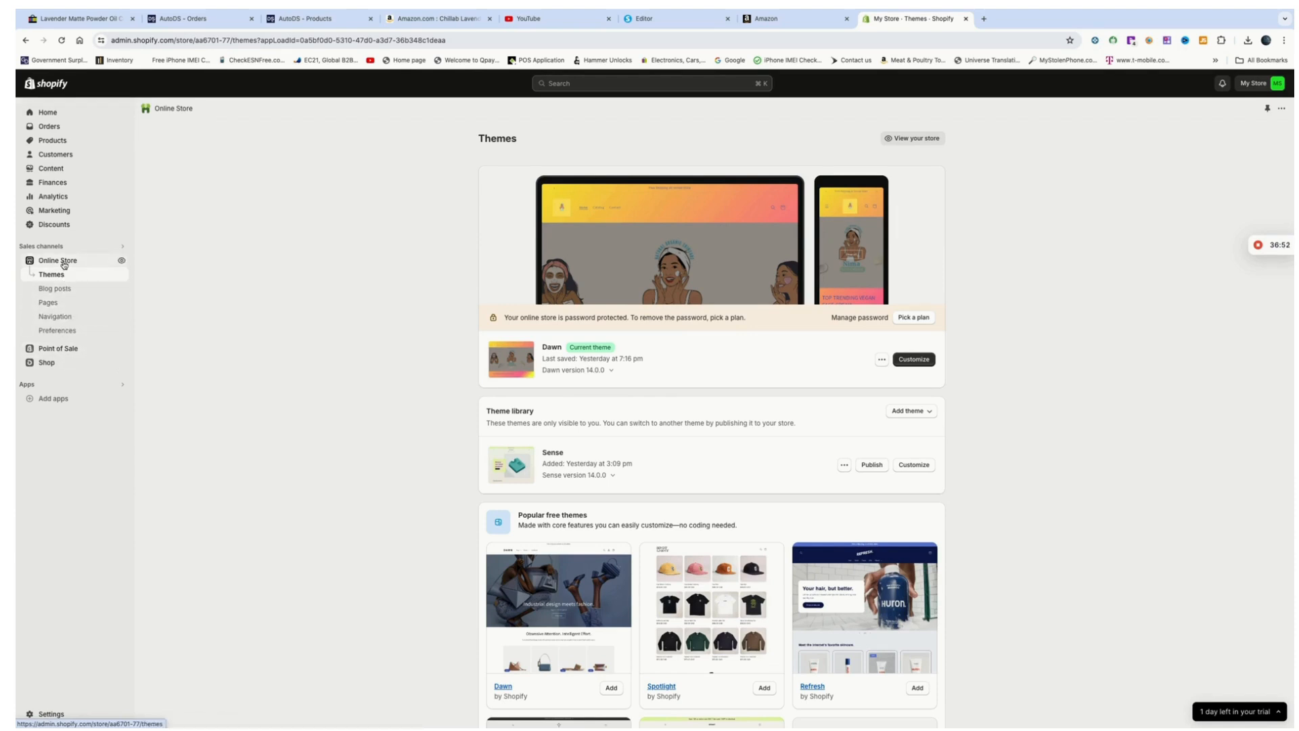
View the storefront, examine the products on its home page and in its catalog, and close it to return to the themes
{"action": "left_click", "coordinate": [918, 139]}
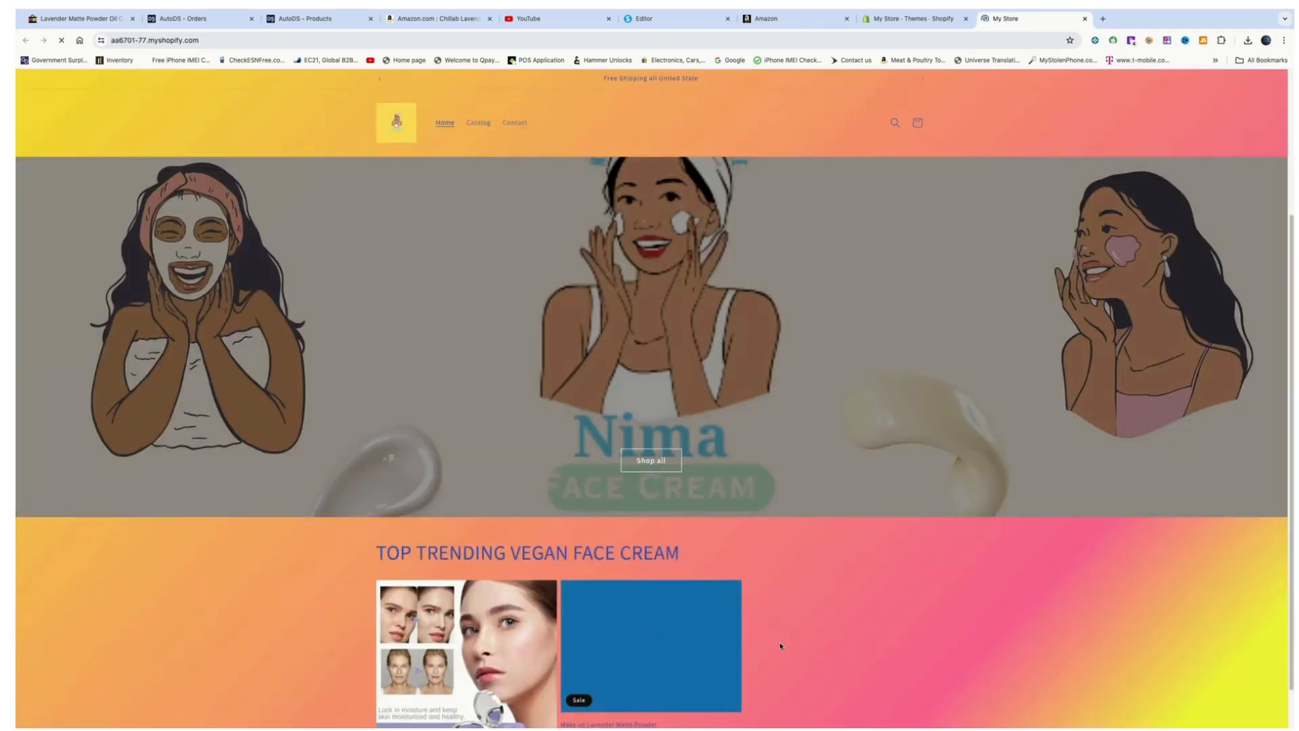
{"action": "scroll", "coordinate": [673, 666], "scroll_direction": "down", "scroll_amount": 3}
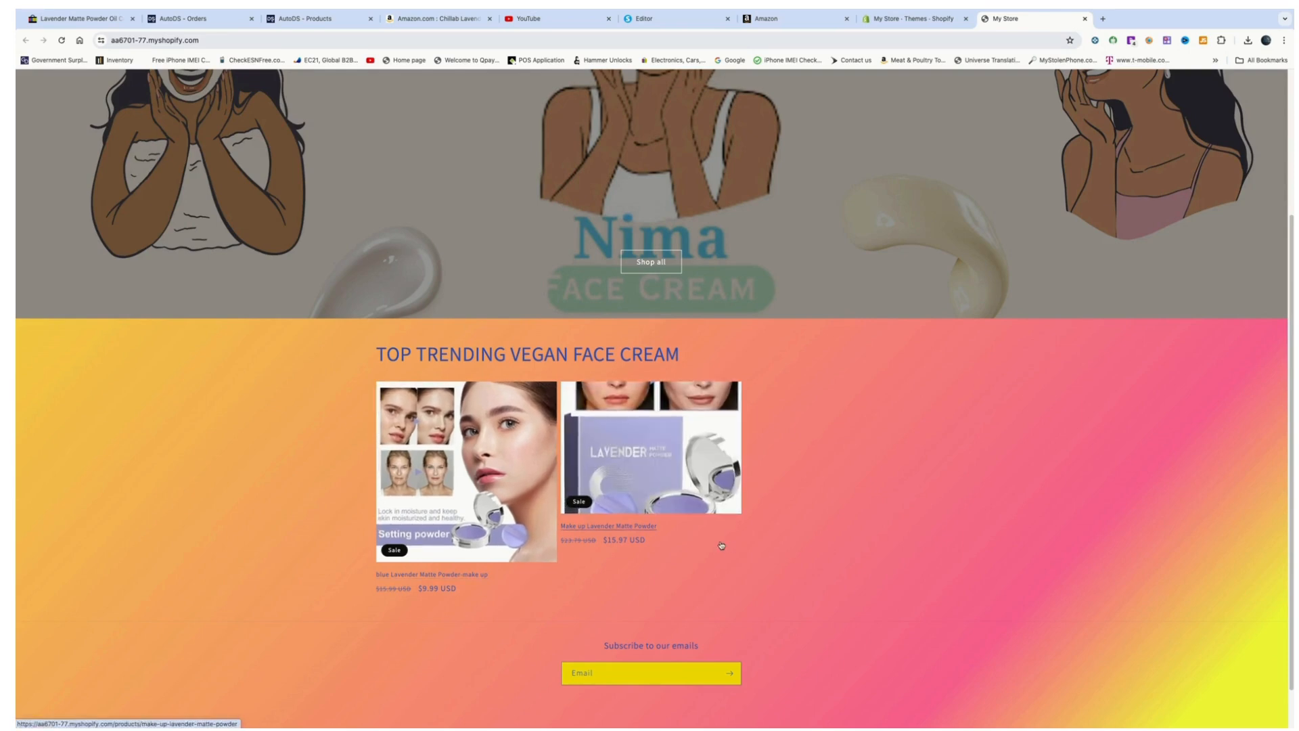
{"action": "scroll", "coordinate": [1001, 460], "scroll_direction": "up", "scroll_amount": 3}
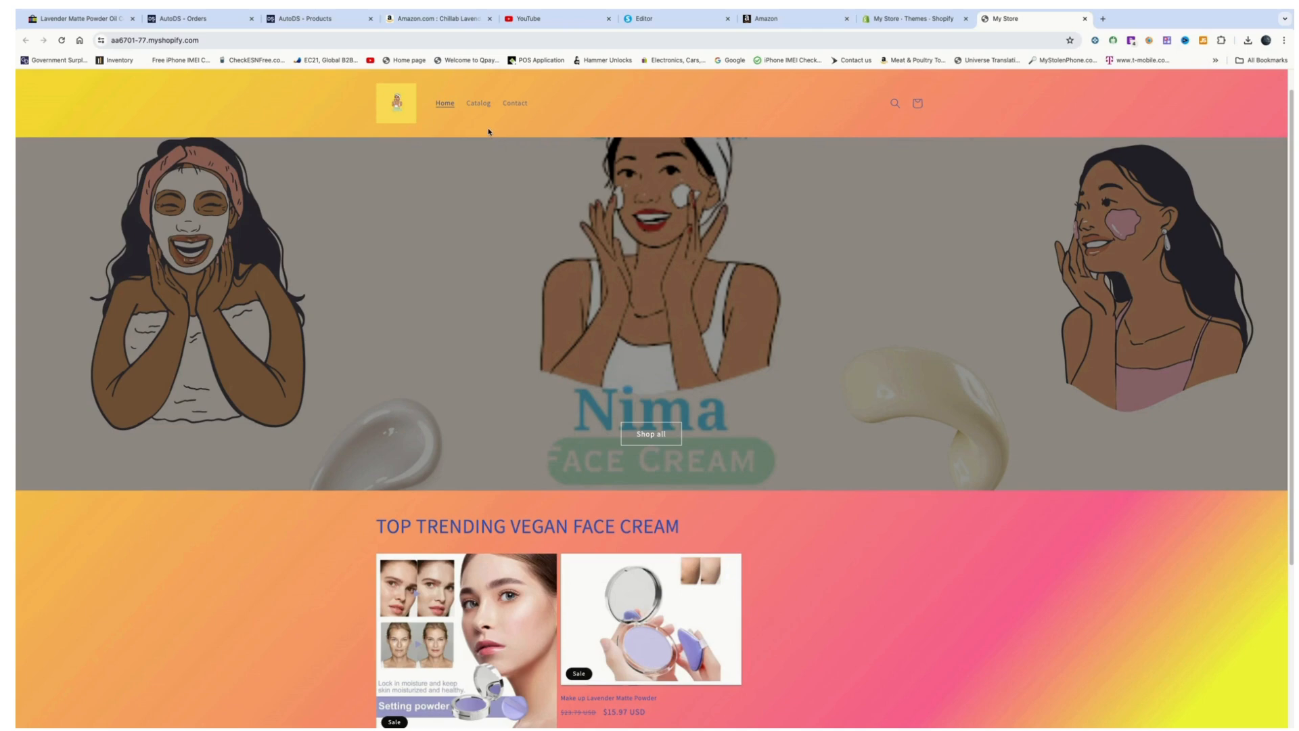
{"action": "left_click", "coordinate": [480, 106]}
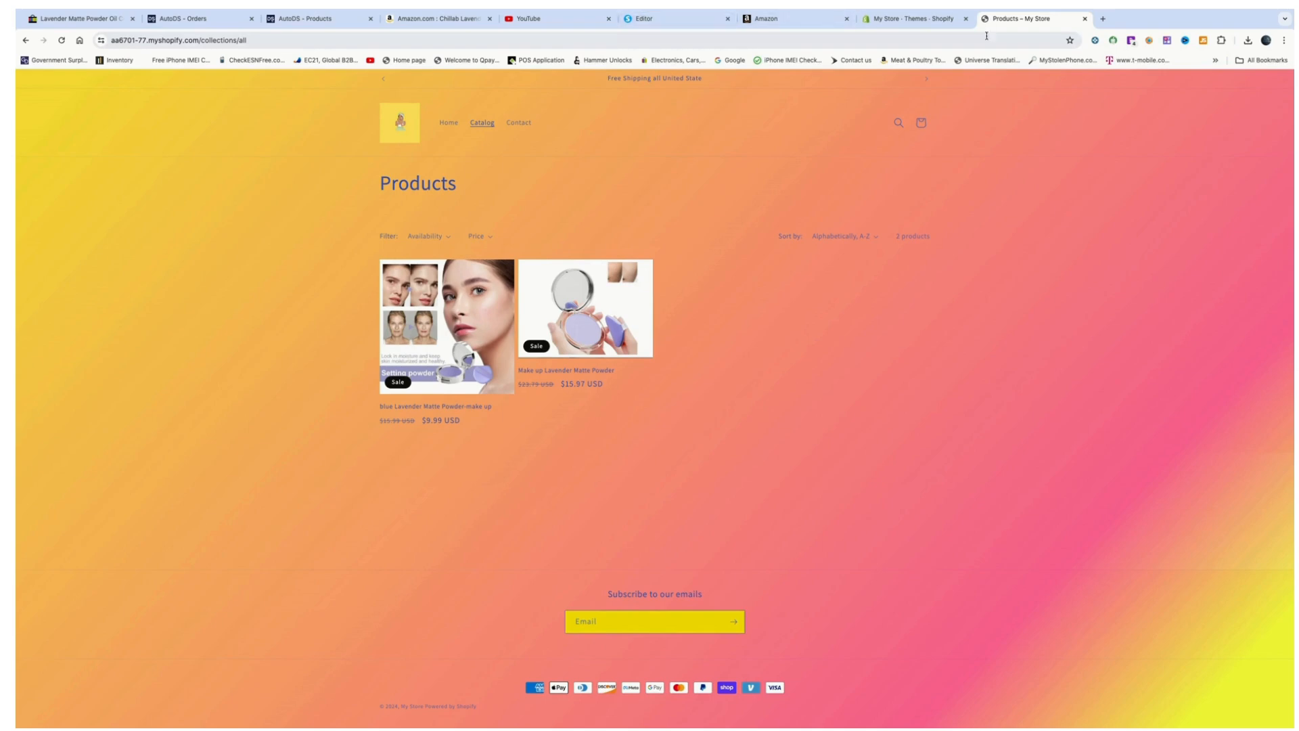
{"action": "left_click", "coordinate": [1085, 19]}
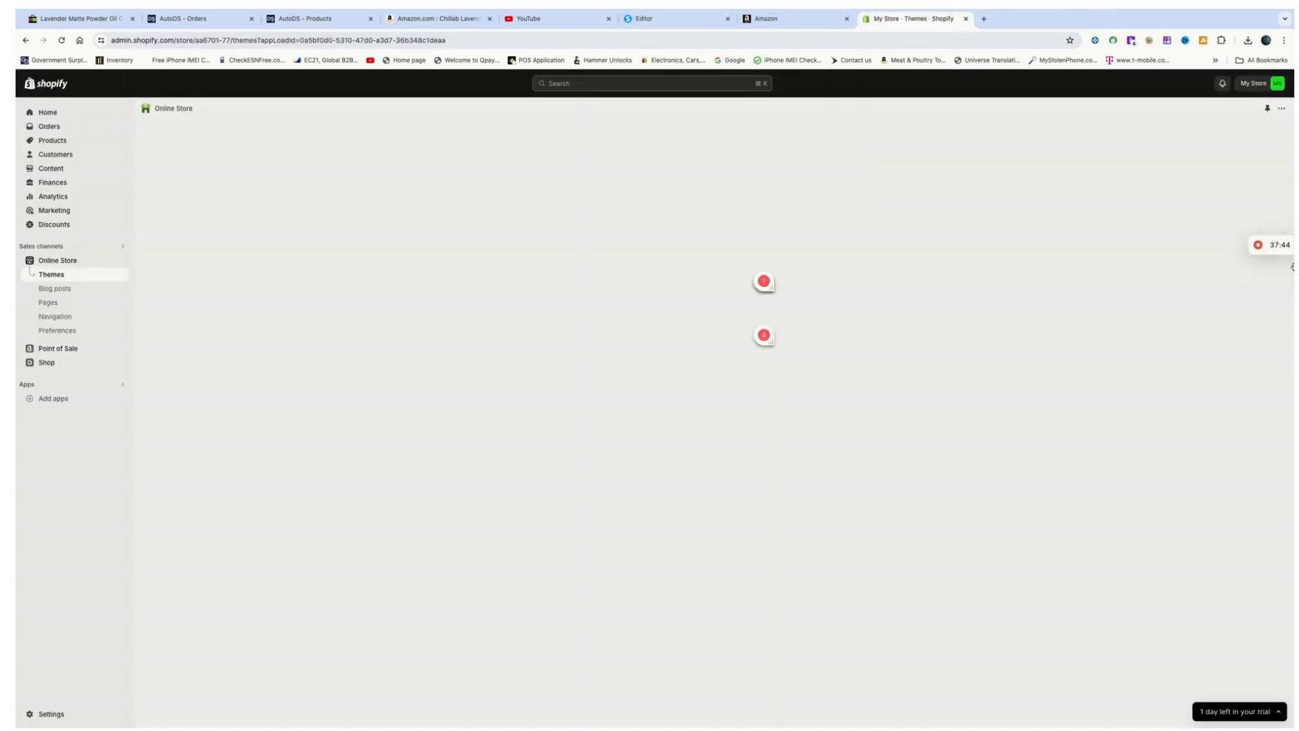